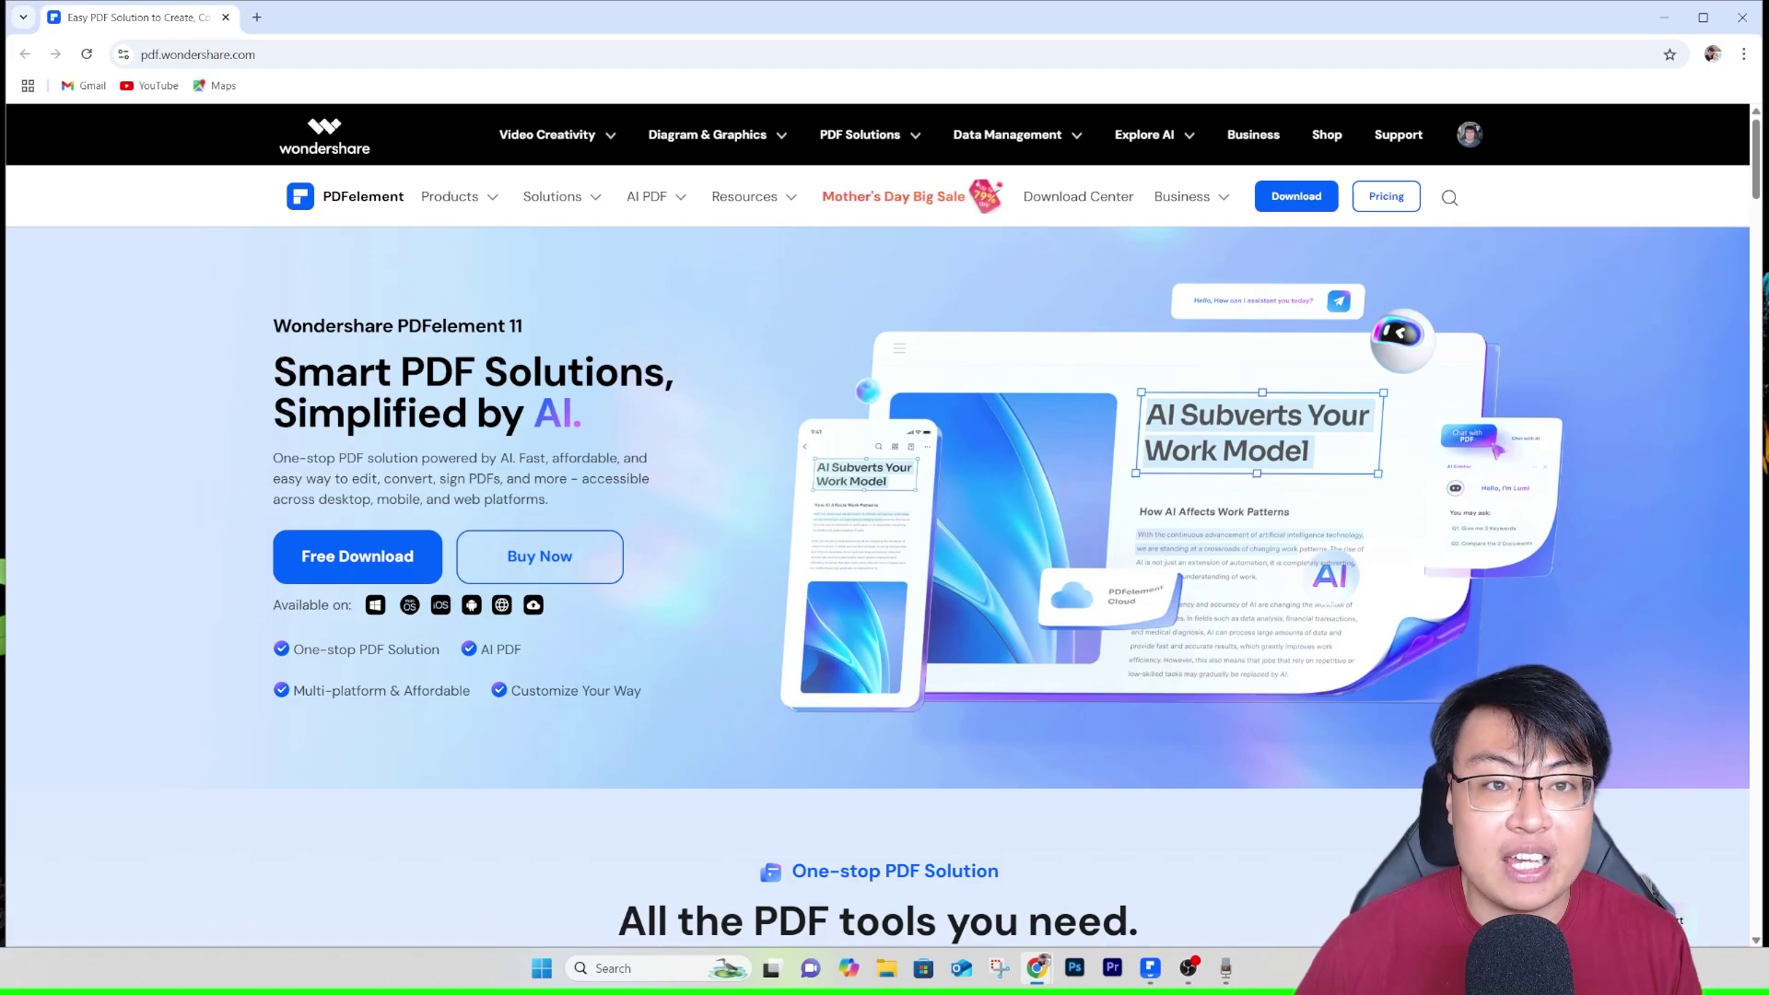
# Scroll down the PDFelement homepage to the 'All the PDF tools you need' feature tabs
pyautogui.scroll(-1, 884, 553)
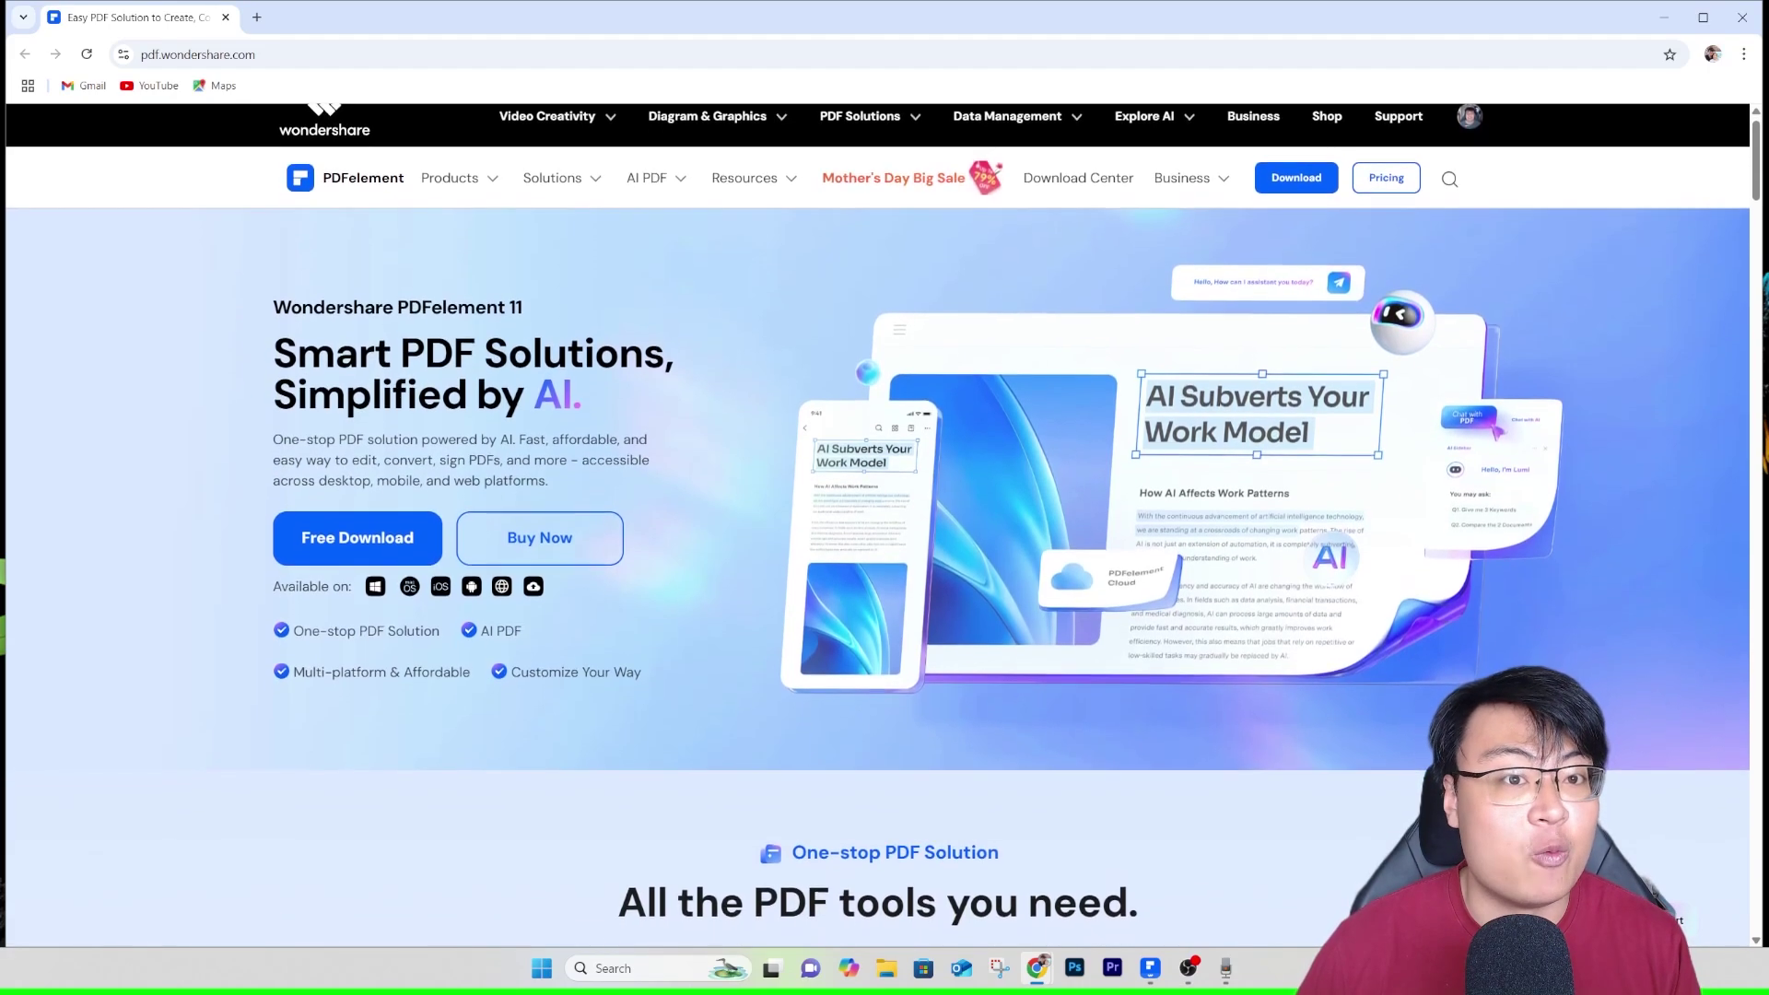
pyautogui.scroll(-1, 884, 553)
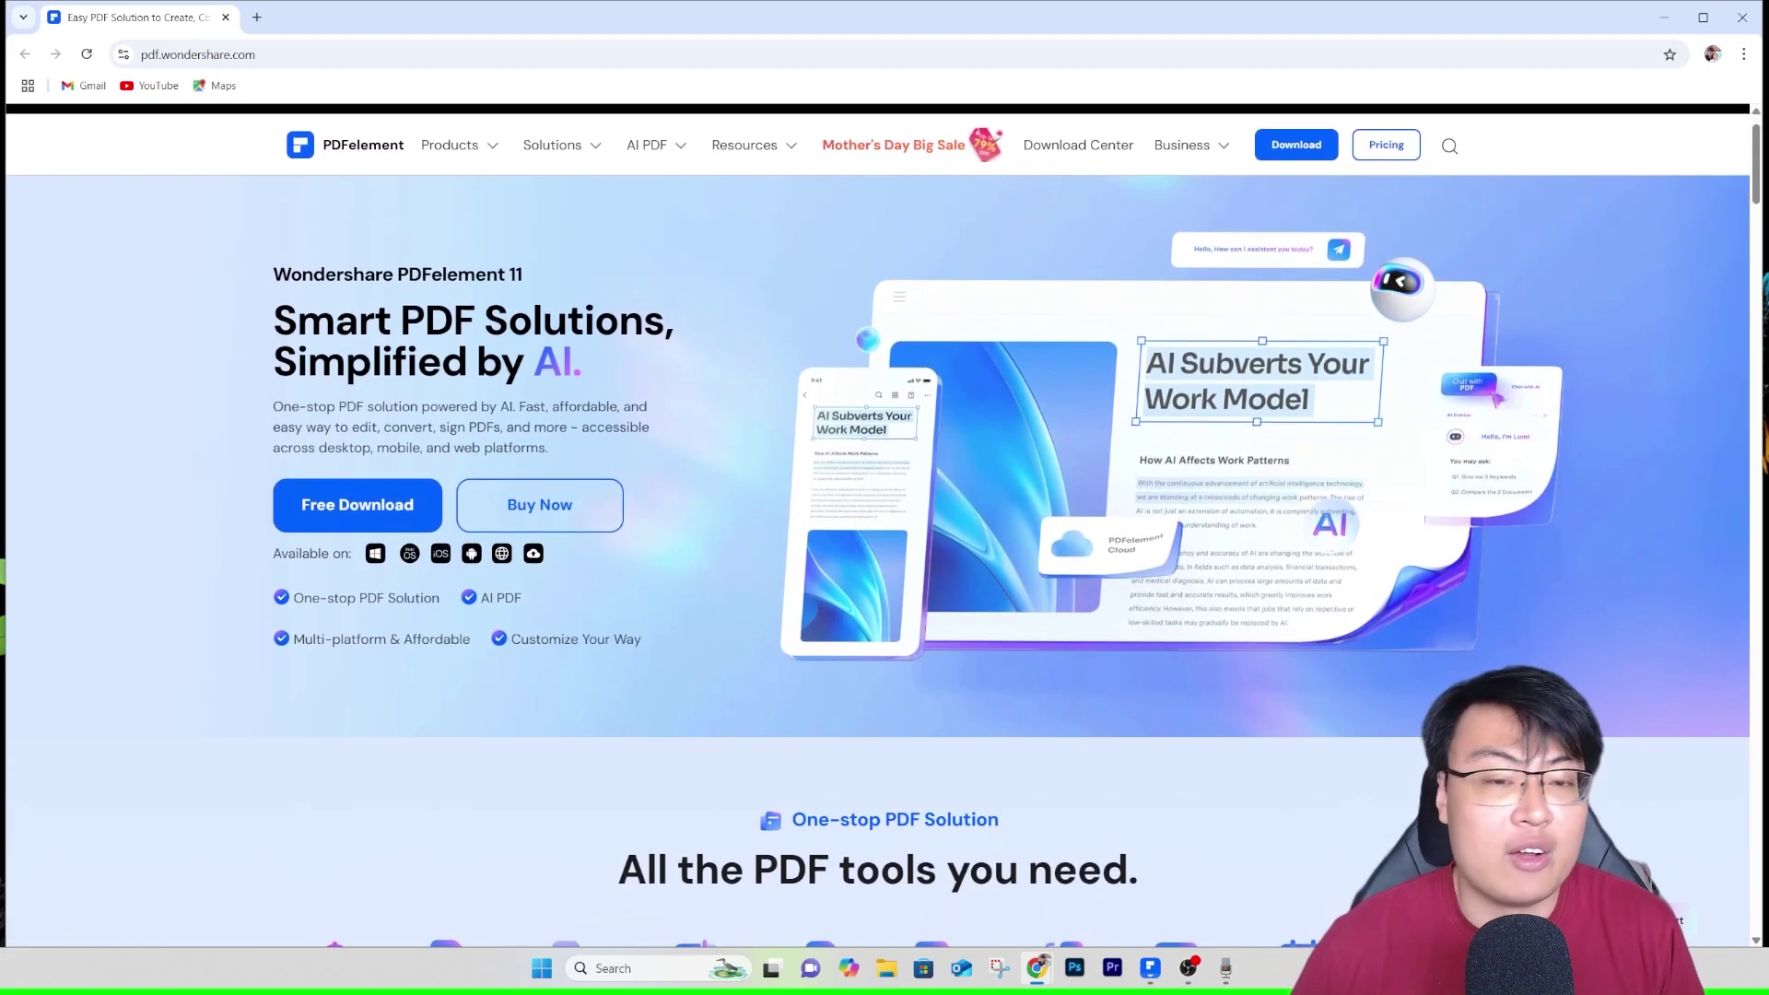
pyautogui.scroll(-1, 885, 553)
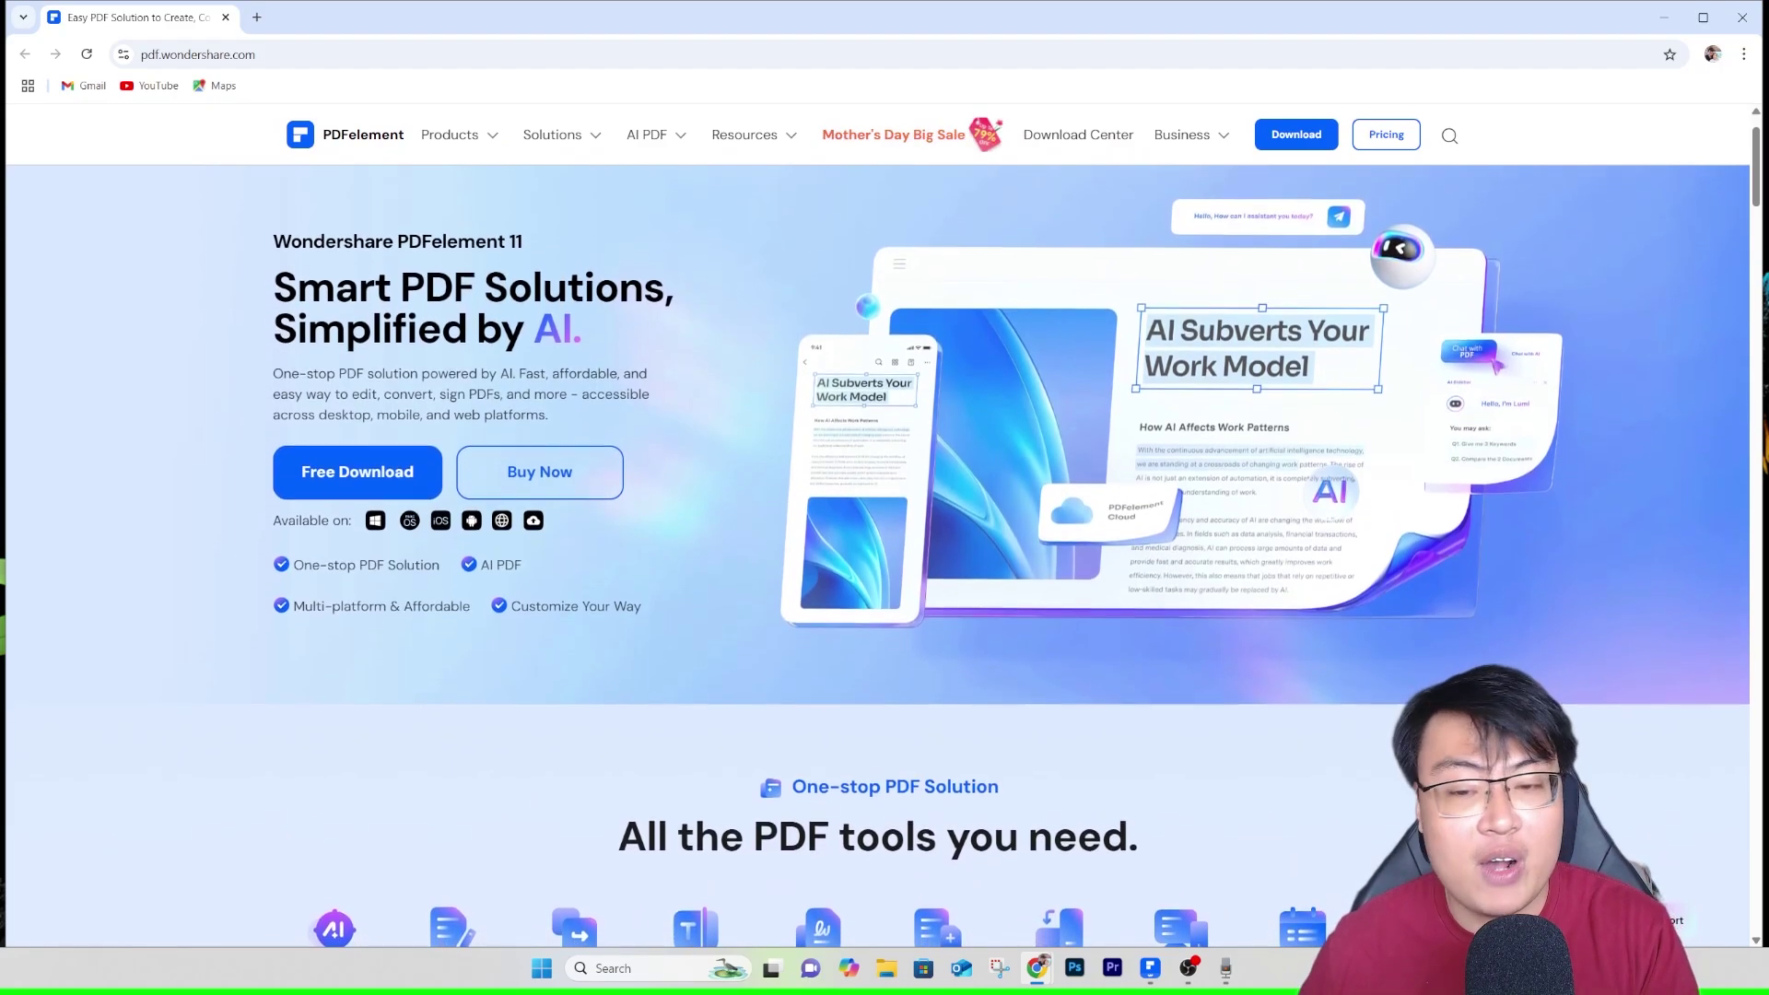
pyautogui.scroll(-1, 884, 552)
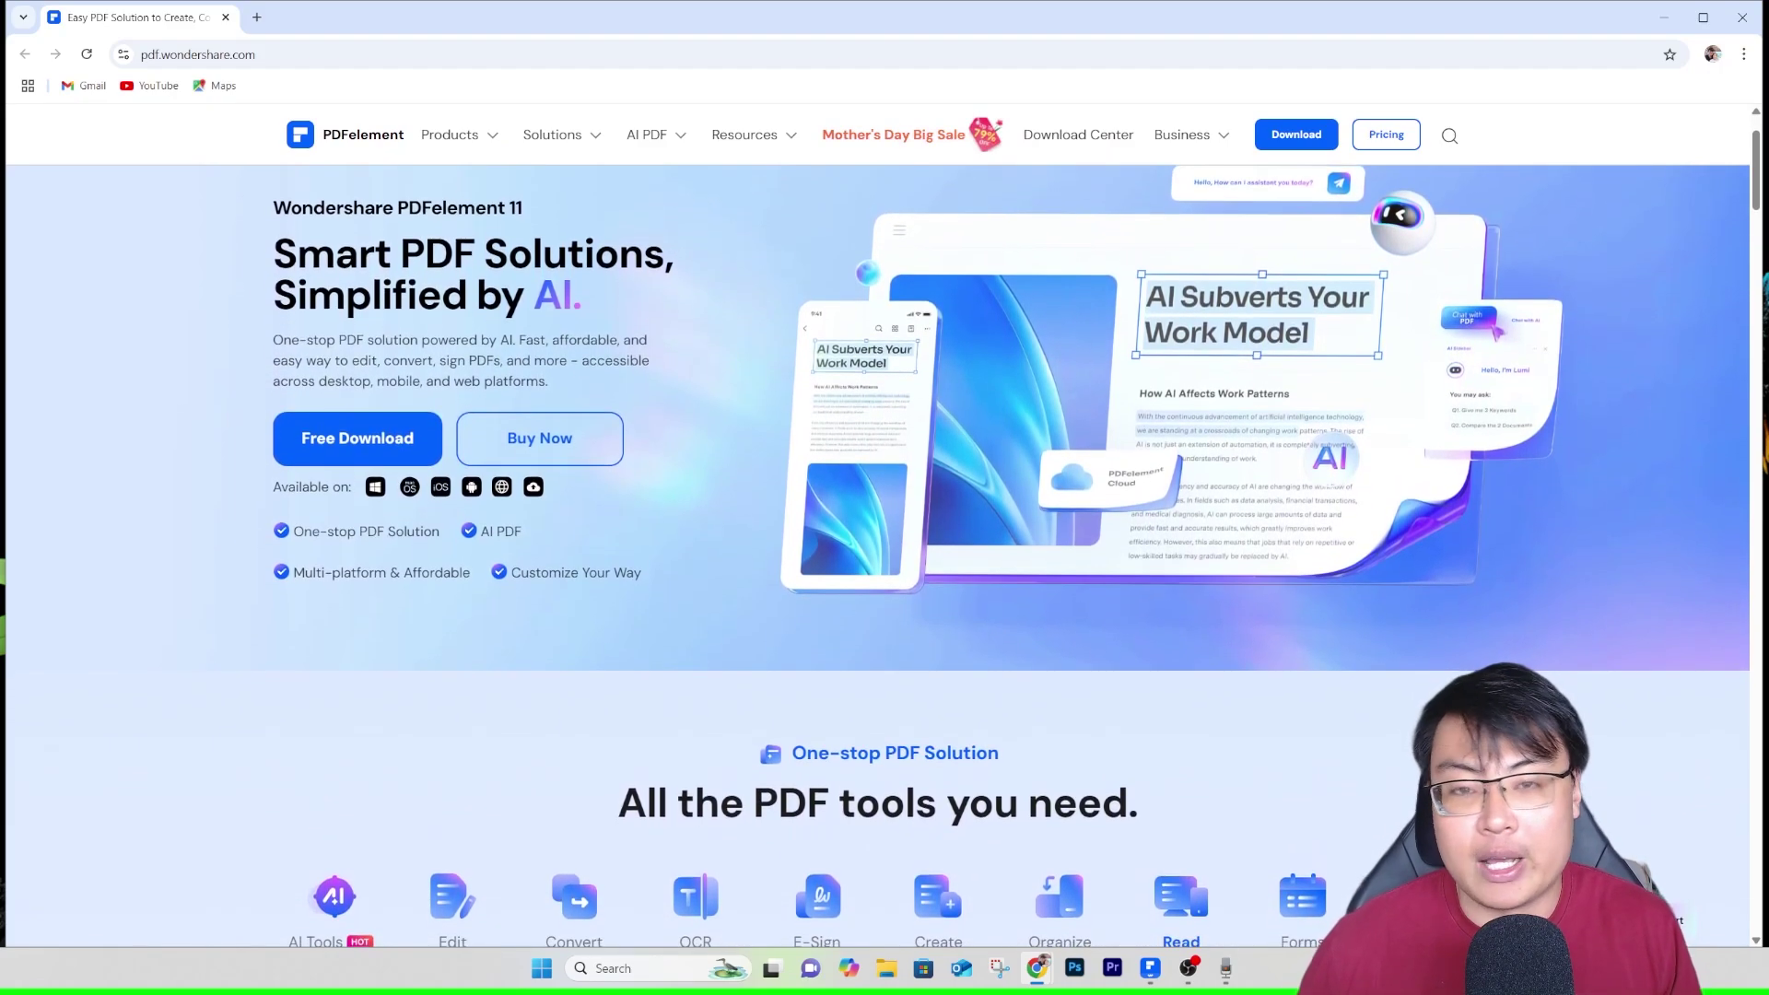
pyautogui.scroll(-1, 885, 553)
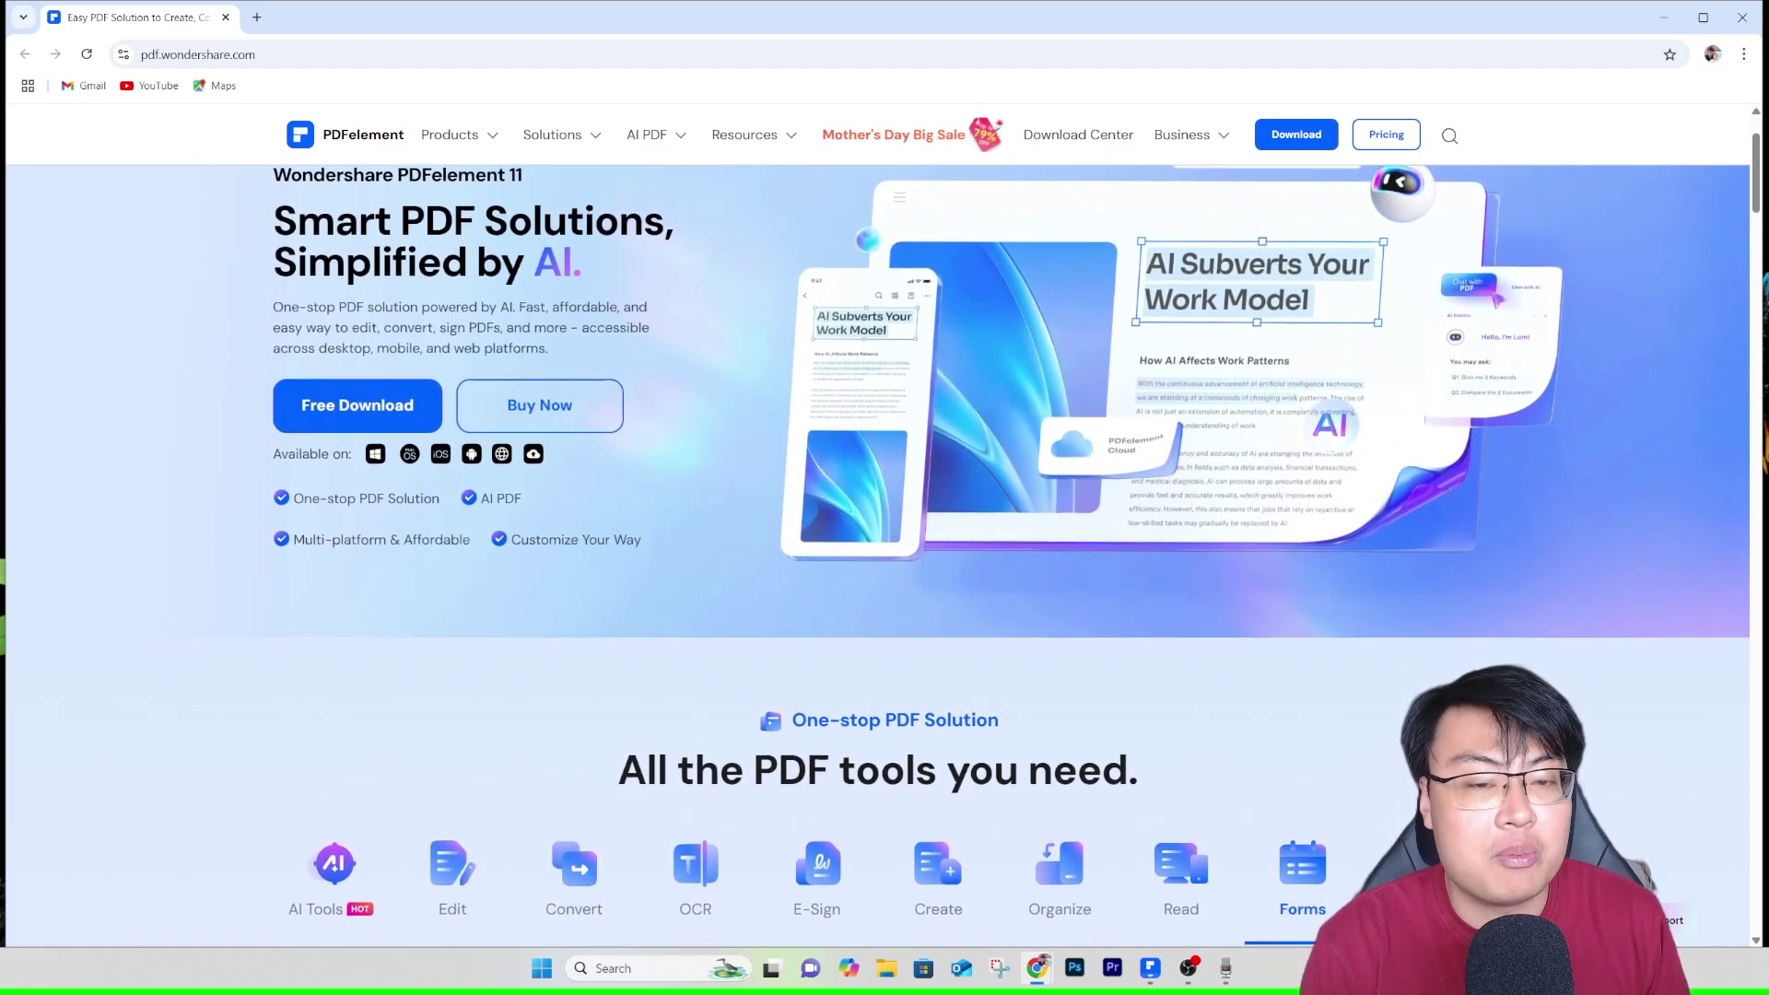
pyautogui.scroll(-1, 885, 553)
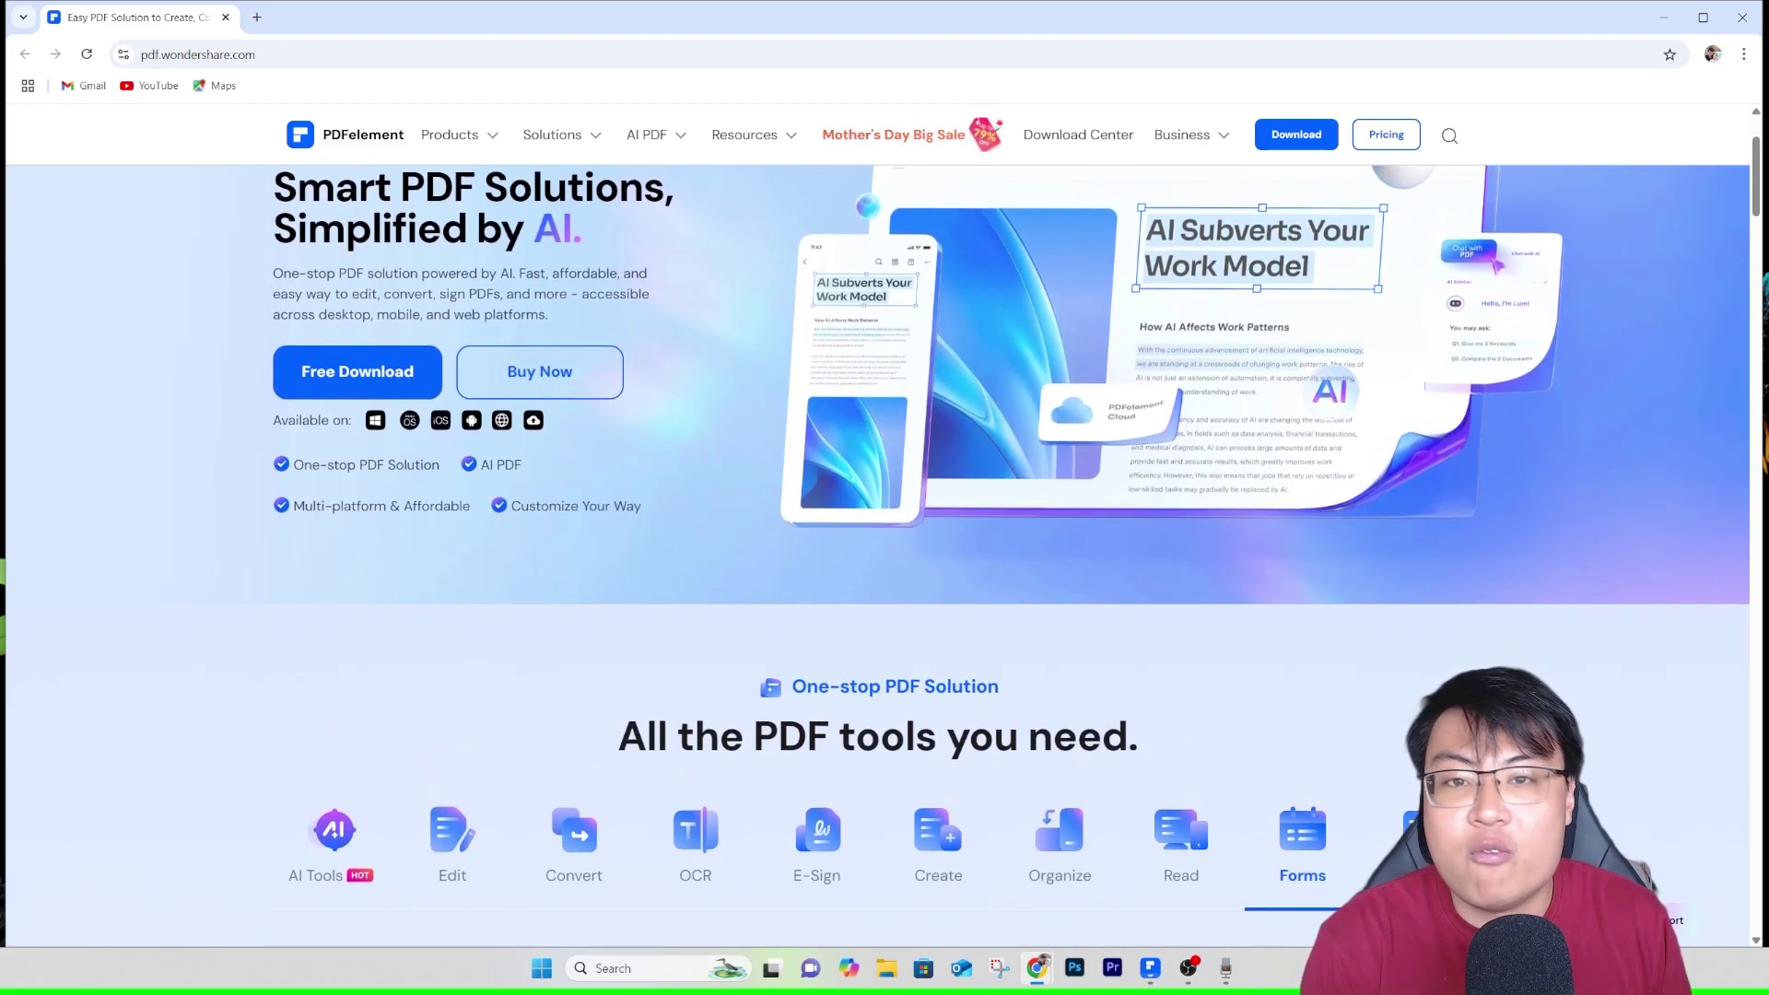
pyautogui.scroll(-1, 885, 553)
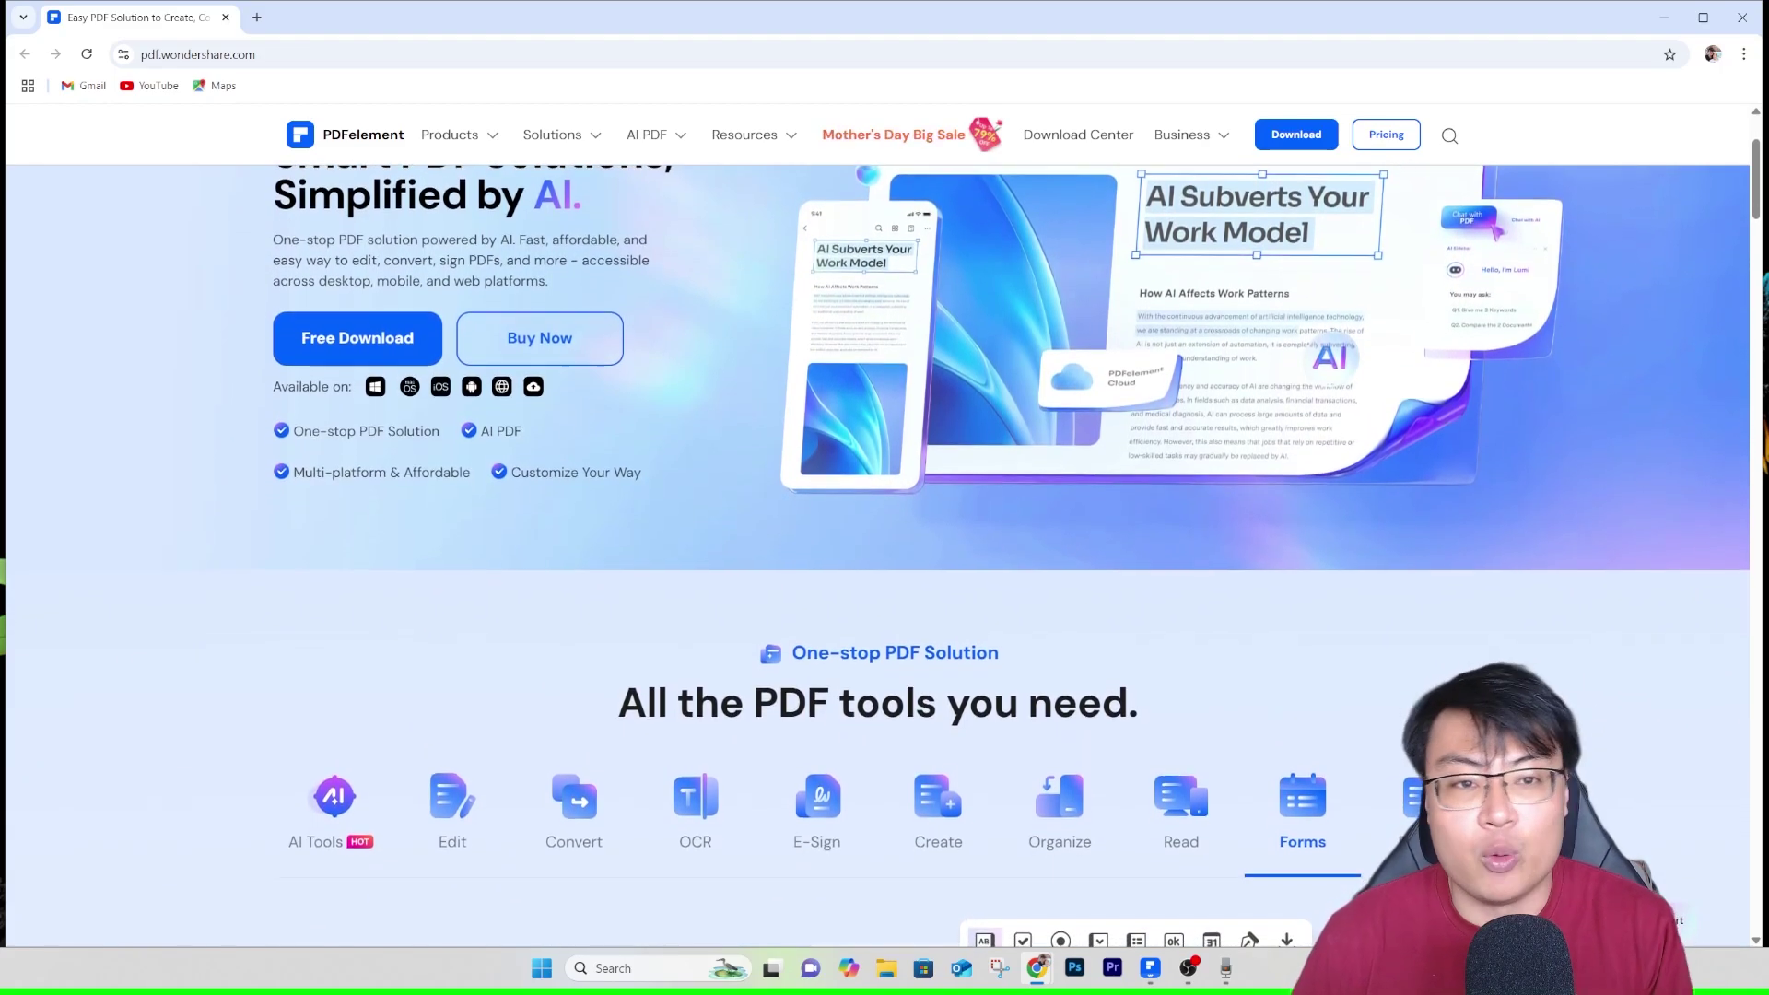
pyautogui.scroll(-1, 885, 553)
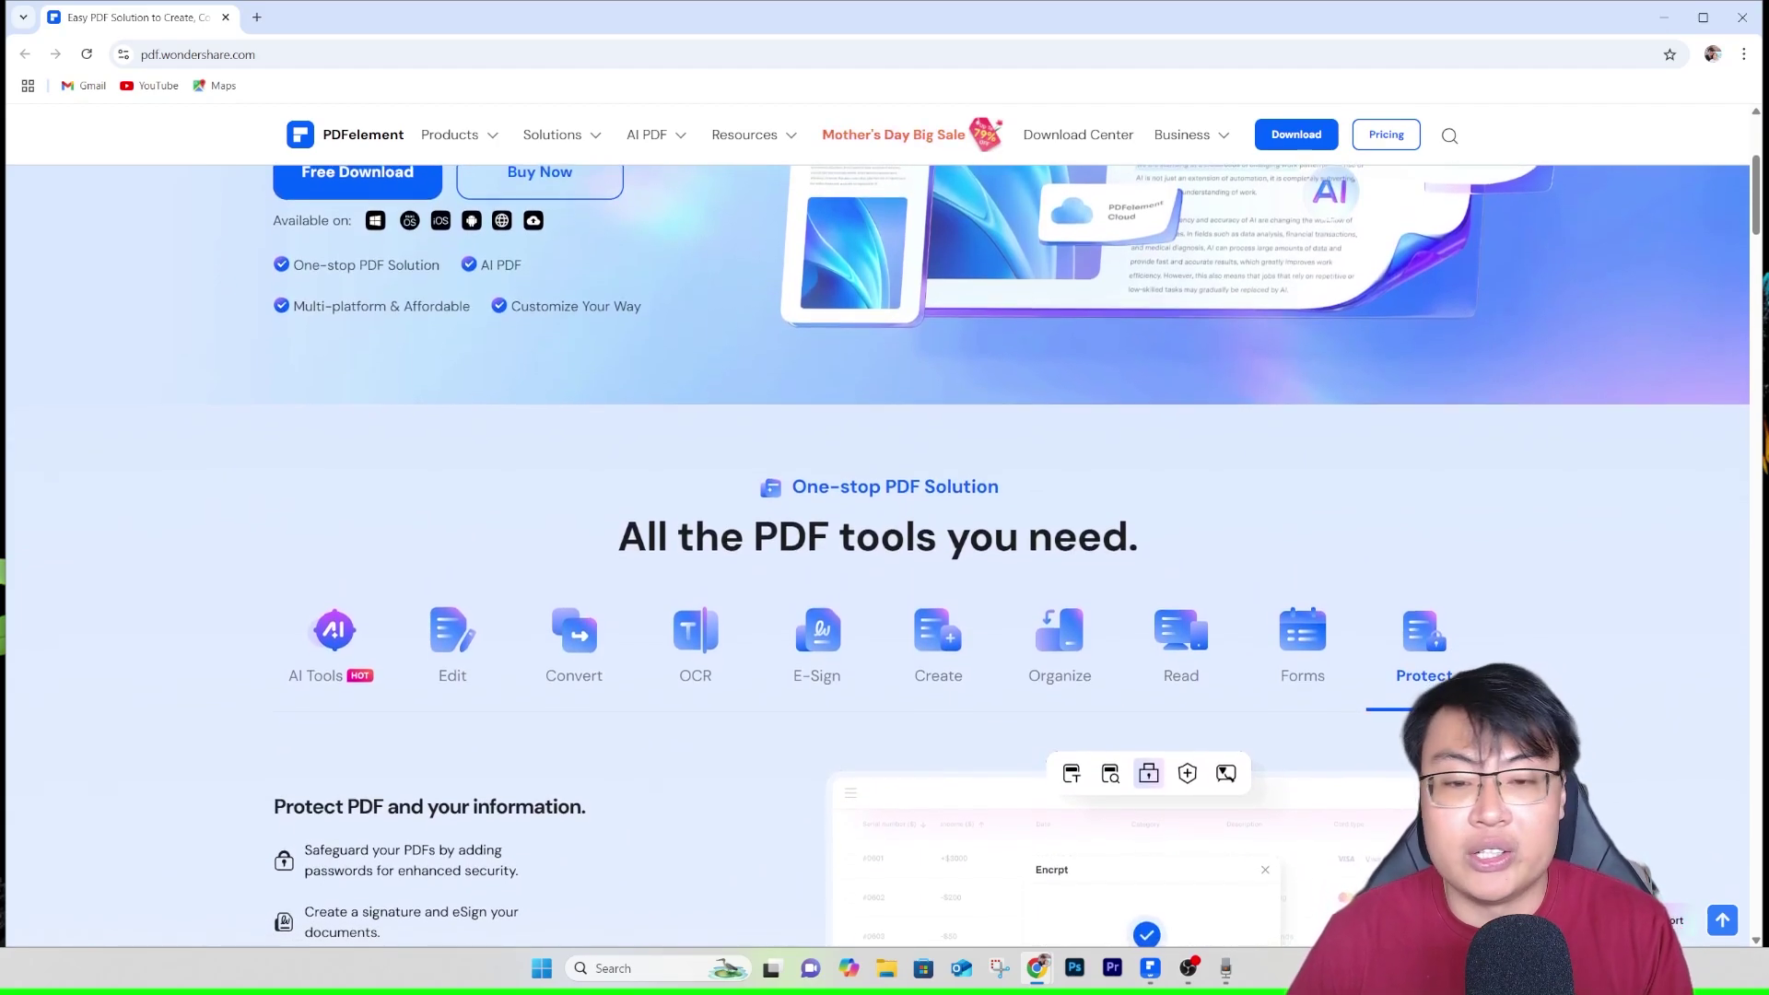
pyautogui.scroll(-2, 885, 553)
pyautogui.scroll(-2, 884, 553)
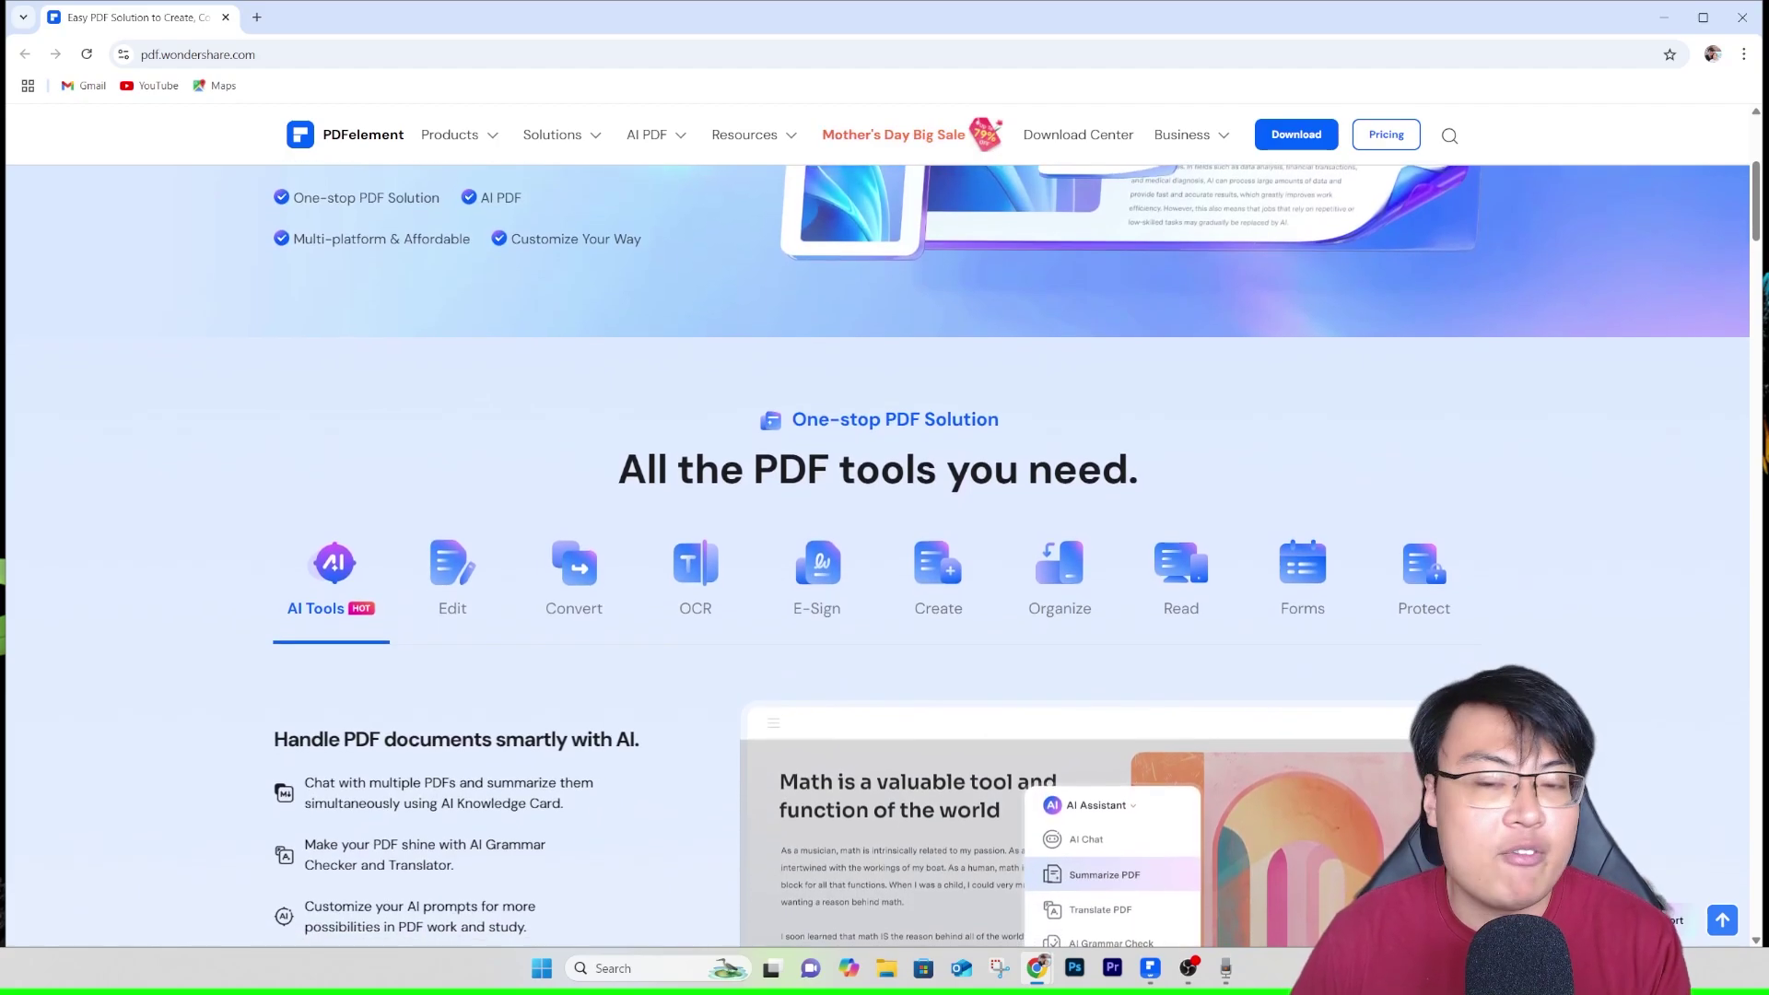
pyautogui.scroll(-2, 884, 553)
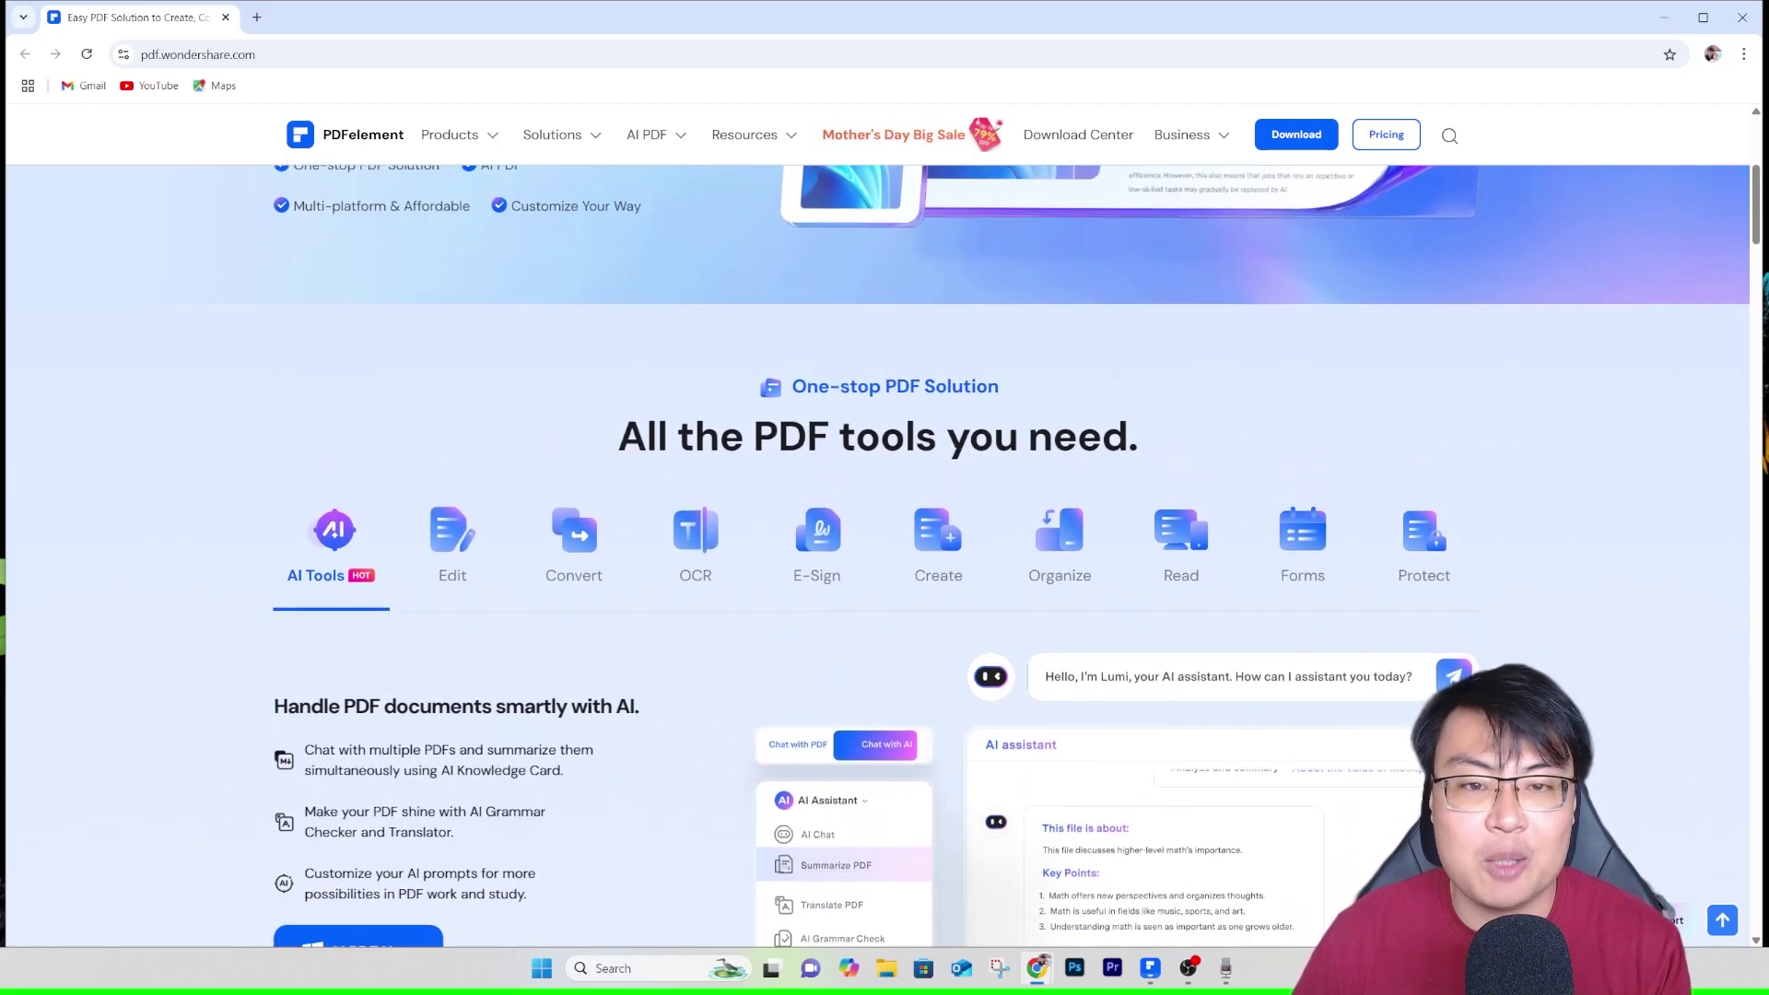
pyautogui.scroll(-2, 884, 552)
pyautogui.scroll(-2, 884, 552)
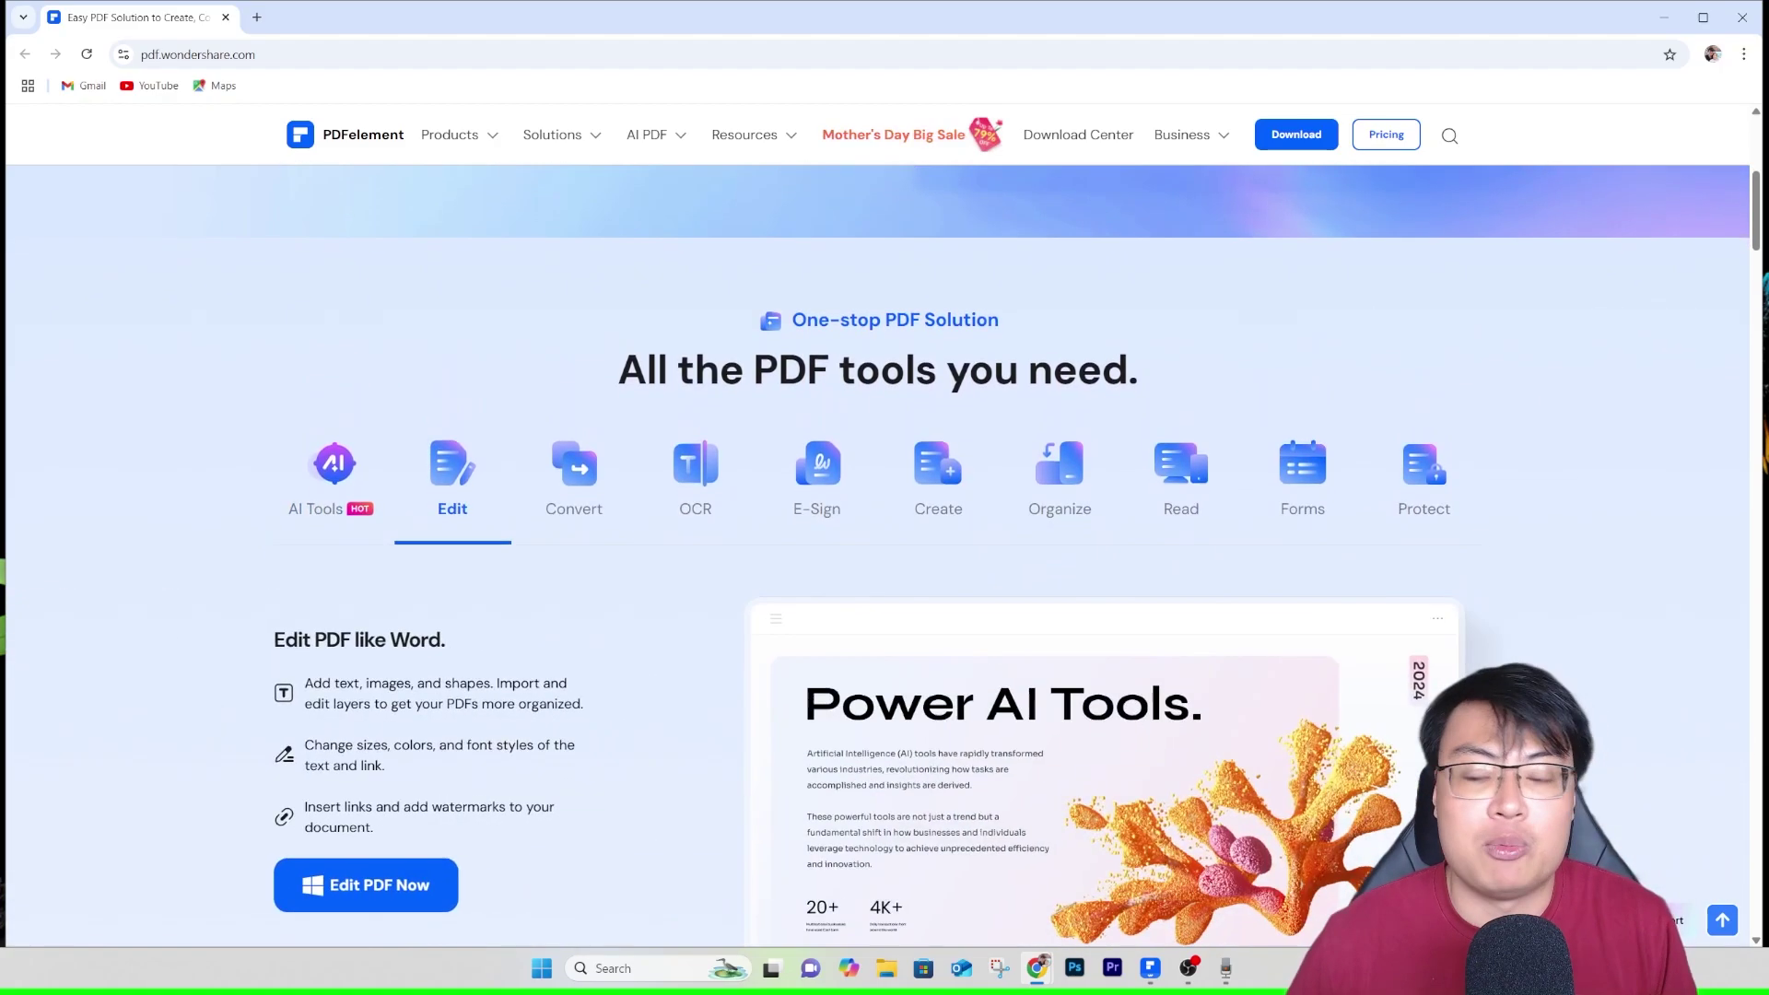
pyautogui.scroll(-2, 885, 553)
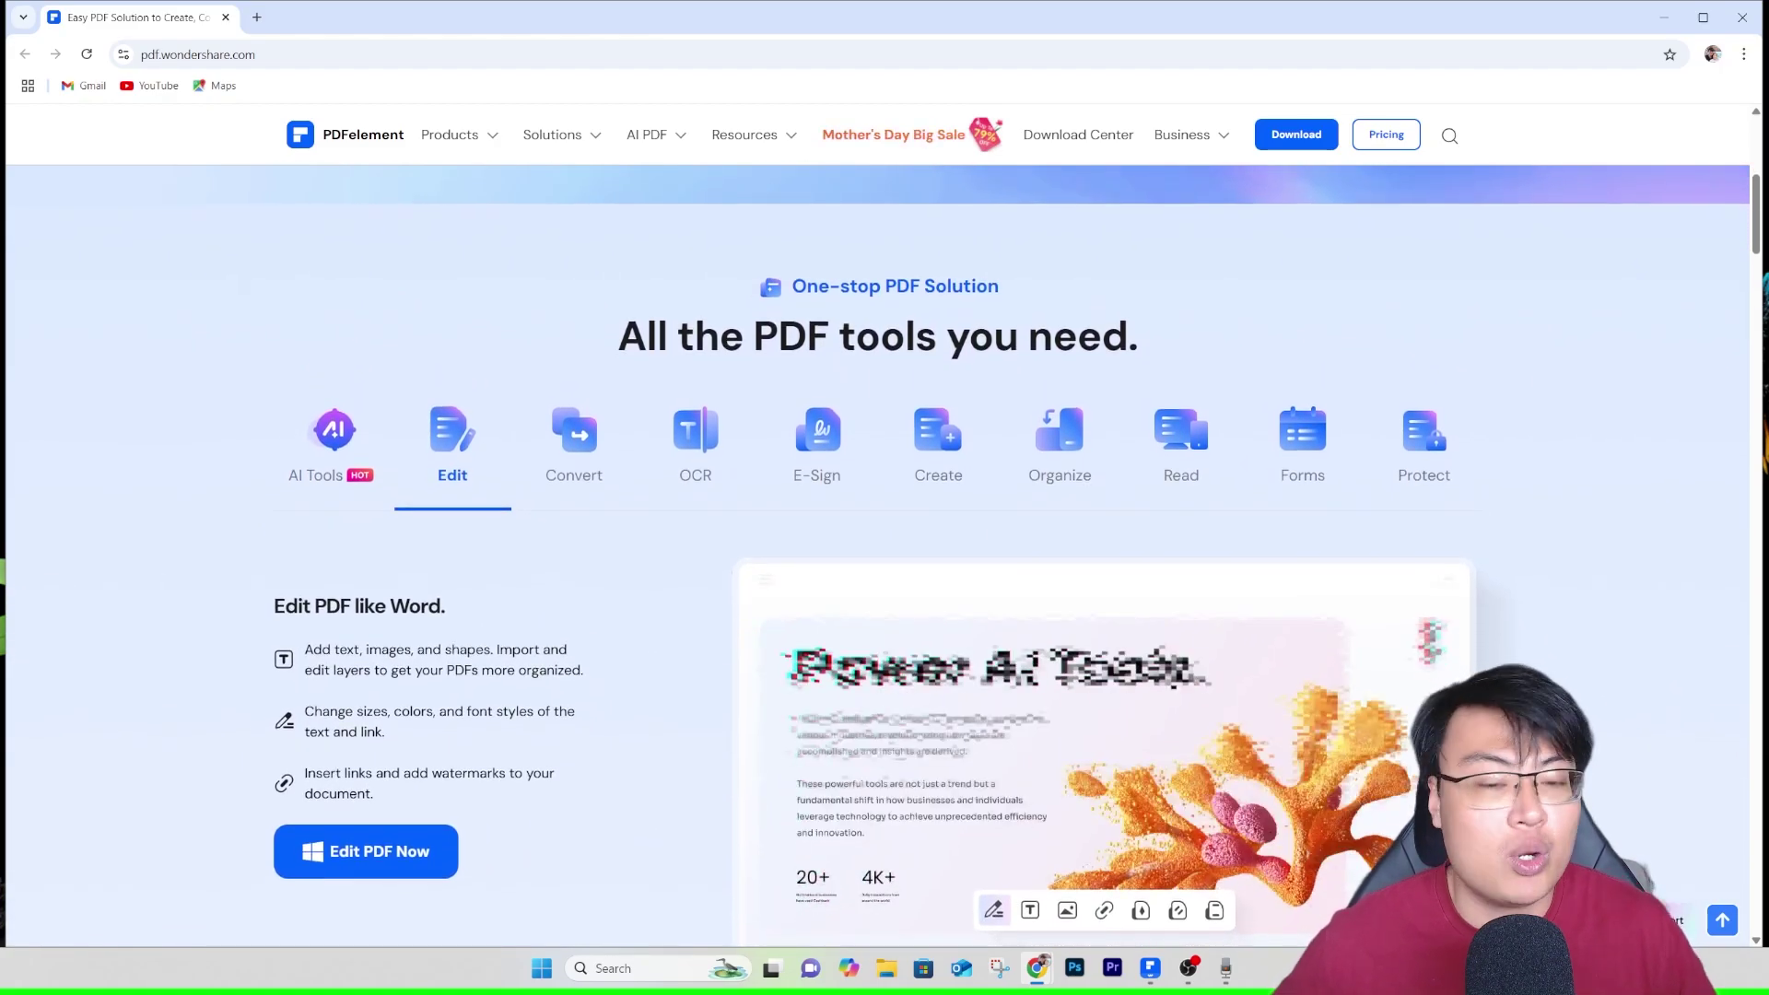
pyautogui.scroll(-2, 884, 553)
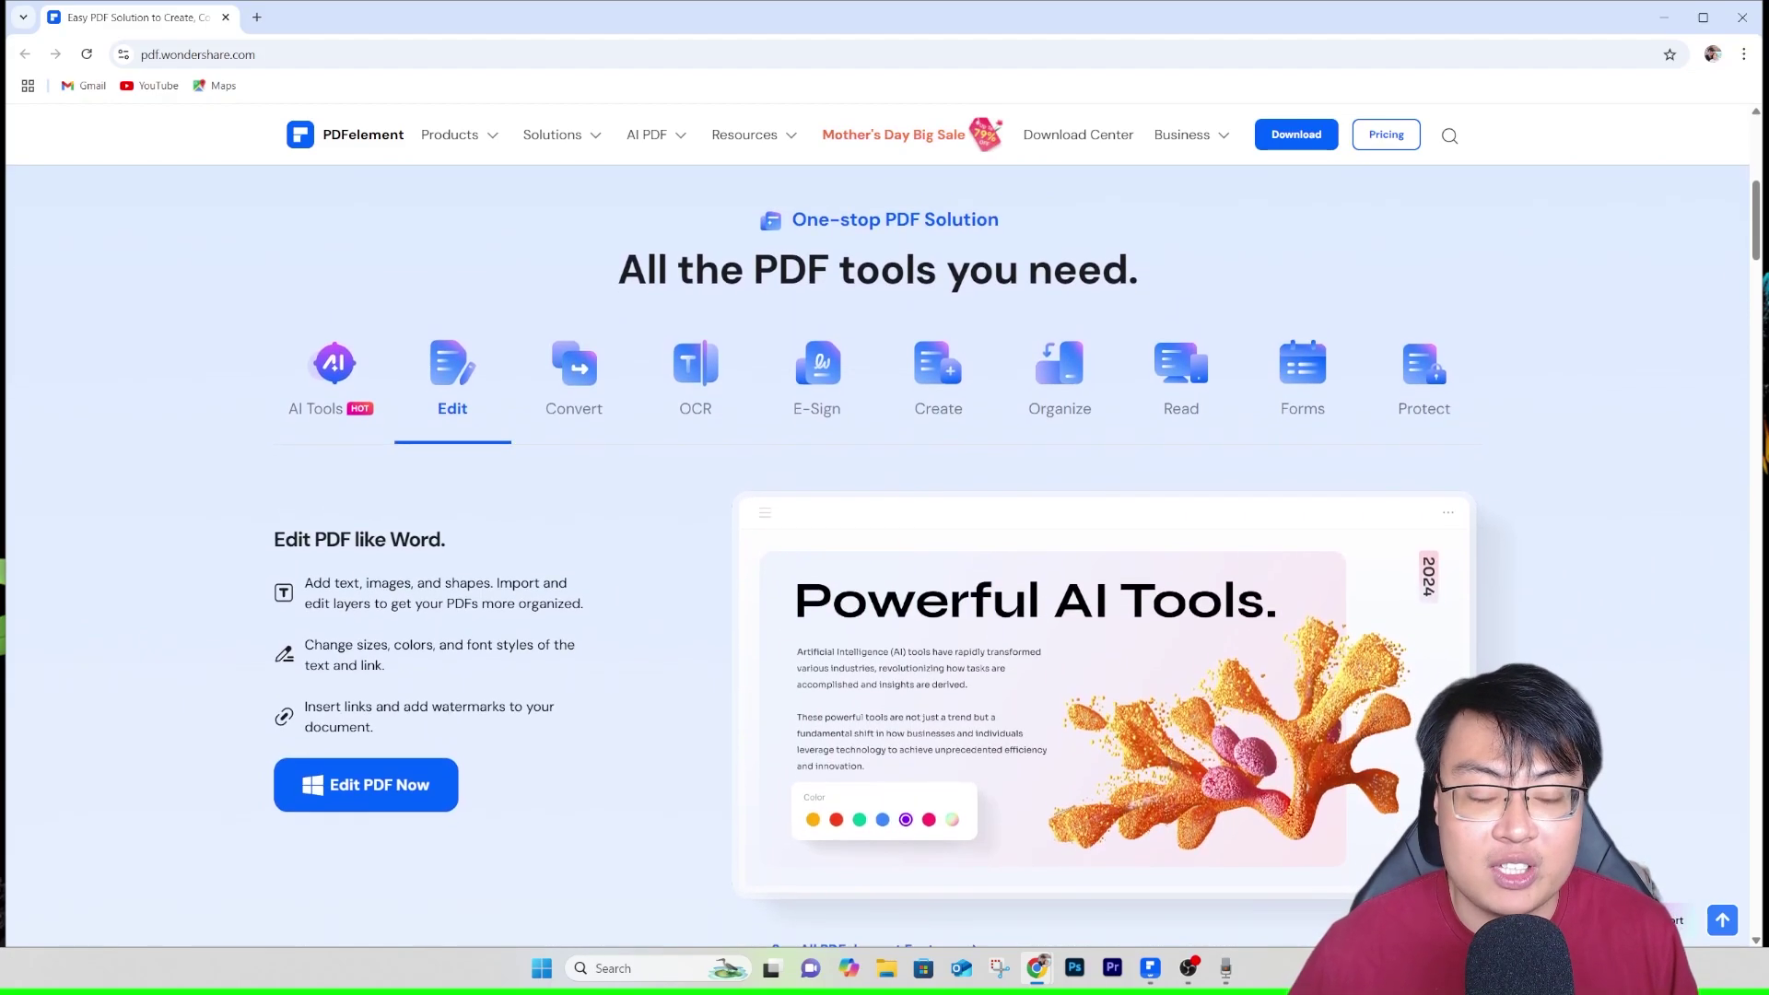
pyautogui.scroll(-1, 884, 553)
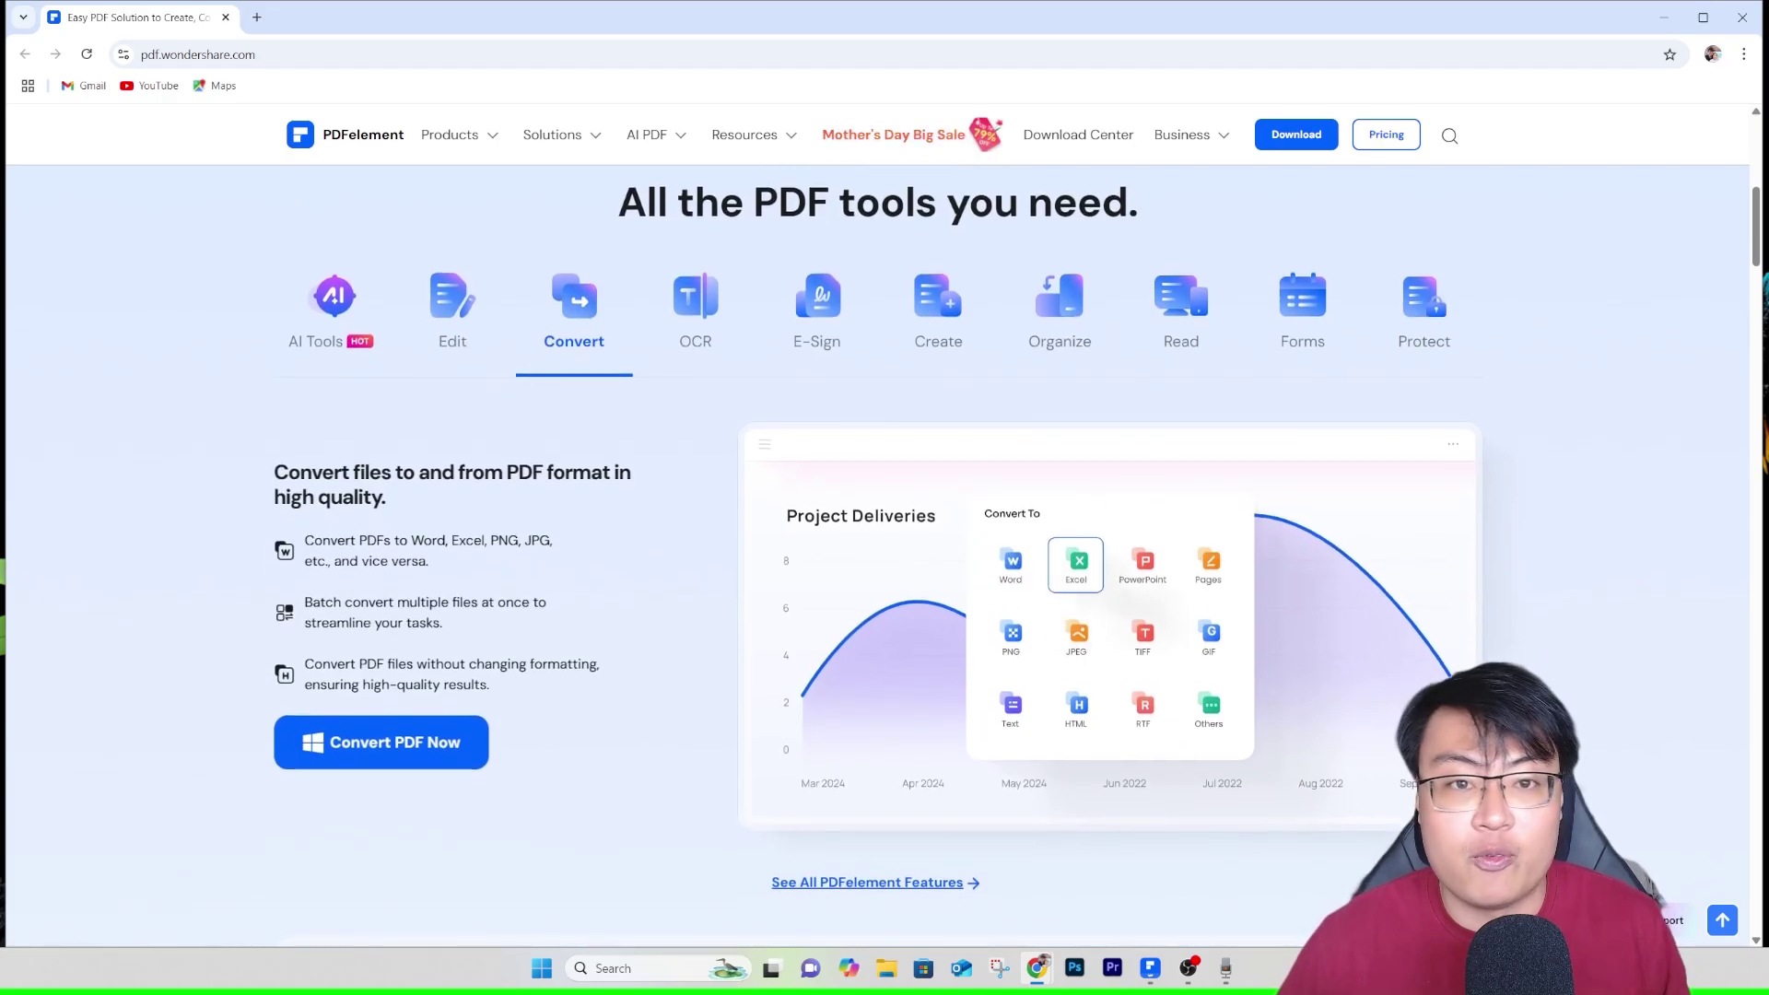
pyautogui.scroll(-1, 884, 552)
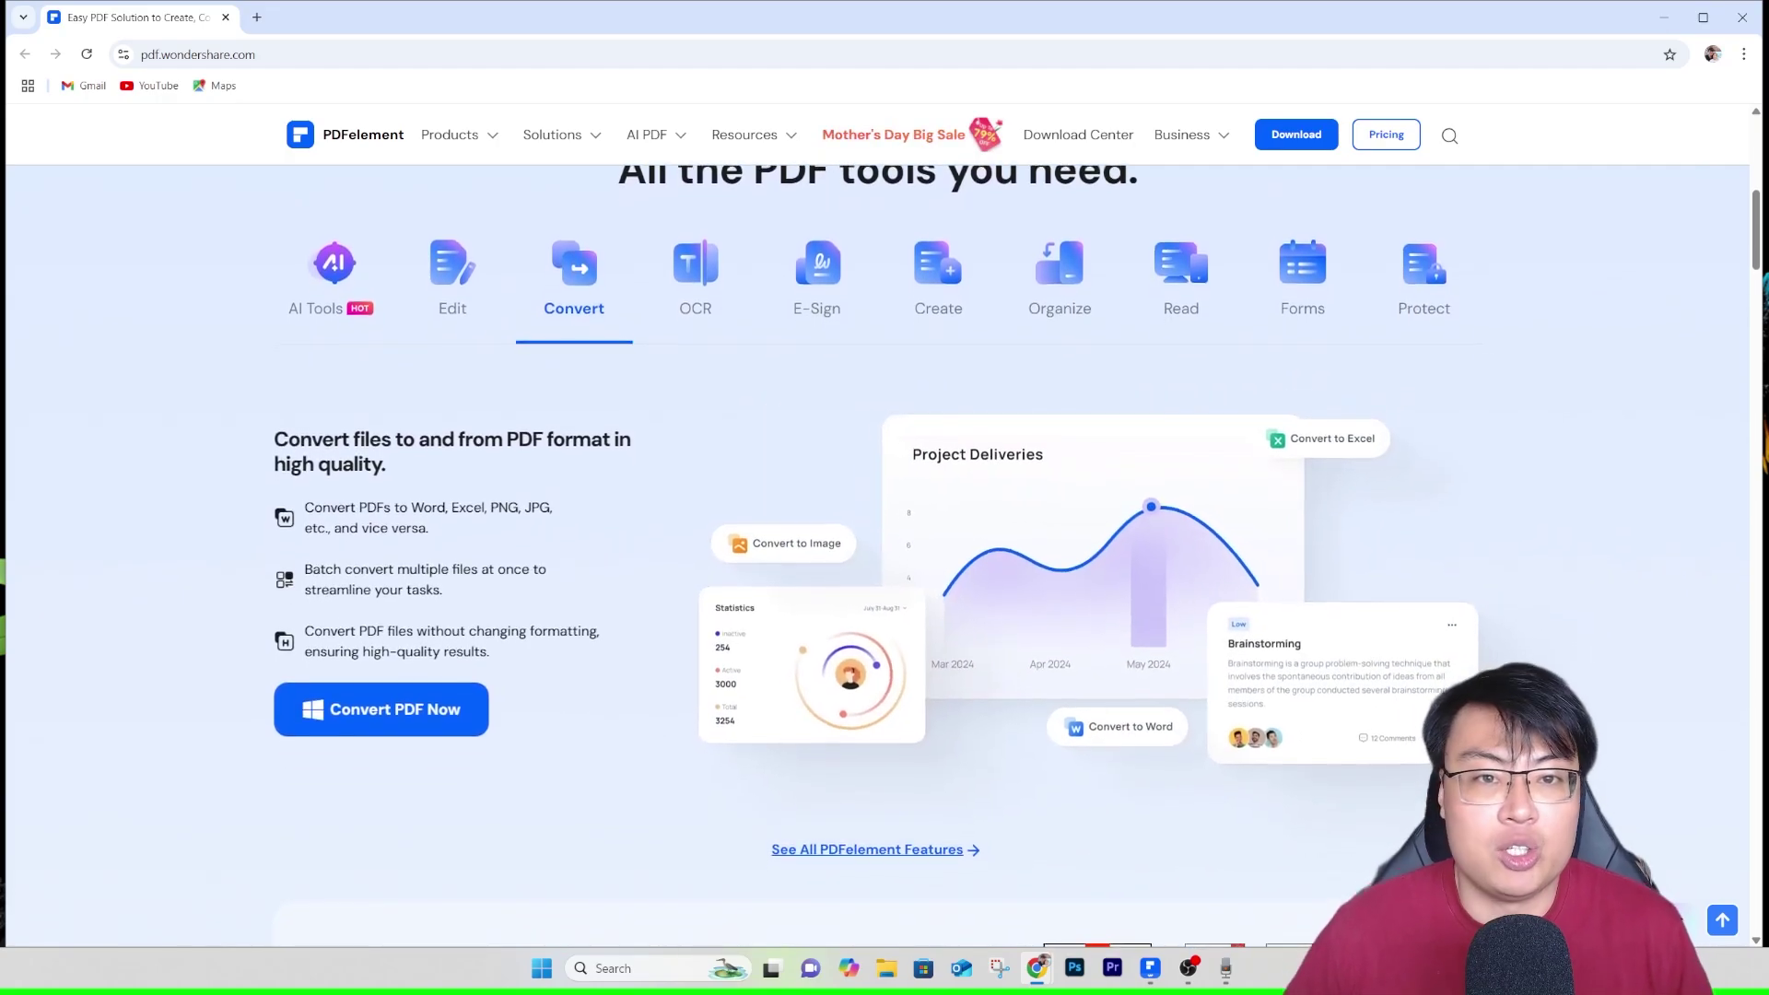
pyautogui.scroll(-2, 884, 553)
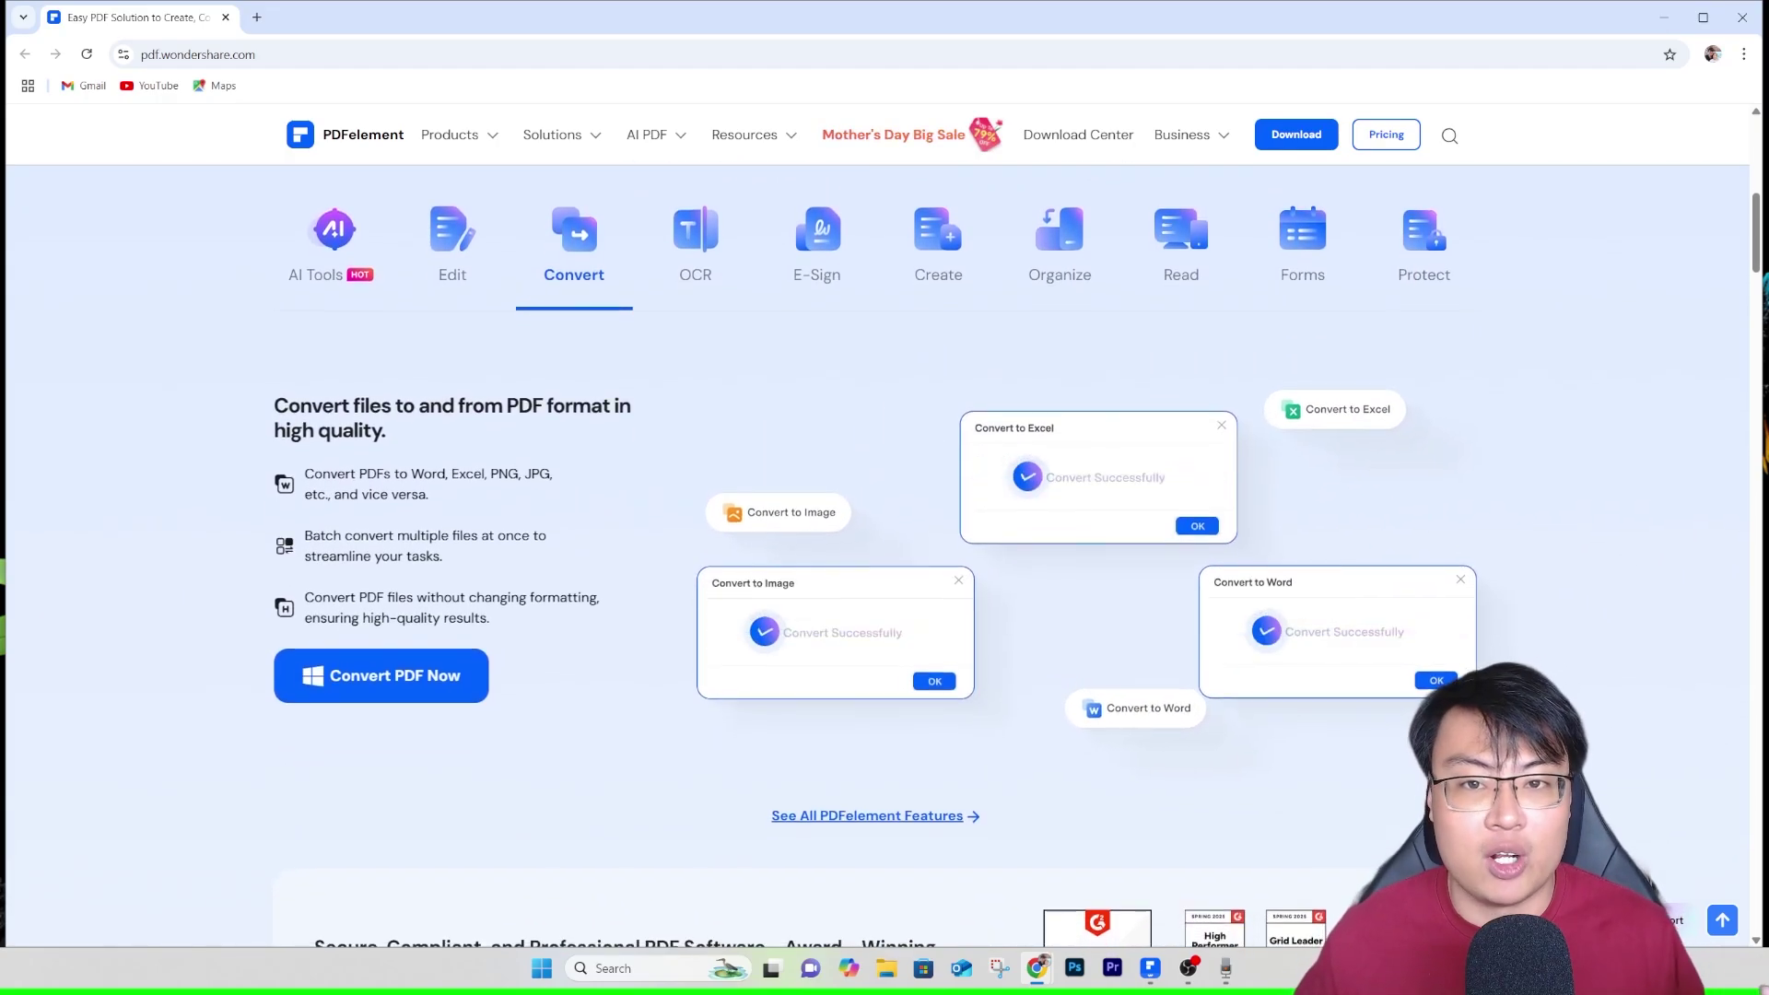
pyautogui.scroll(-2, 884, 553)
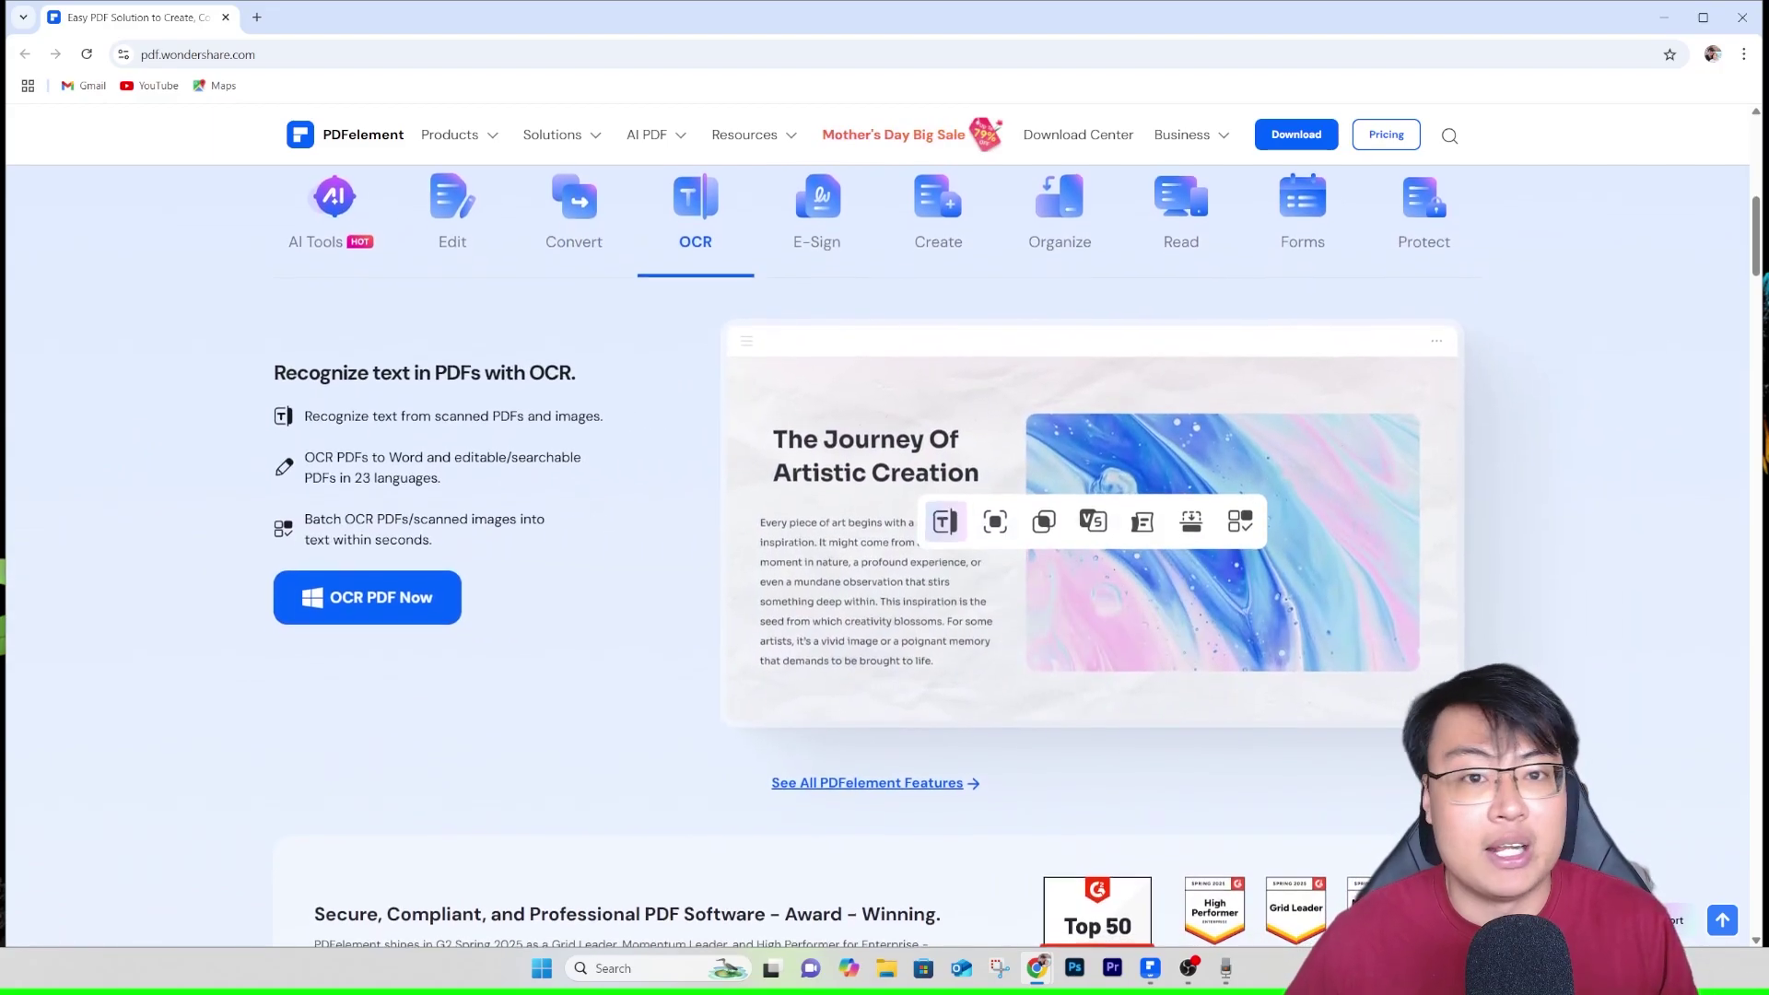
pyautogui.scroll(-2, 884, 552)
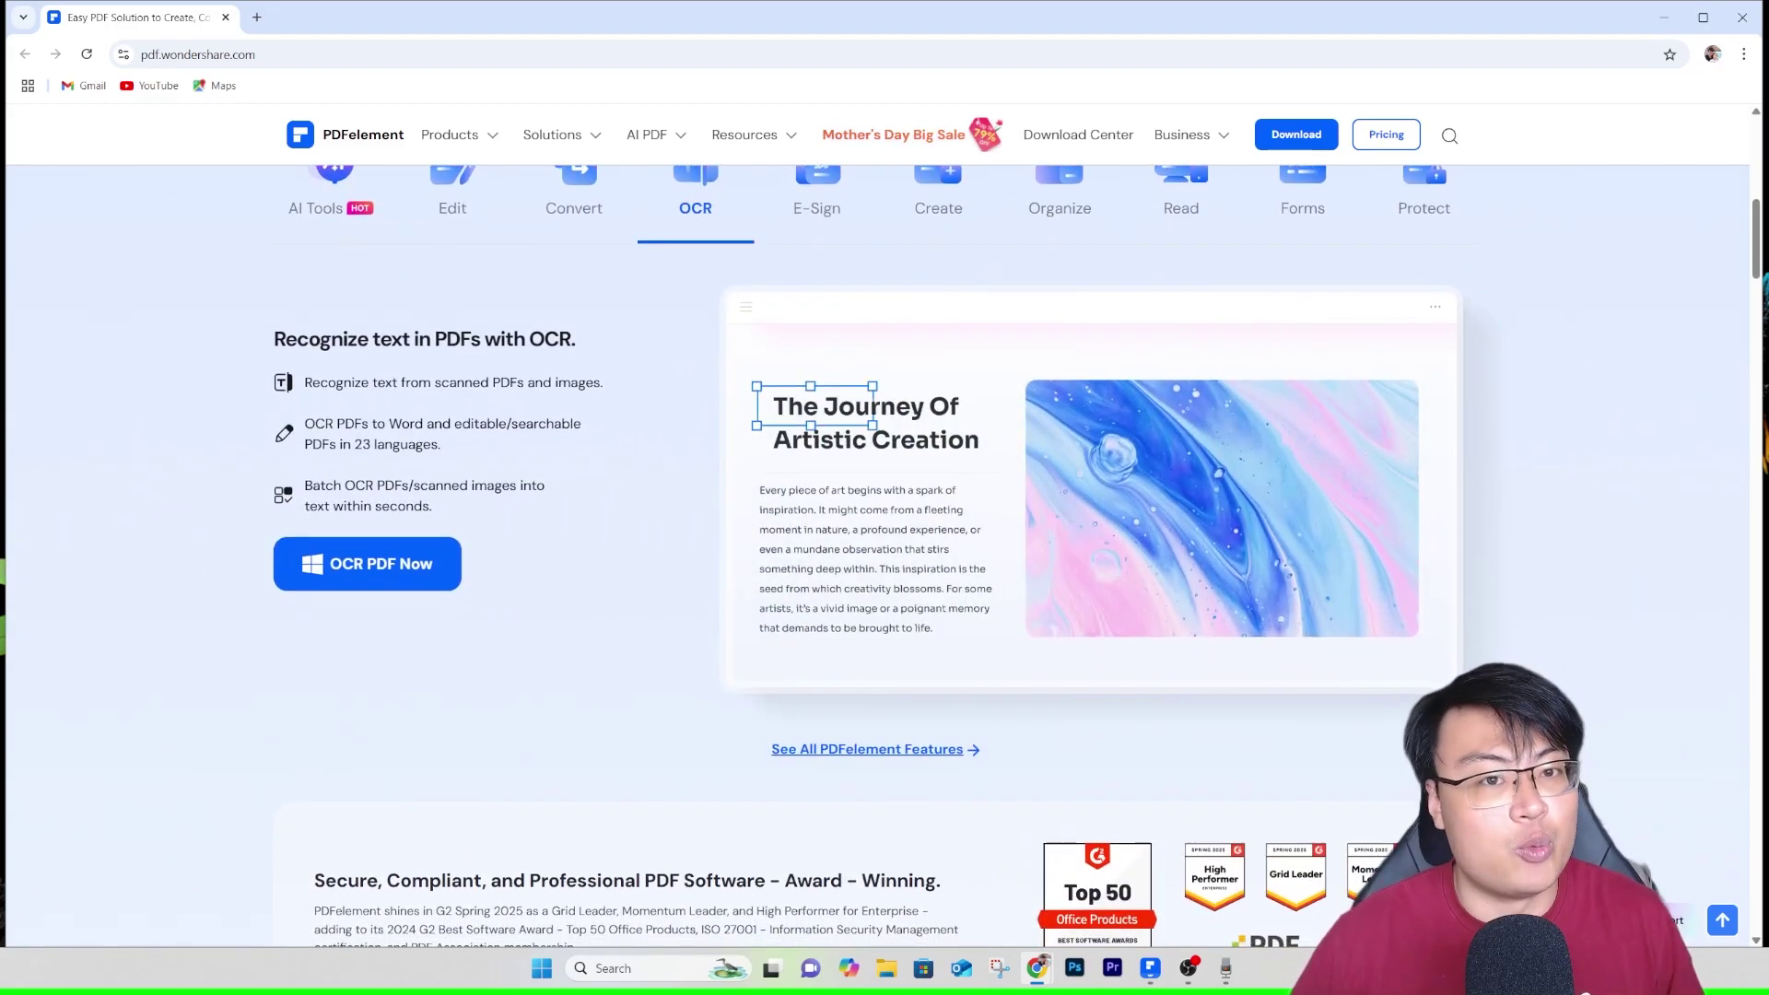
pyautogui.scroll(-2, 885, 553)
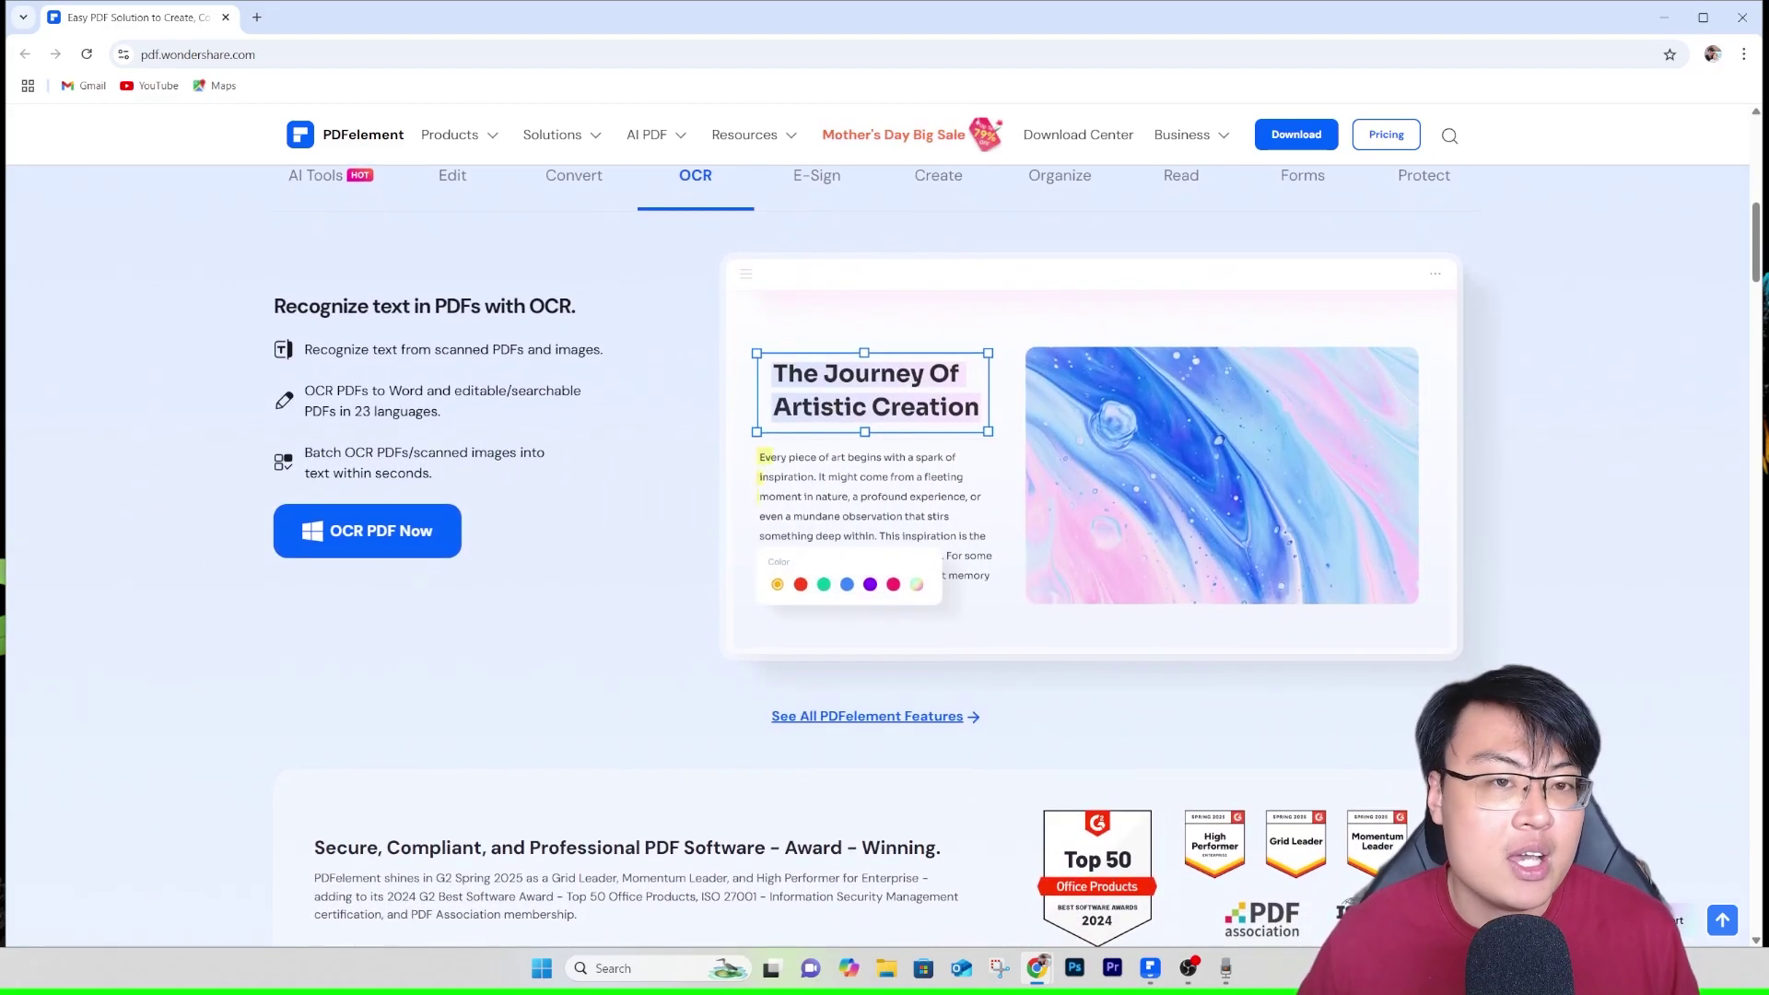
pyautogui.scroll(-2, 884, 553)
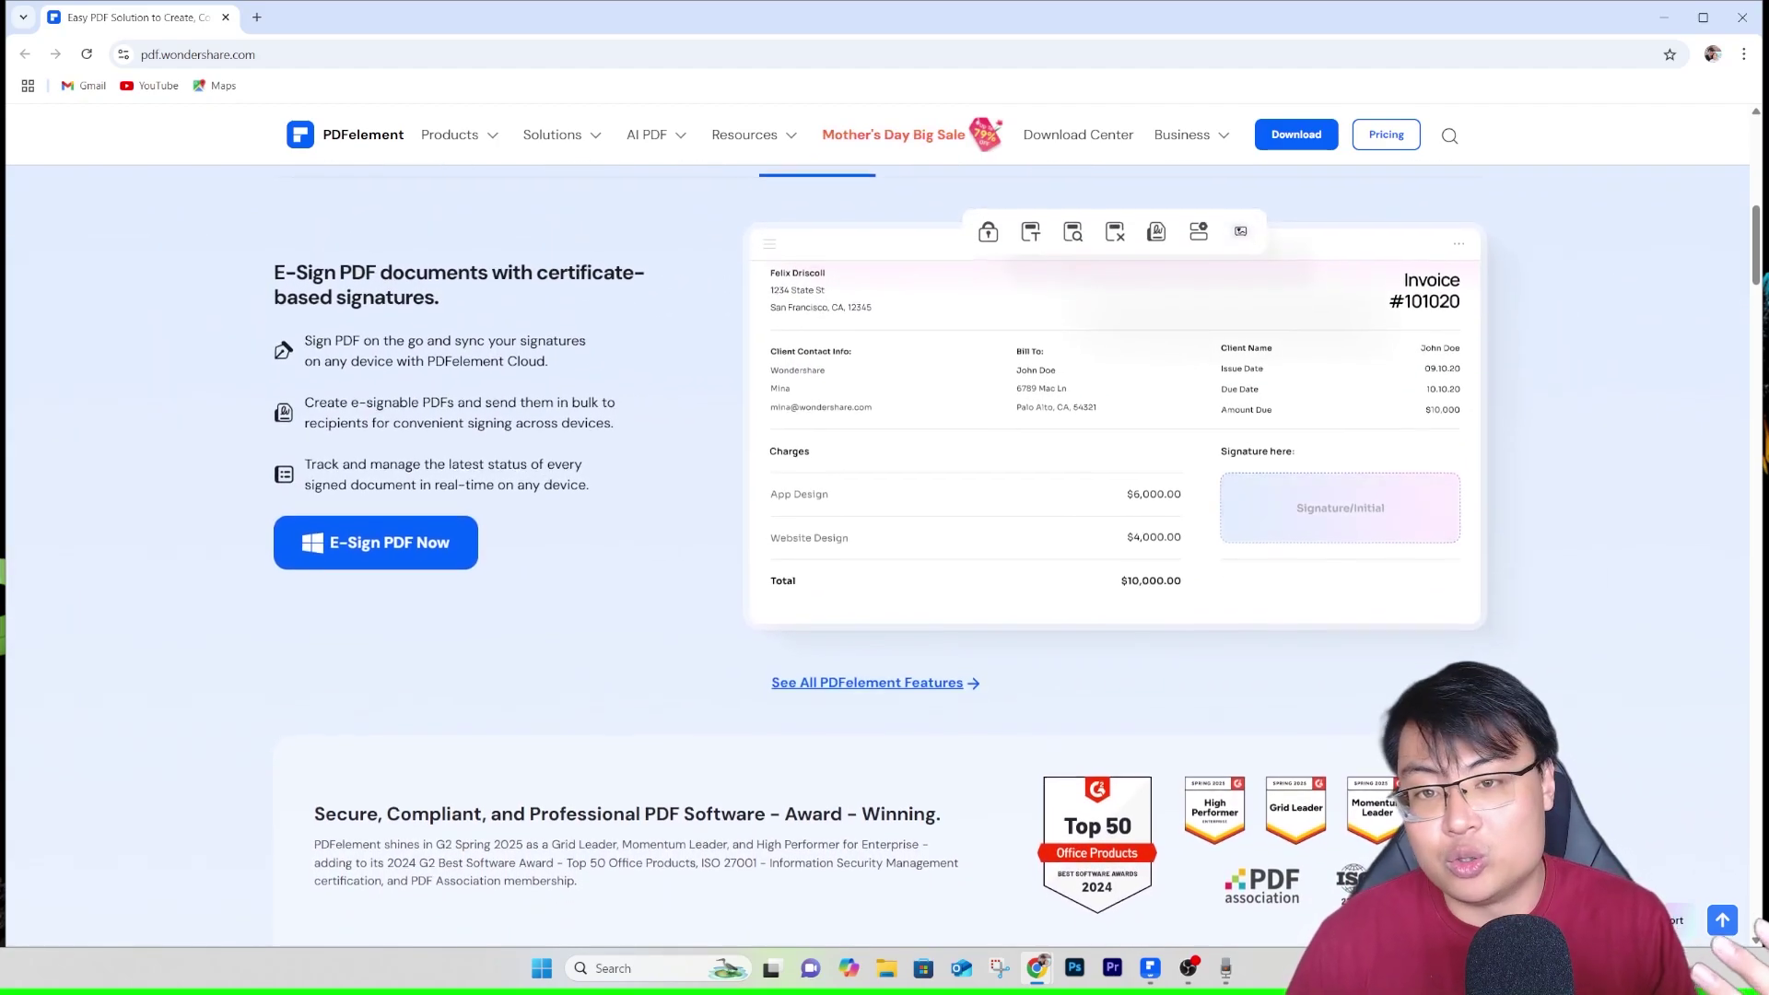
pyautogui.scroll(-2, 885, 553)
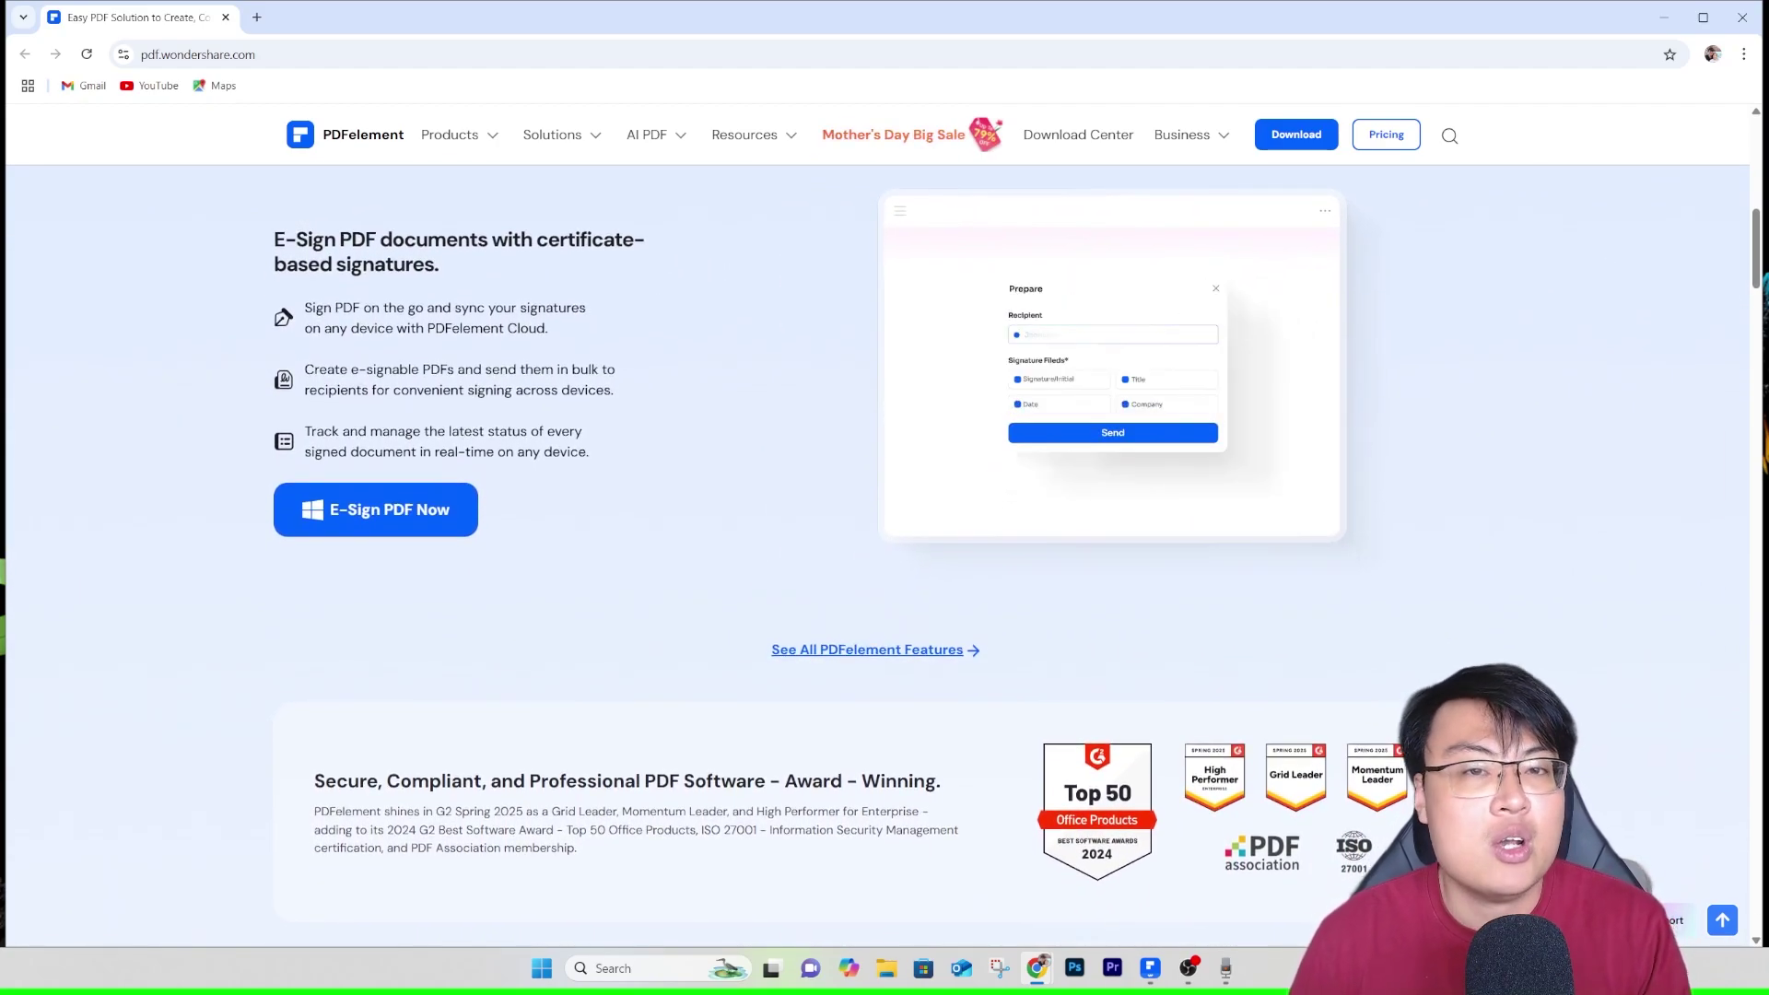
pyautogui.scroll(-2, 884, 552)
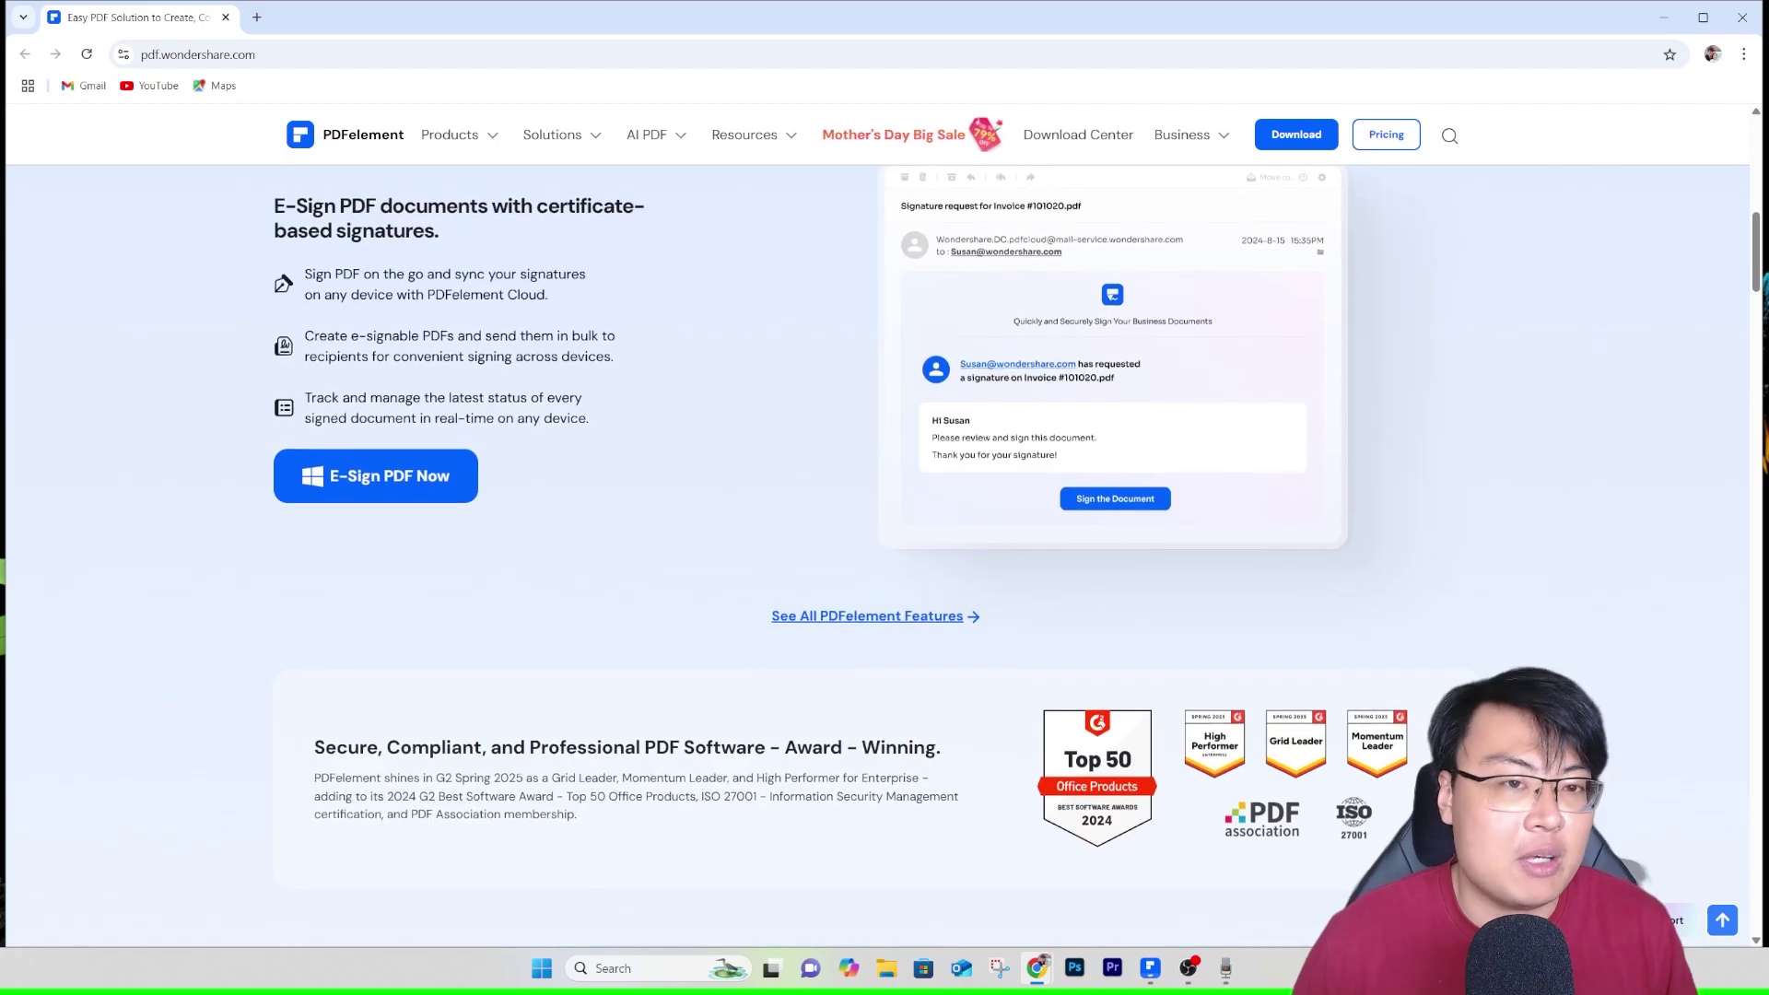
pyautogui.scroll(-2, 885, 553)
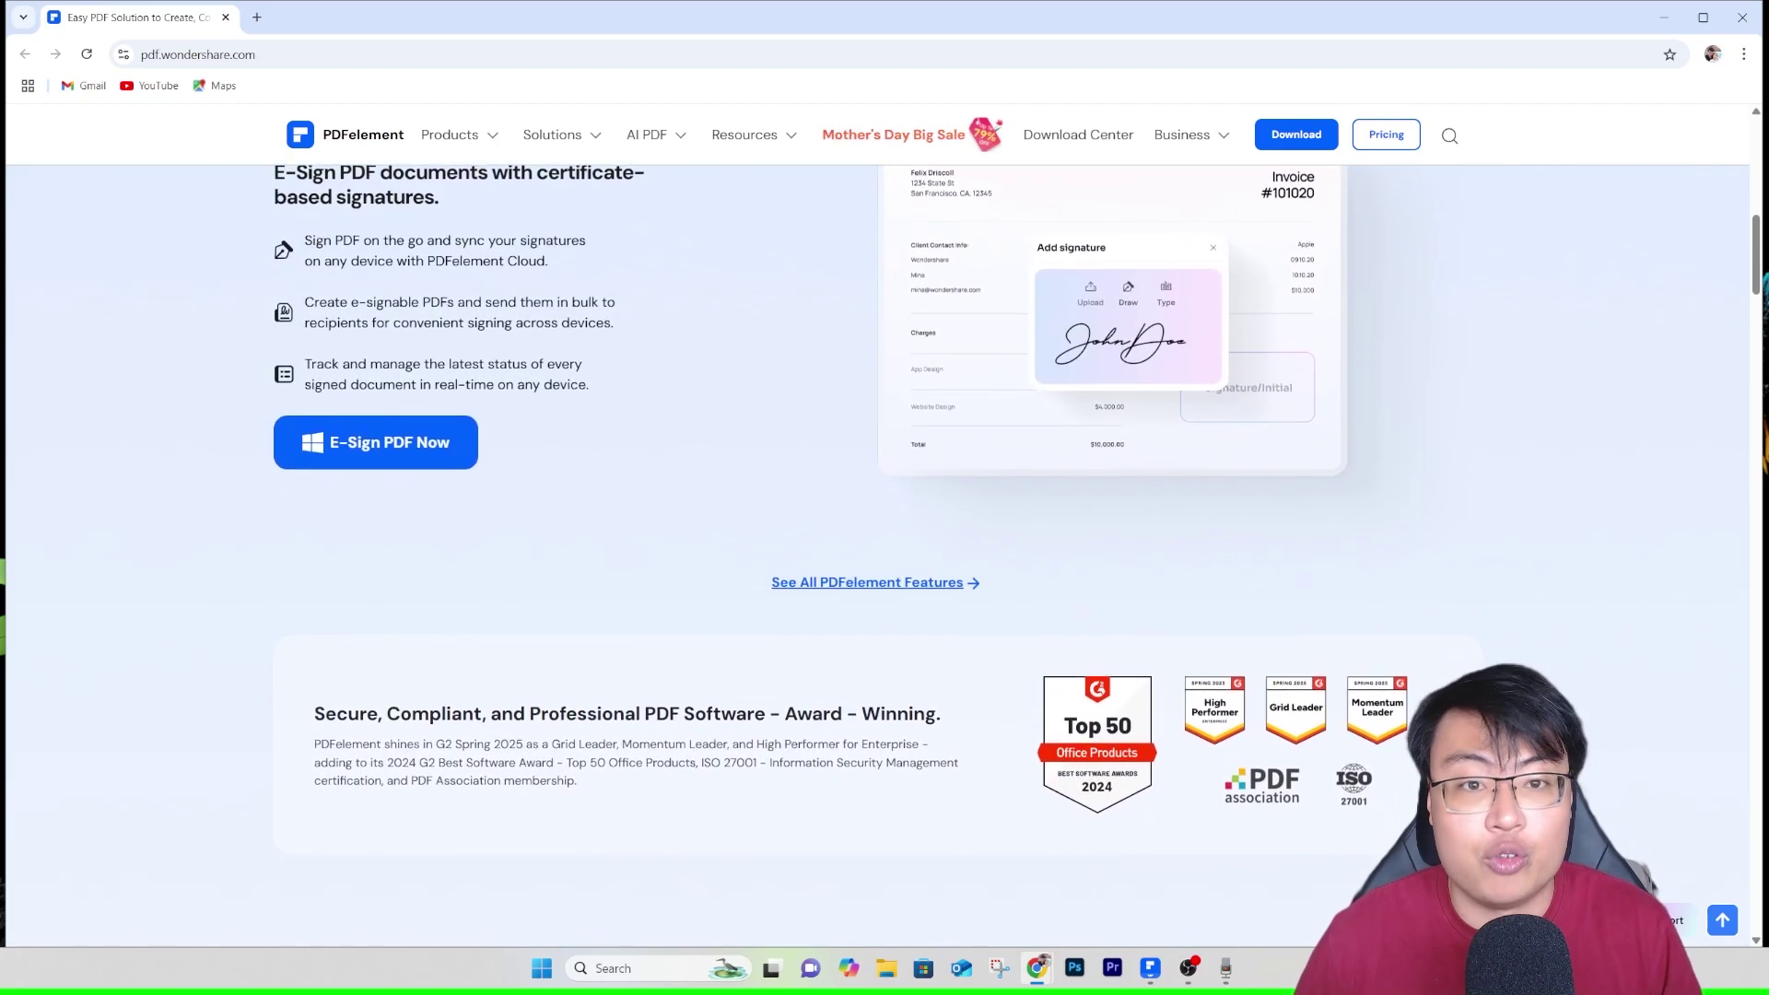
pyautogui.scroll(-2, 884, 553)
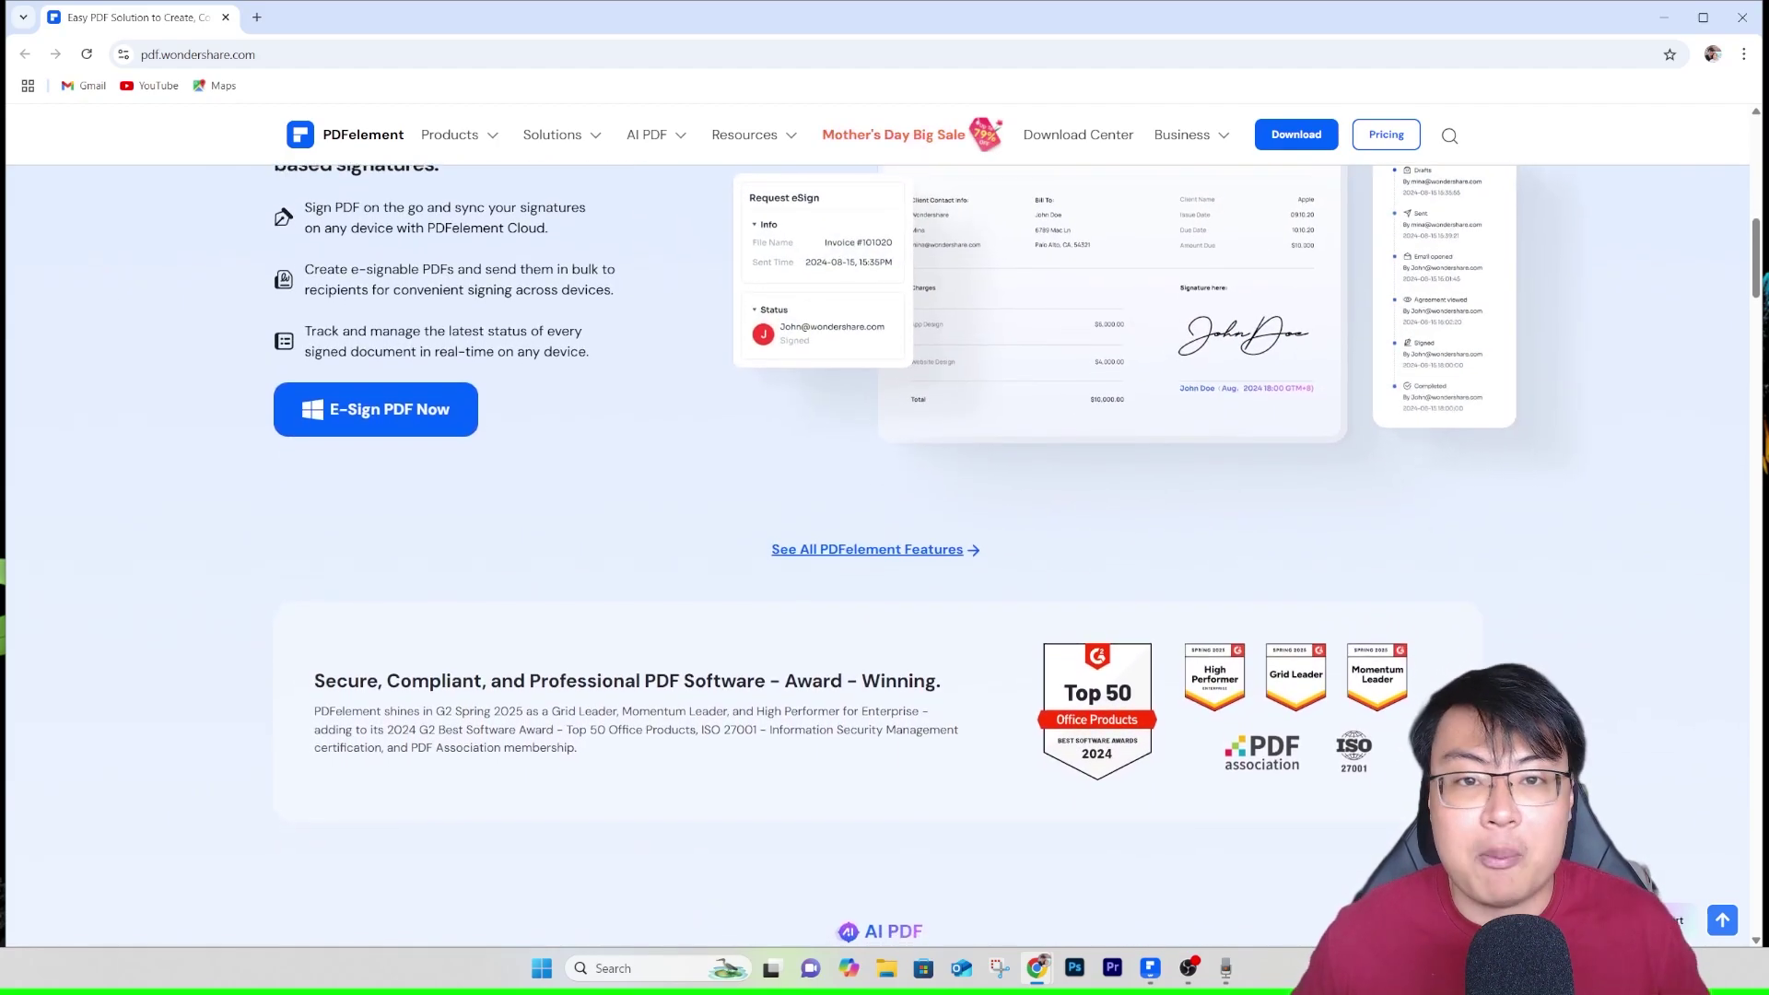
pyautogui.scroll(-2, 885, 552)
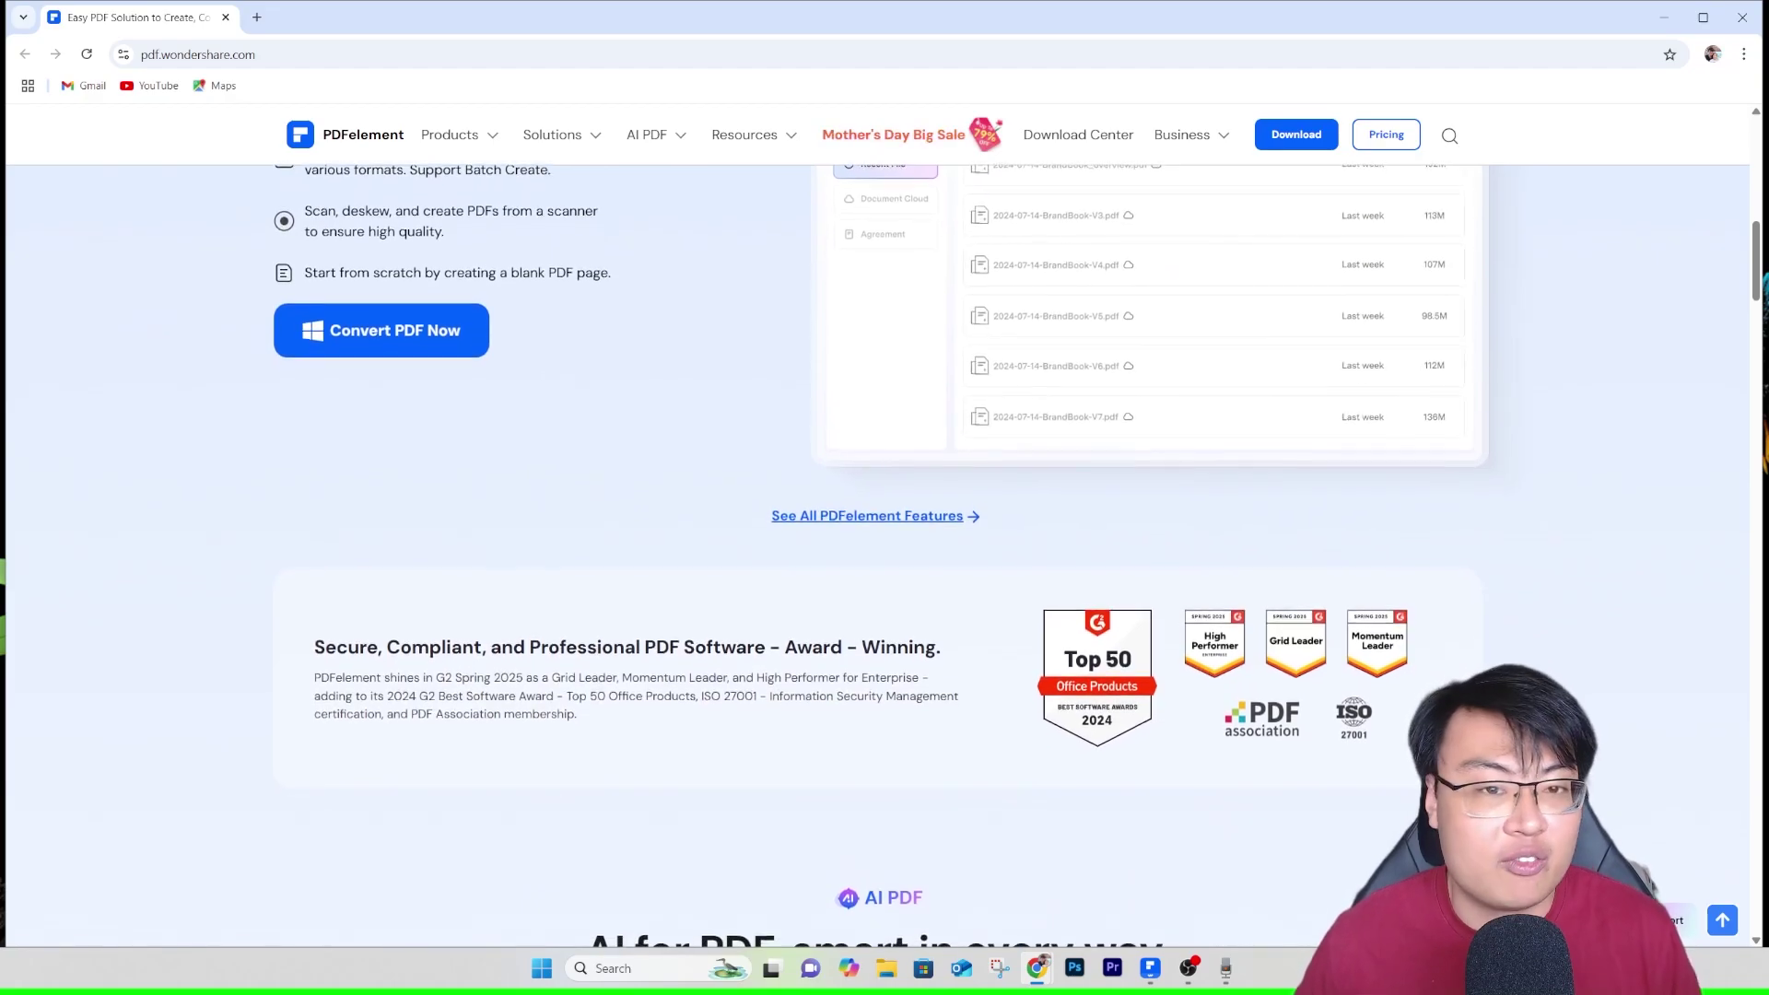
pyautogui.scroll(-2, 885, 553)
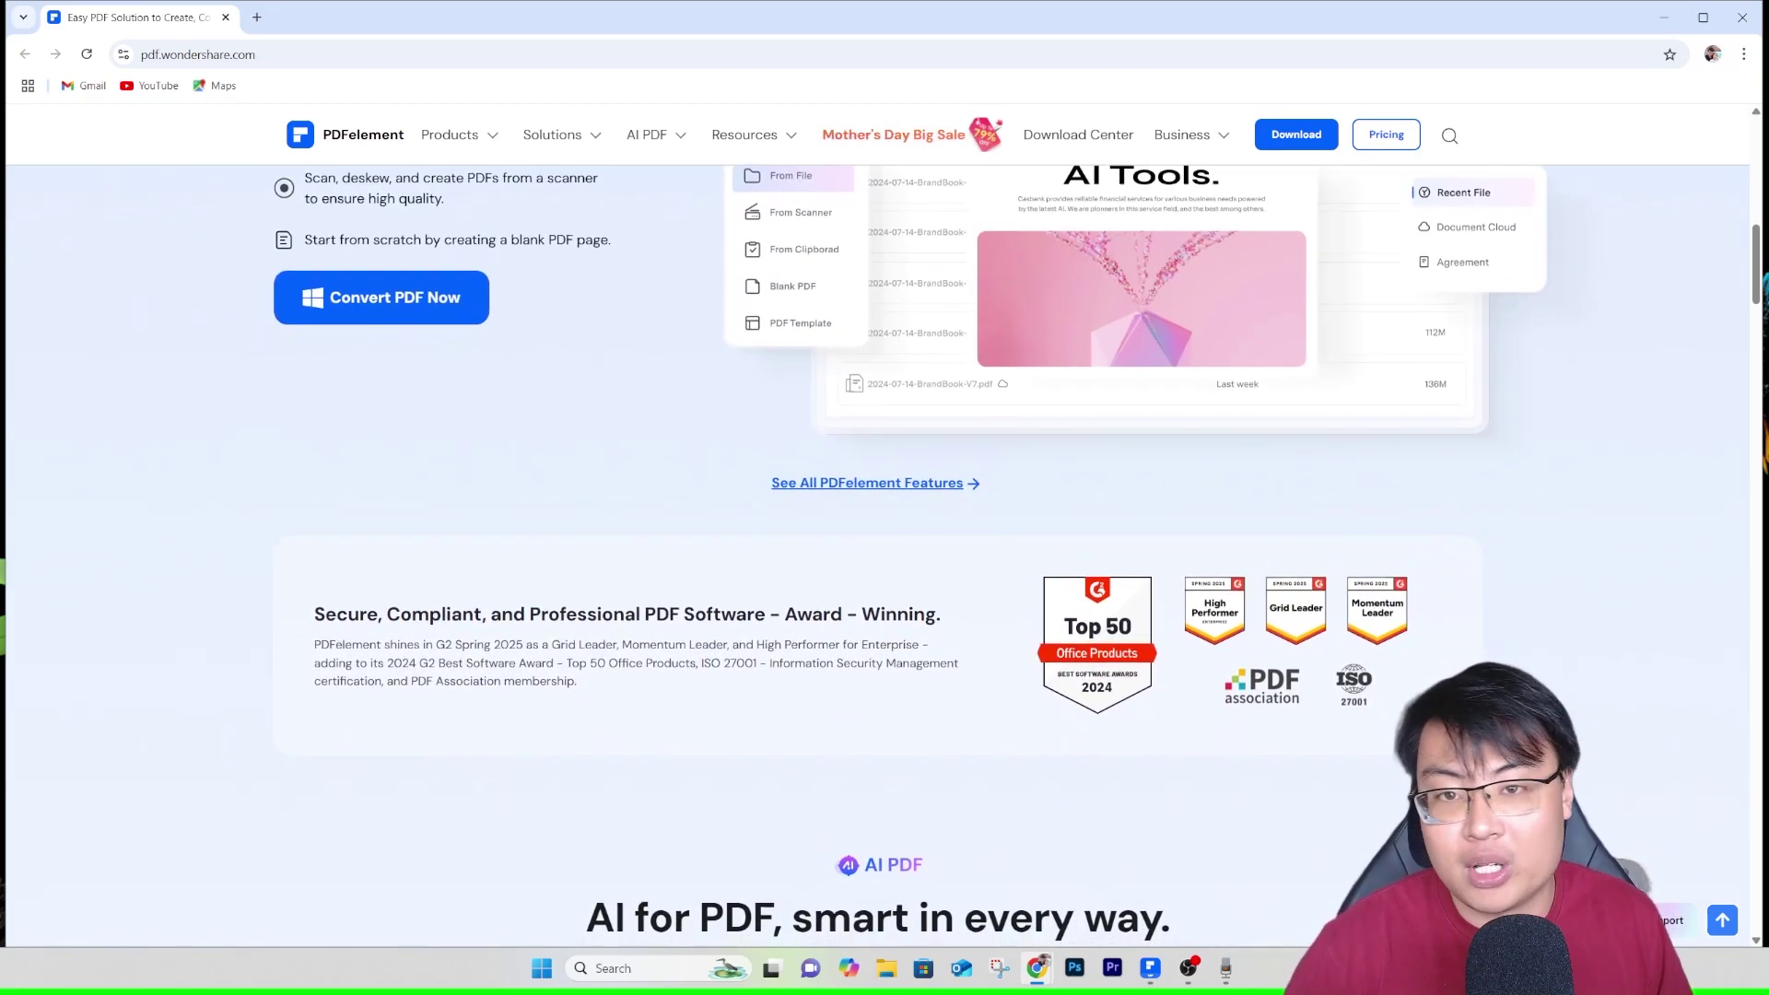
pyautogui.scroll(-2, 884, 553)
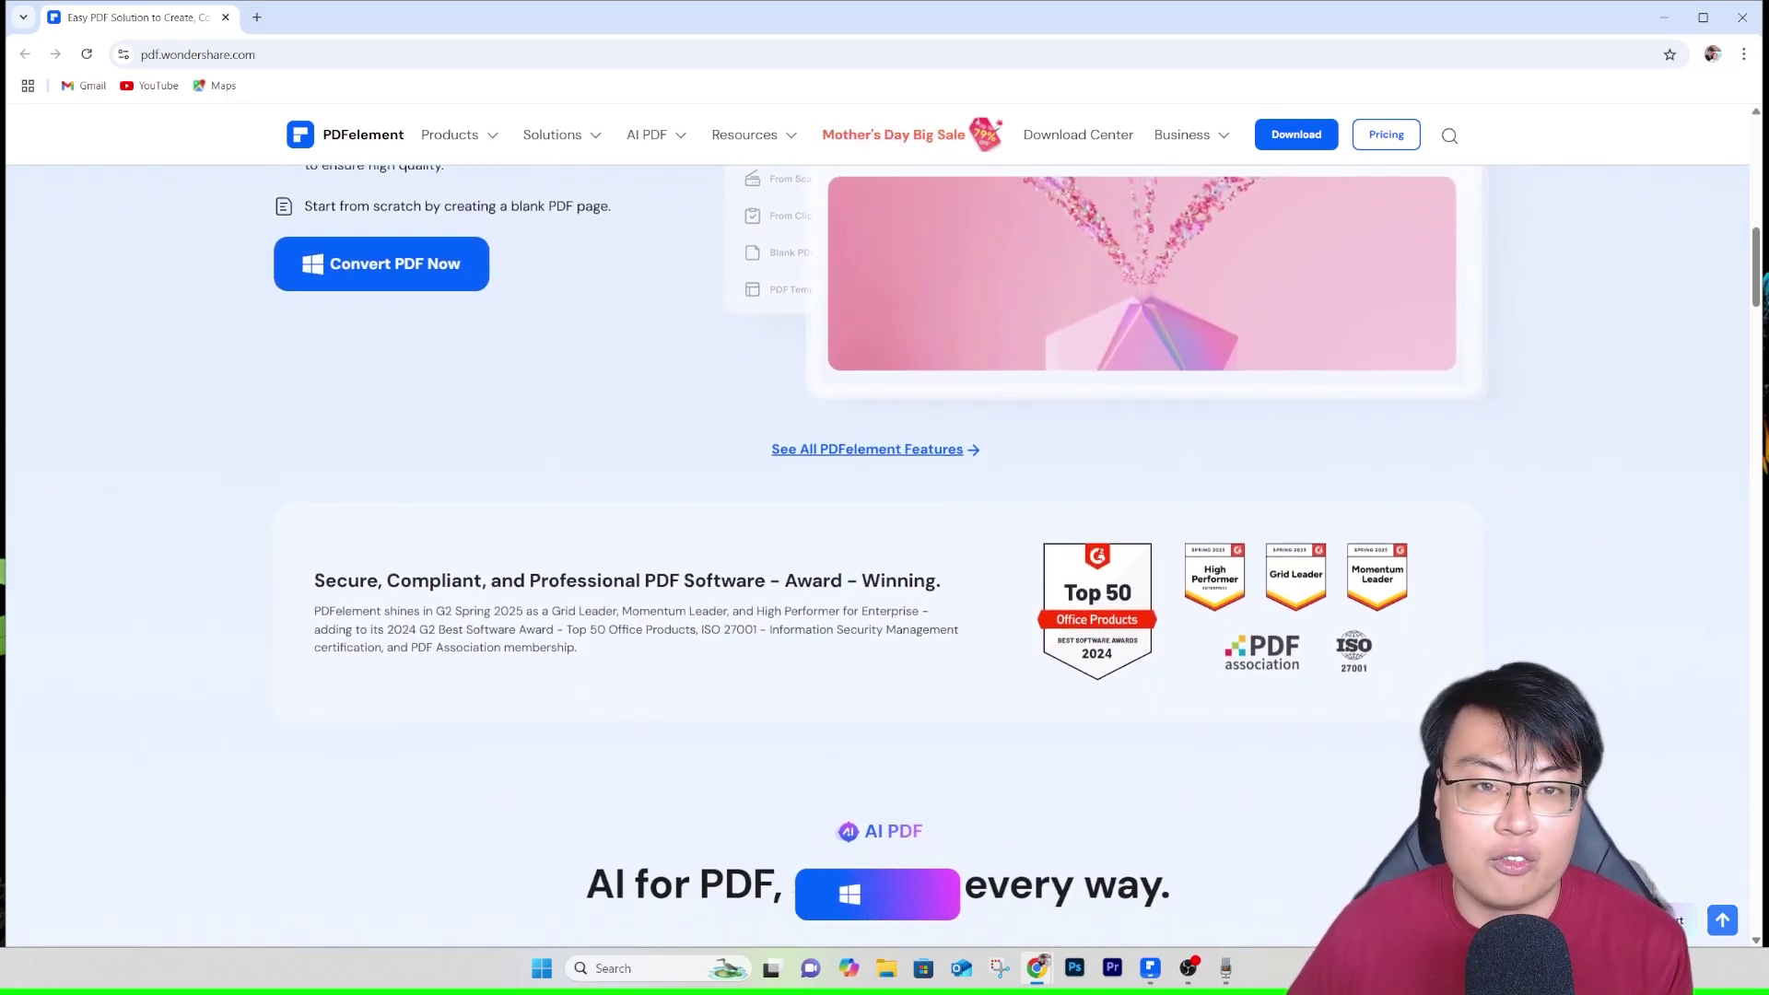
pyautogui.scroll(-2, 885, 553)
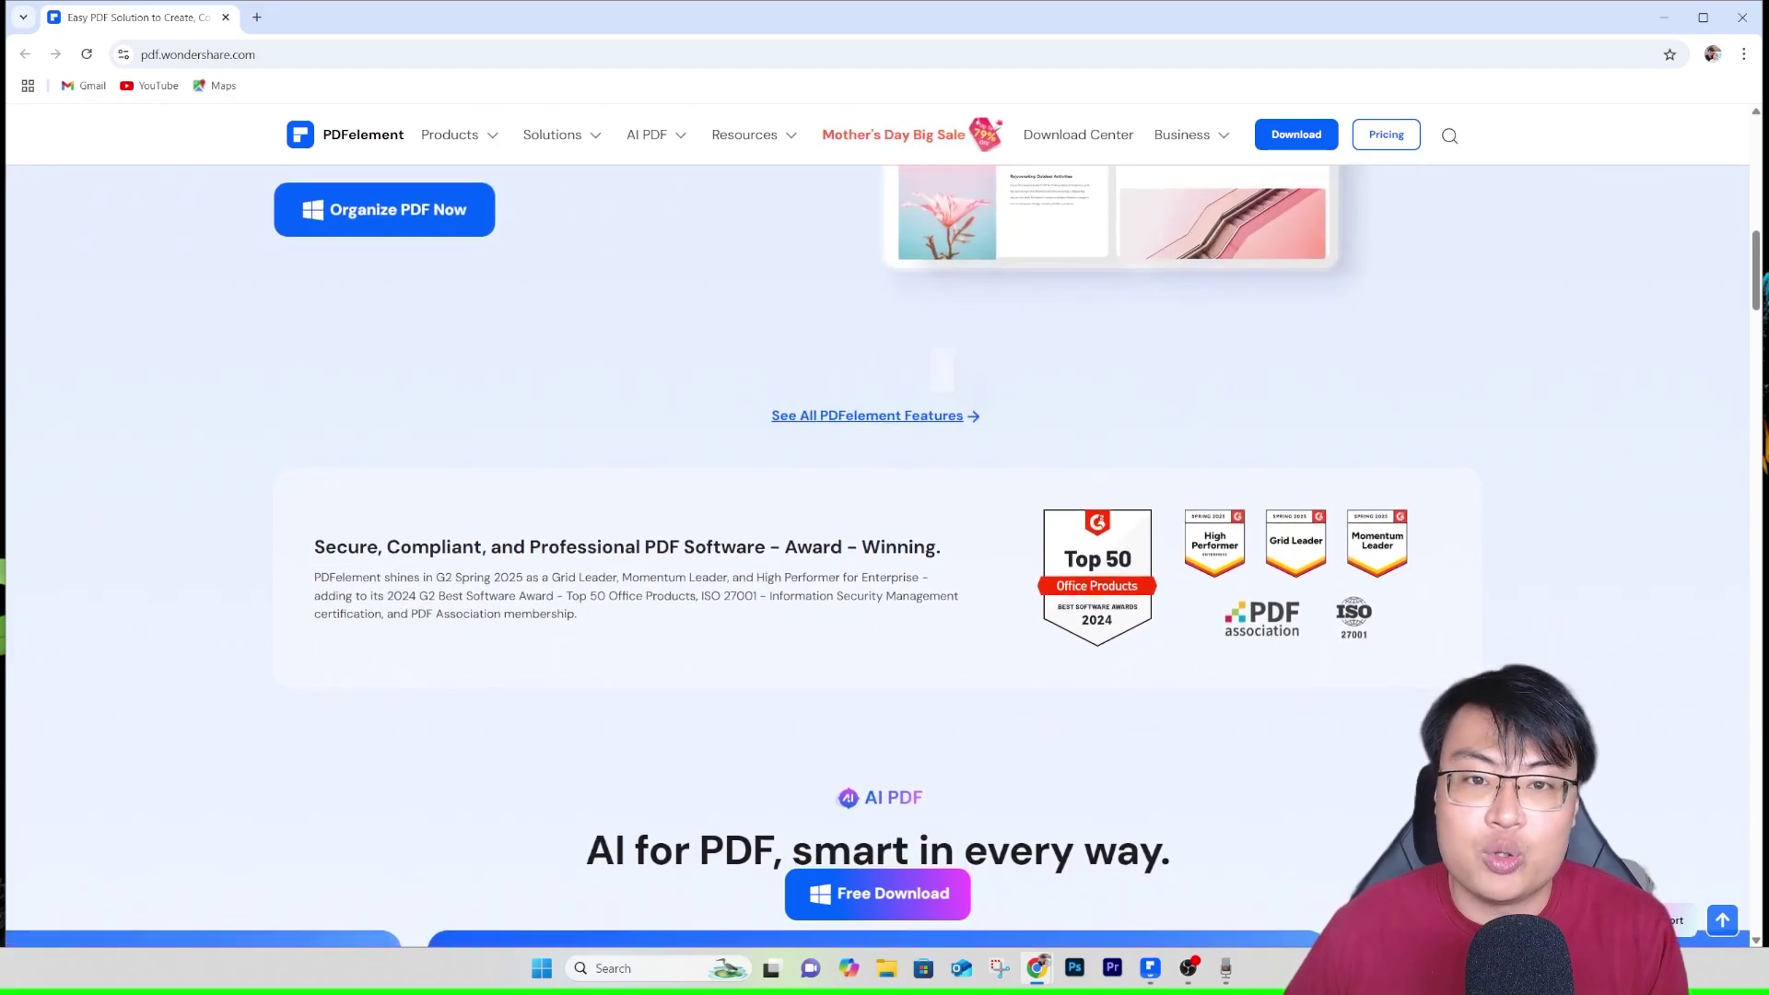
pyautogui.scroll(-2, 884, 553)
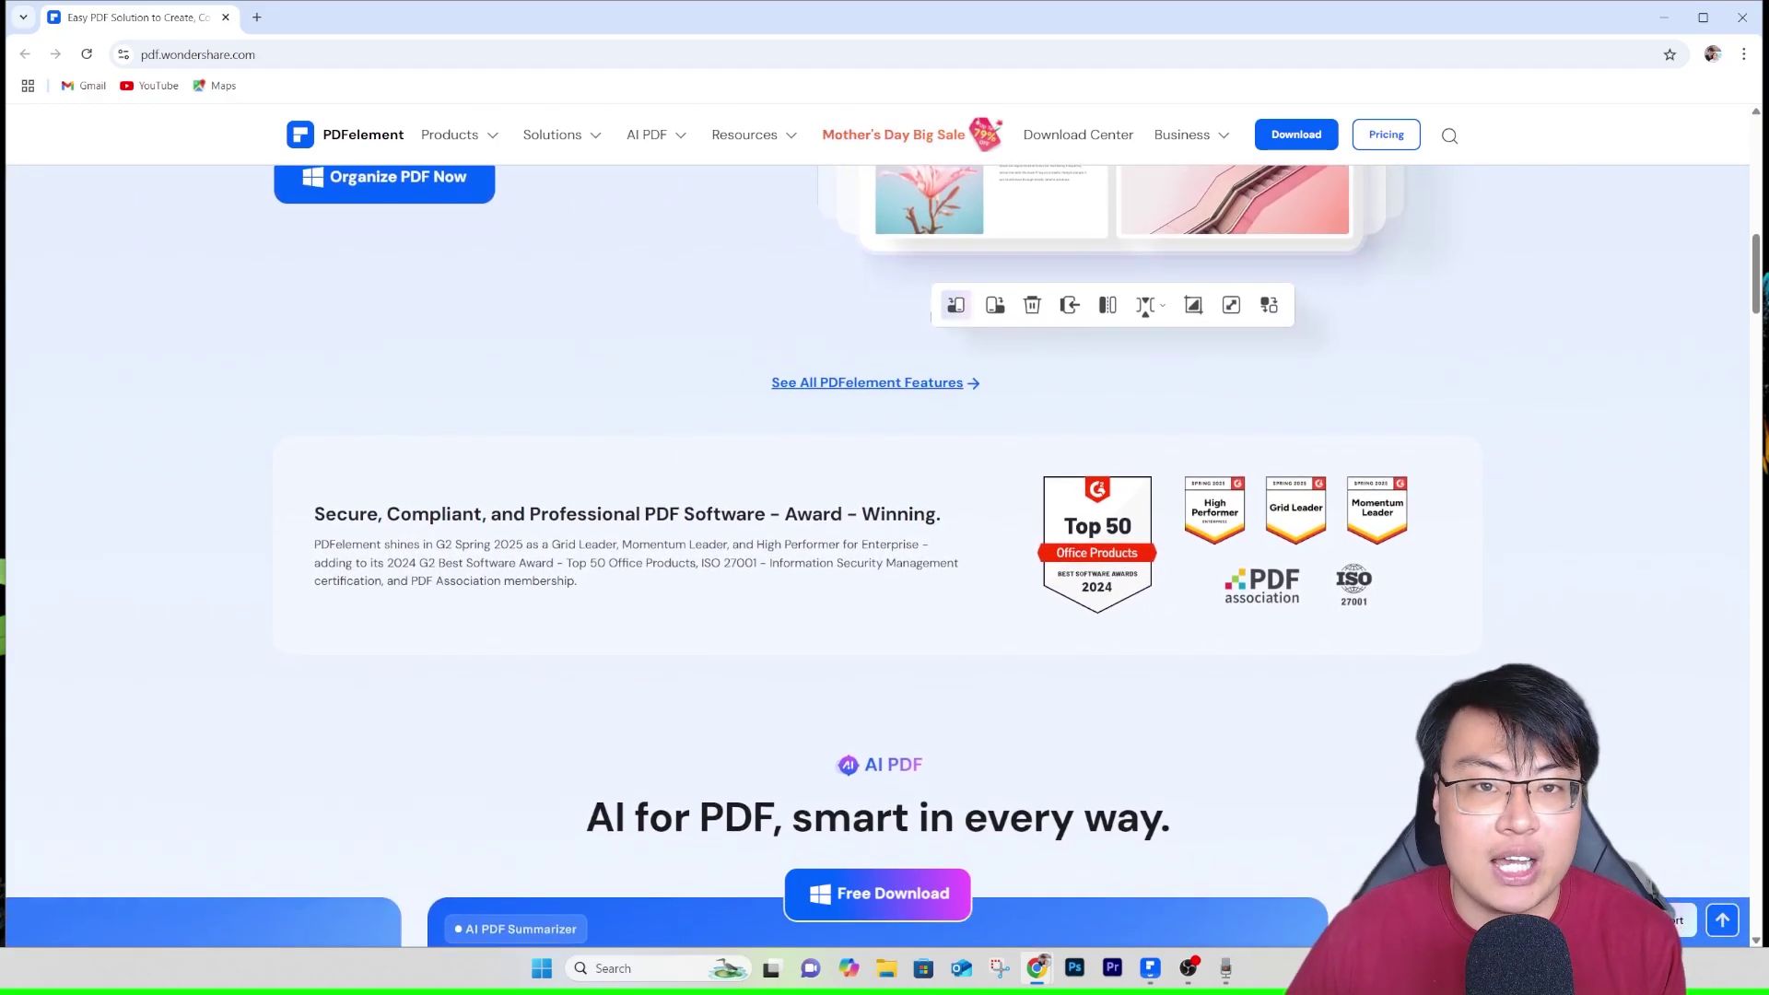
pyautogui.scroll(-2, 884, 553)
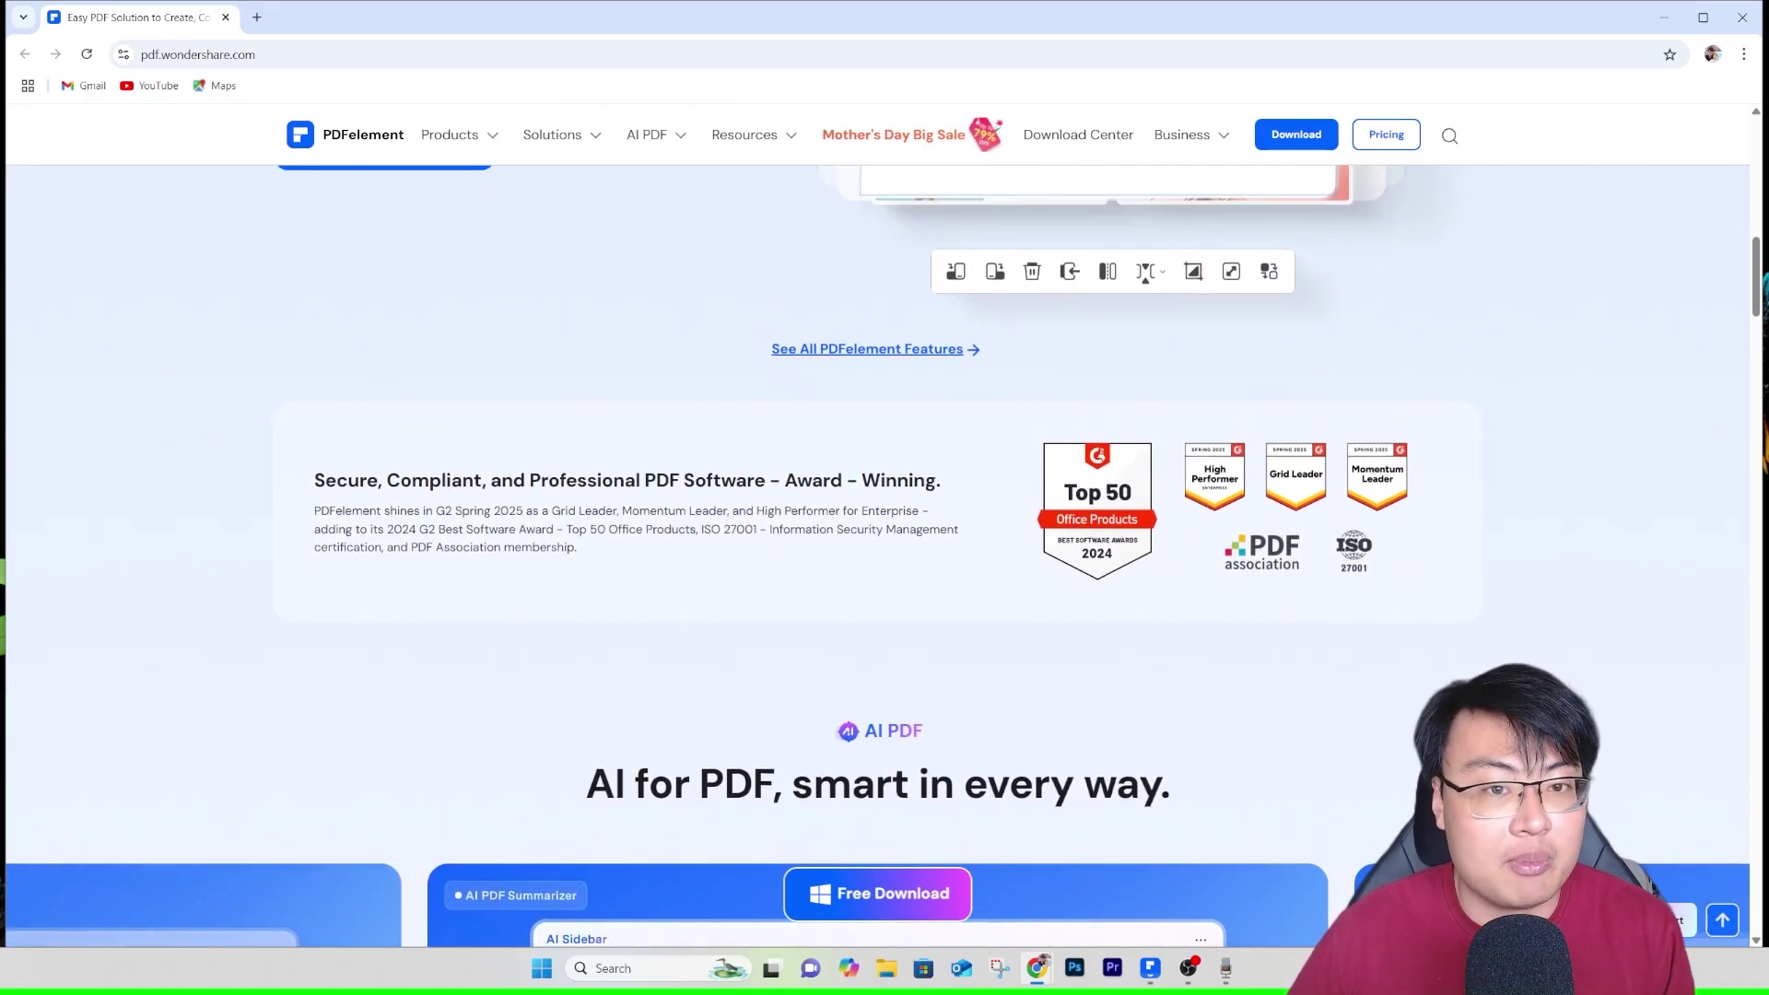
pyautogui.scroll(-2, 884, 553)
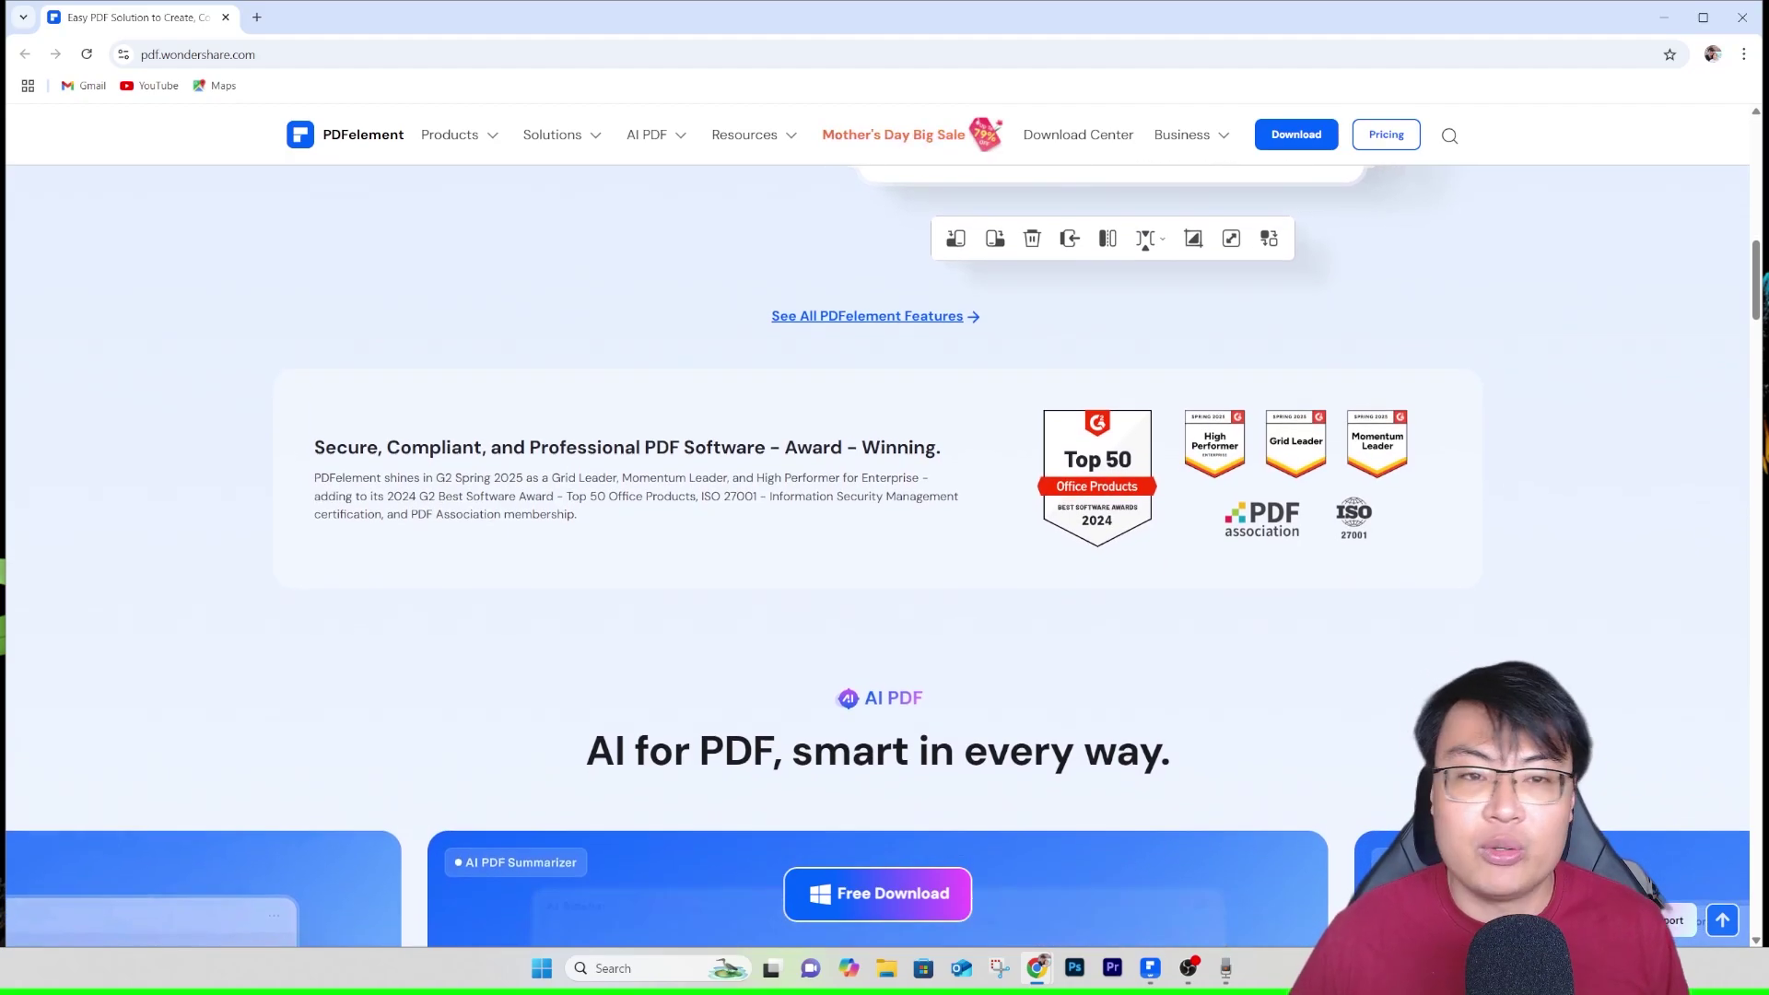
pyautogui.scroll(-2, 885, 553)
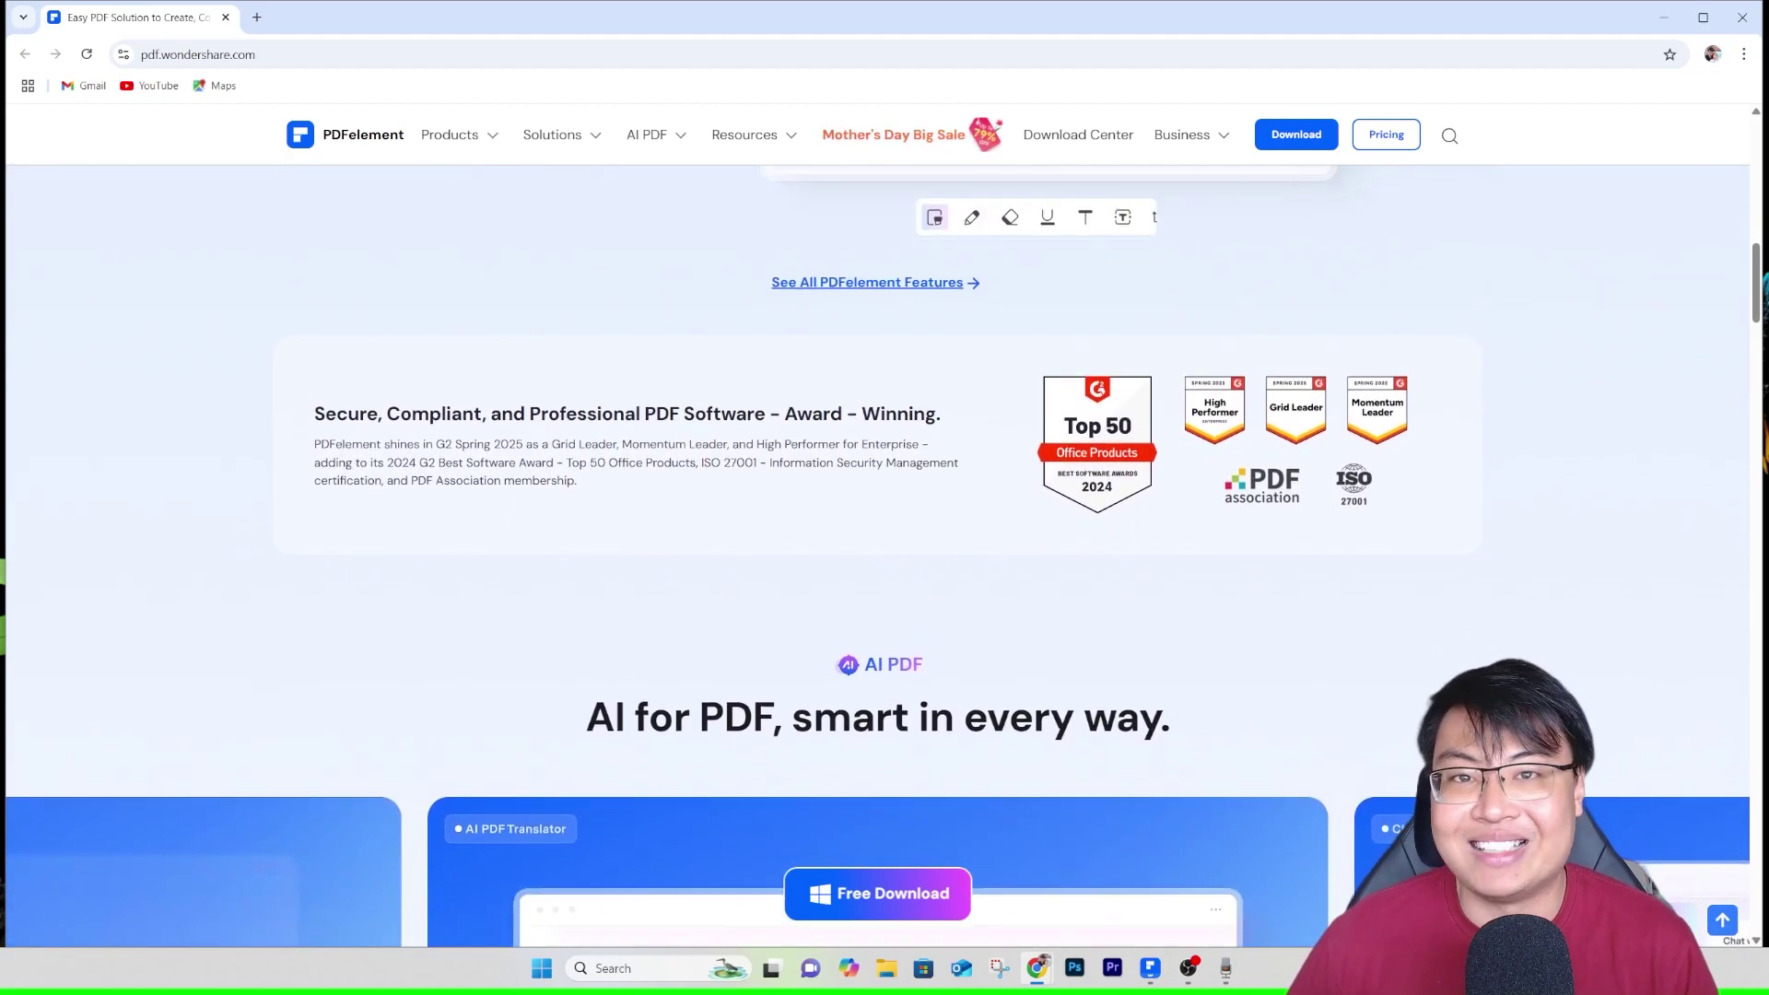
pyautogui.scroll(-1, 884, 553)
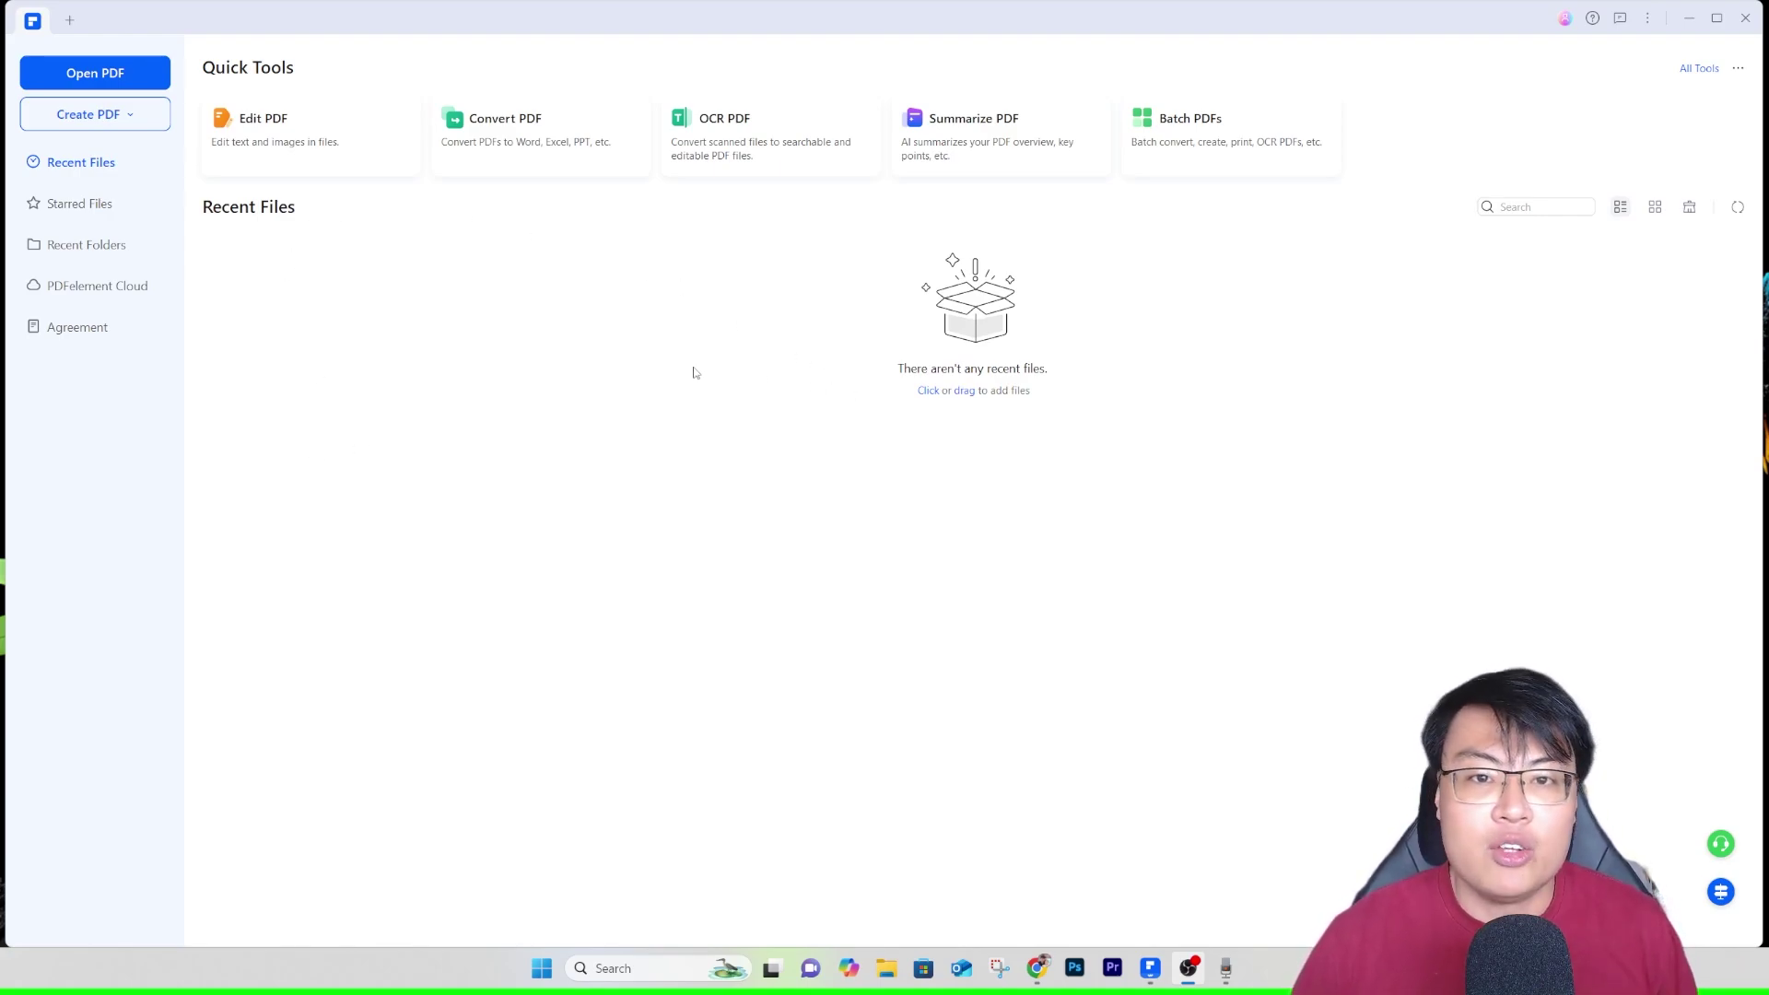
# Open File Explorer to the Desktop's Sample PDF folder and move the window aside
pyautogui.press('super+e')
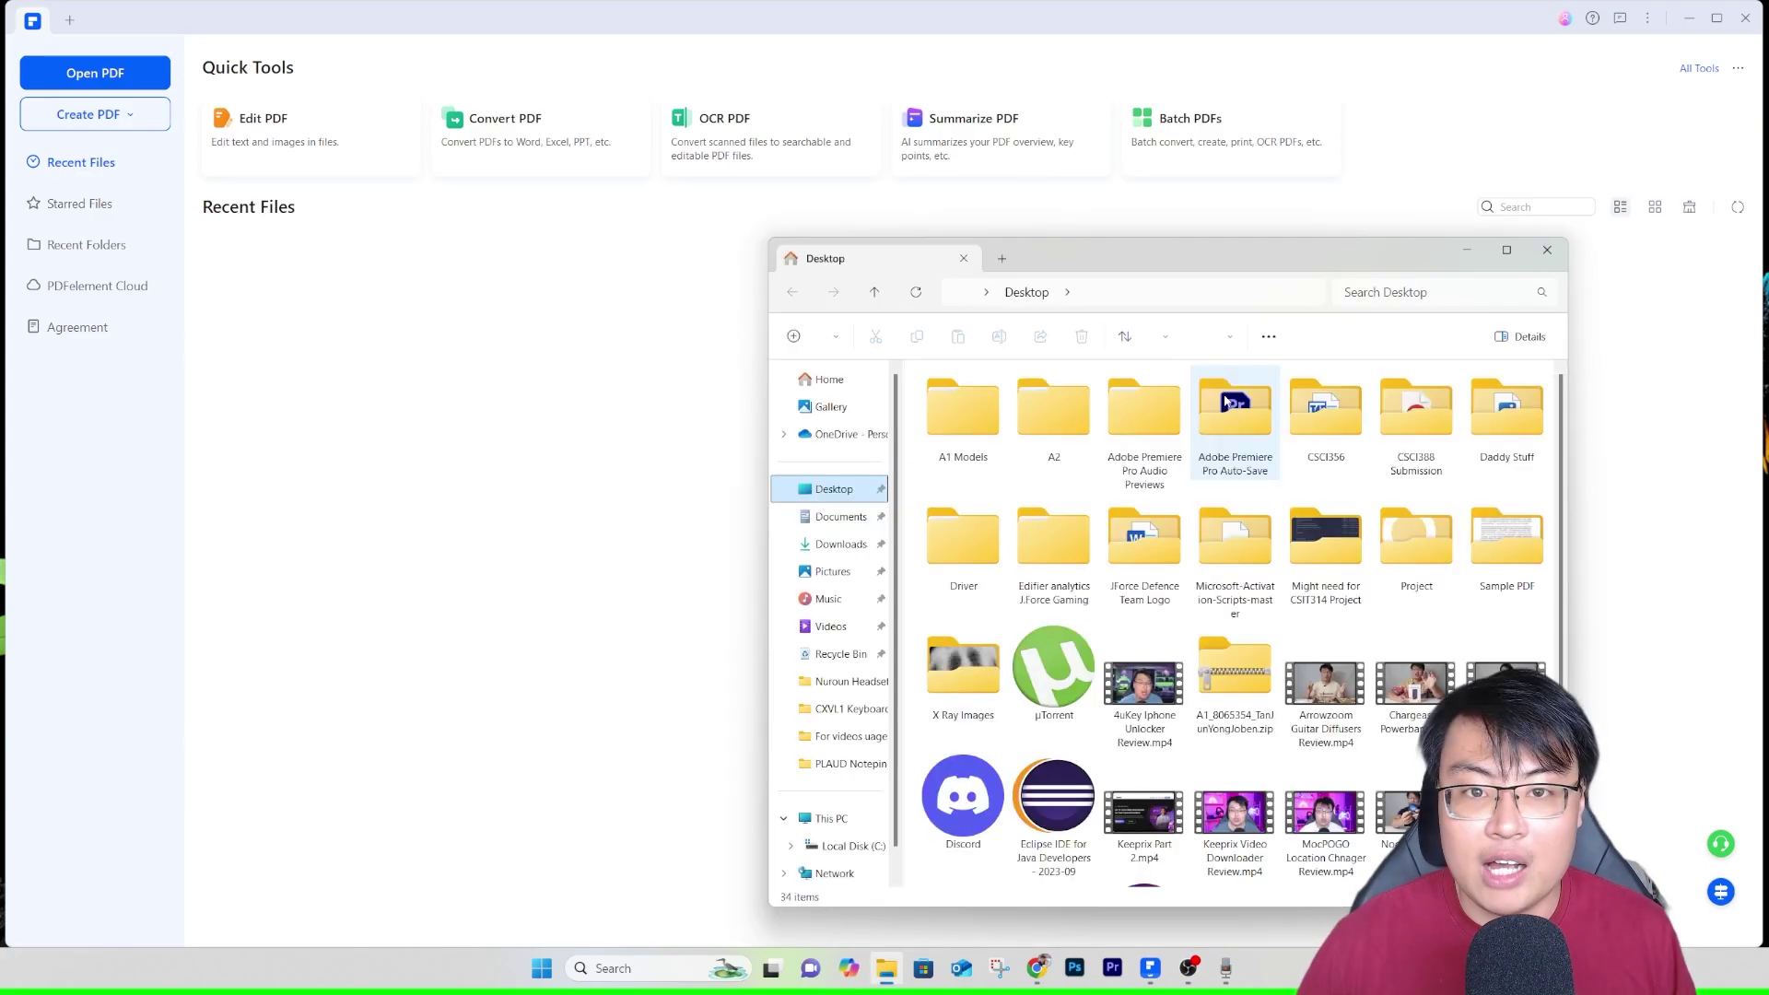
pyautogui.doubleClick(1507, 544)
pyautogui.moveTo(1332, 243); pyautogui.dragTo(632, 343)
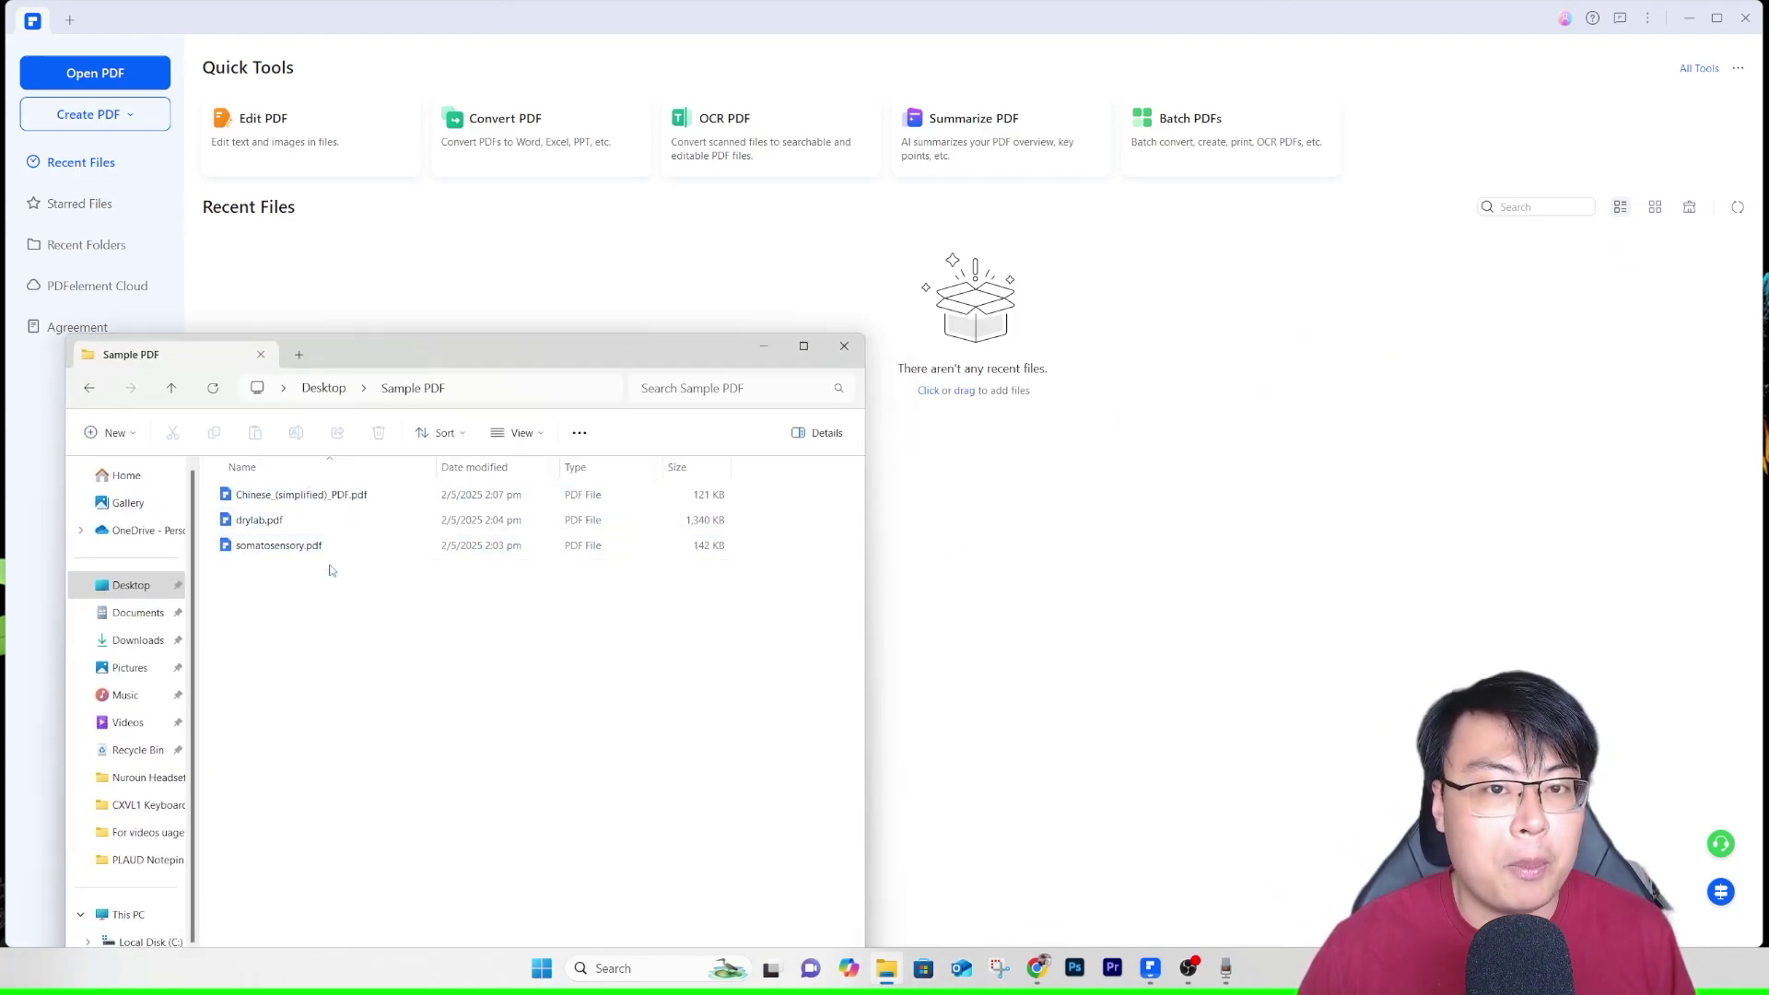
# Drag somatosensory.pdf from Explorer onto PDFelement to open it
pyautogui.click(307, 549)
pyautogui.moveTo(1055, 465); pyautogui.dragTo(1184, 442)
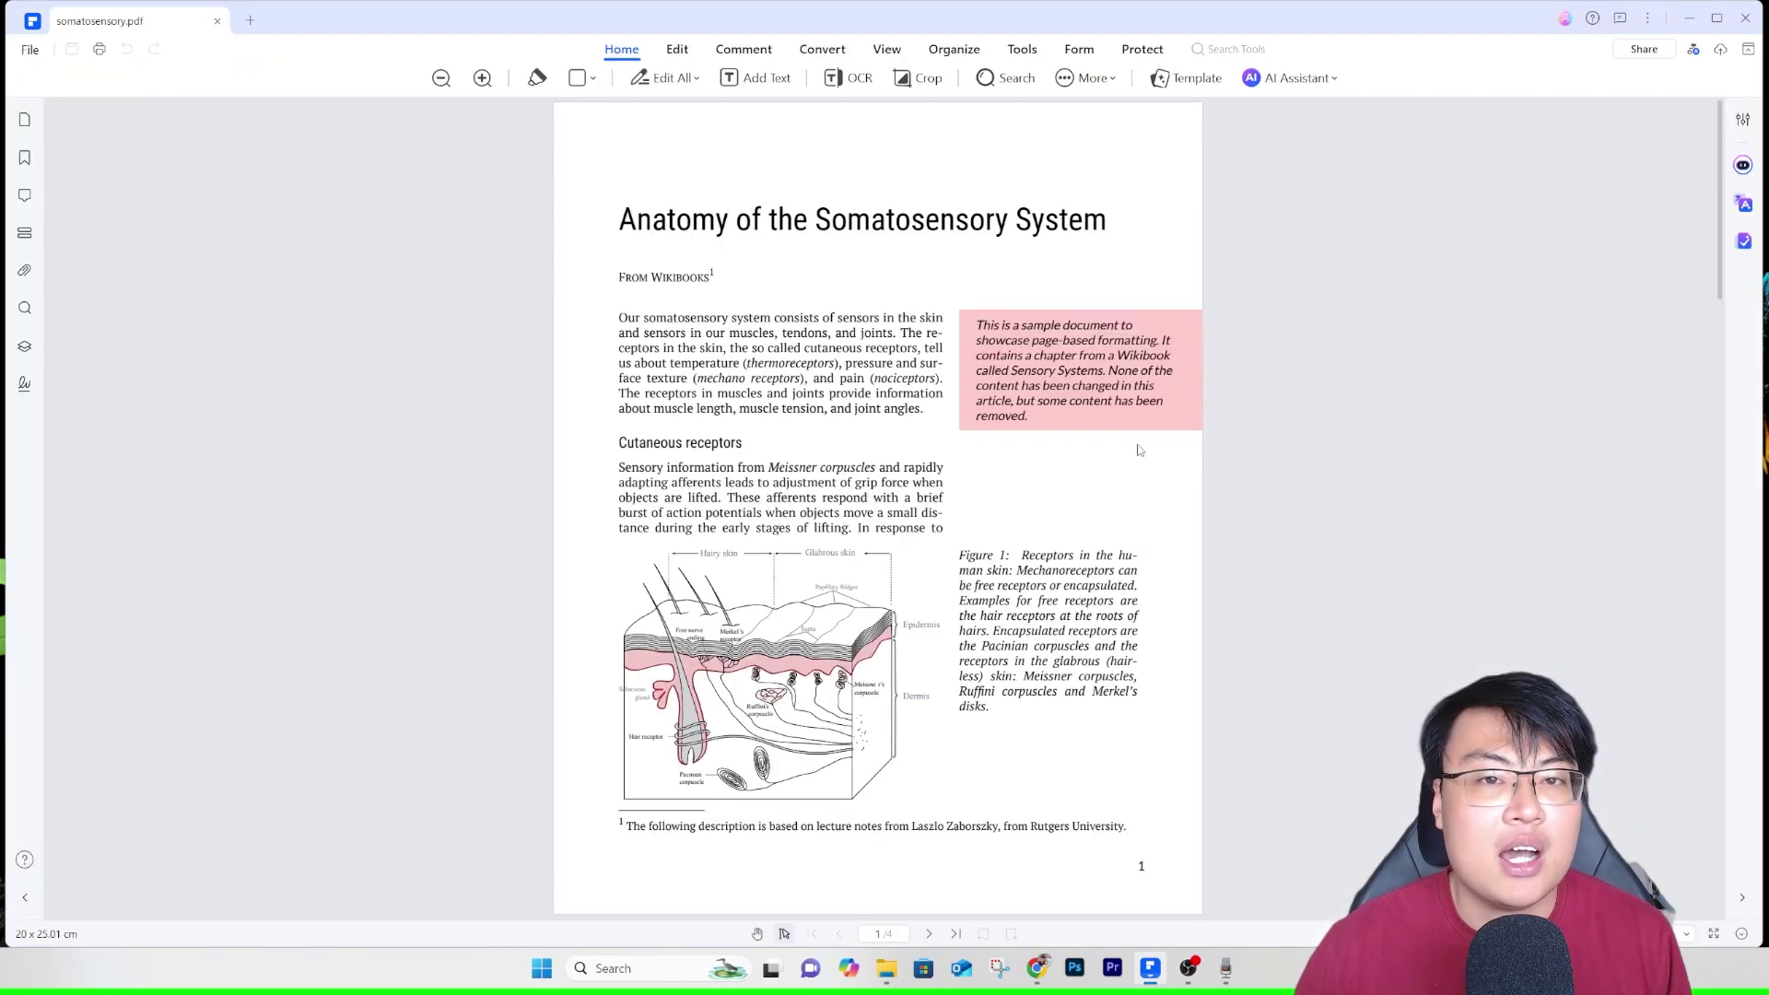
pyautogui.scroll(-3, 1146, 429)
pyautogui.scroll(3, 1146, 429)
# Bring the Sample PDF folder window back to the front from the taskbar
pyautogui.moveTo(1036, 969)
pyautogui.click(891, 971)
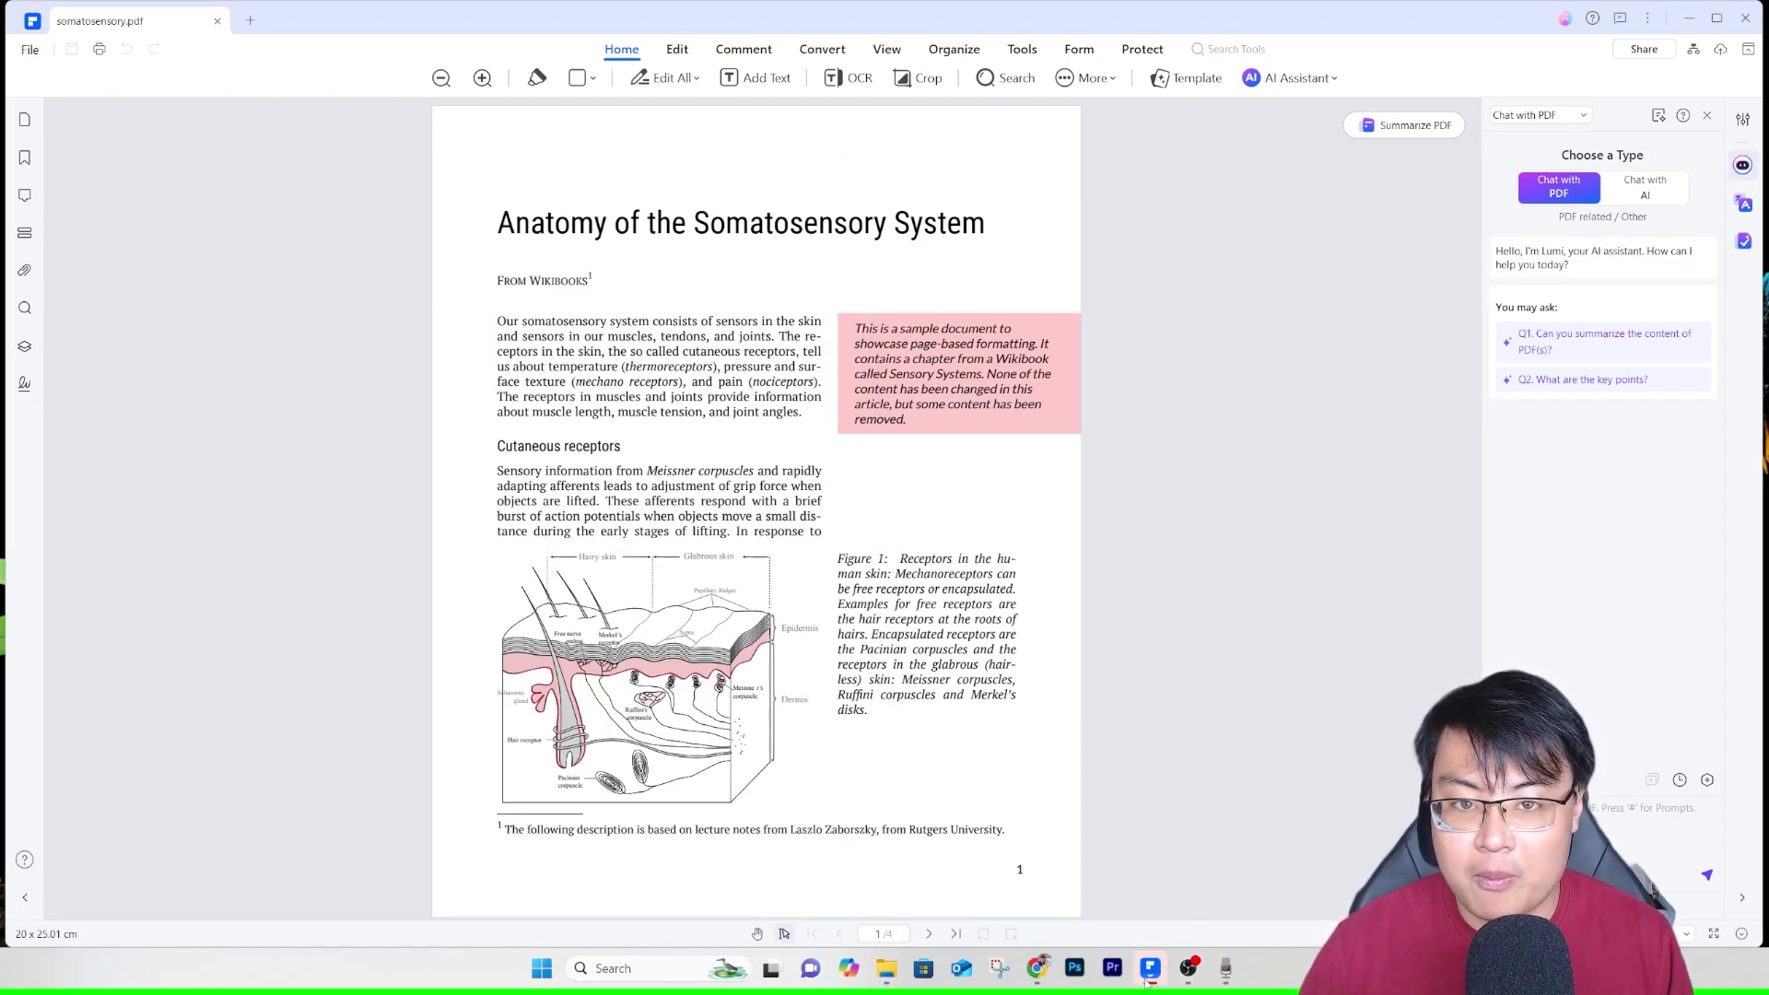
pyautogui.click(886, 968)
pyautogui.rightClick(312, 551)
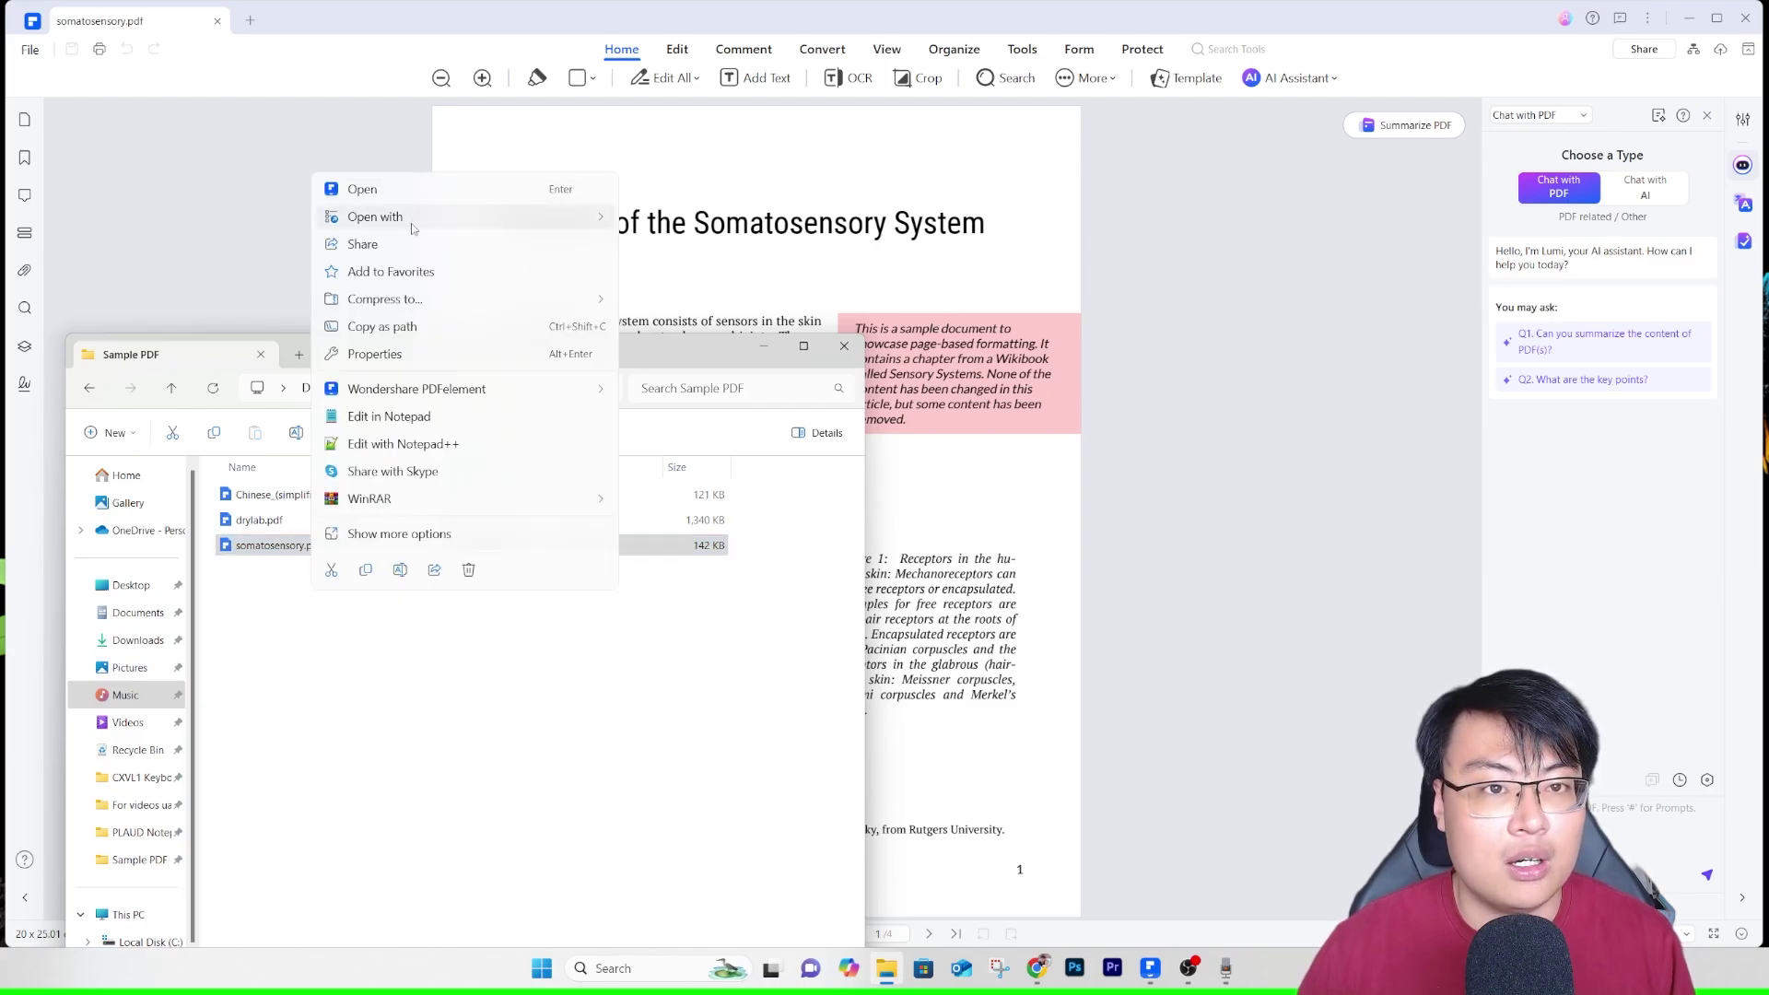
pyautogui.moveTo(551, 227)
pyautogui.click(665, 247)
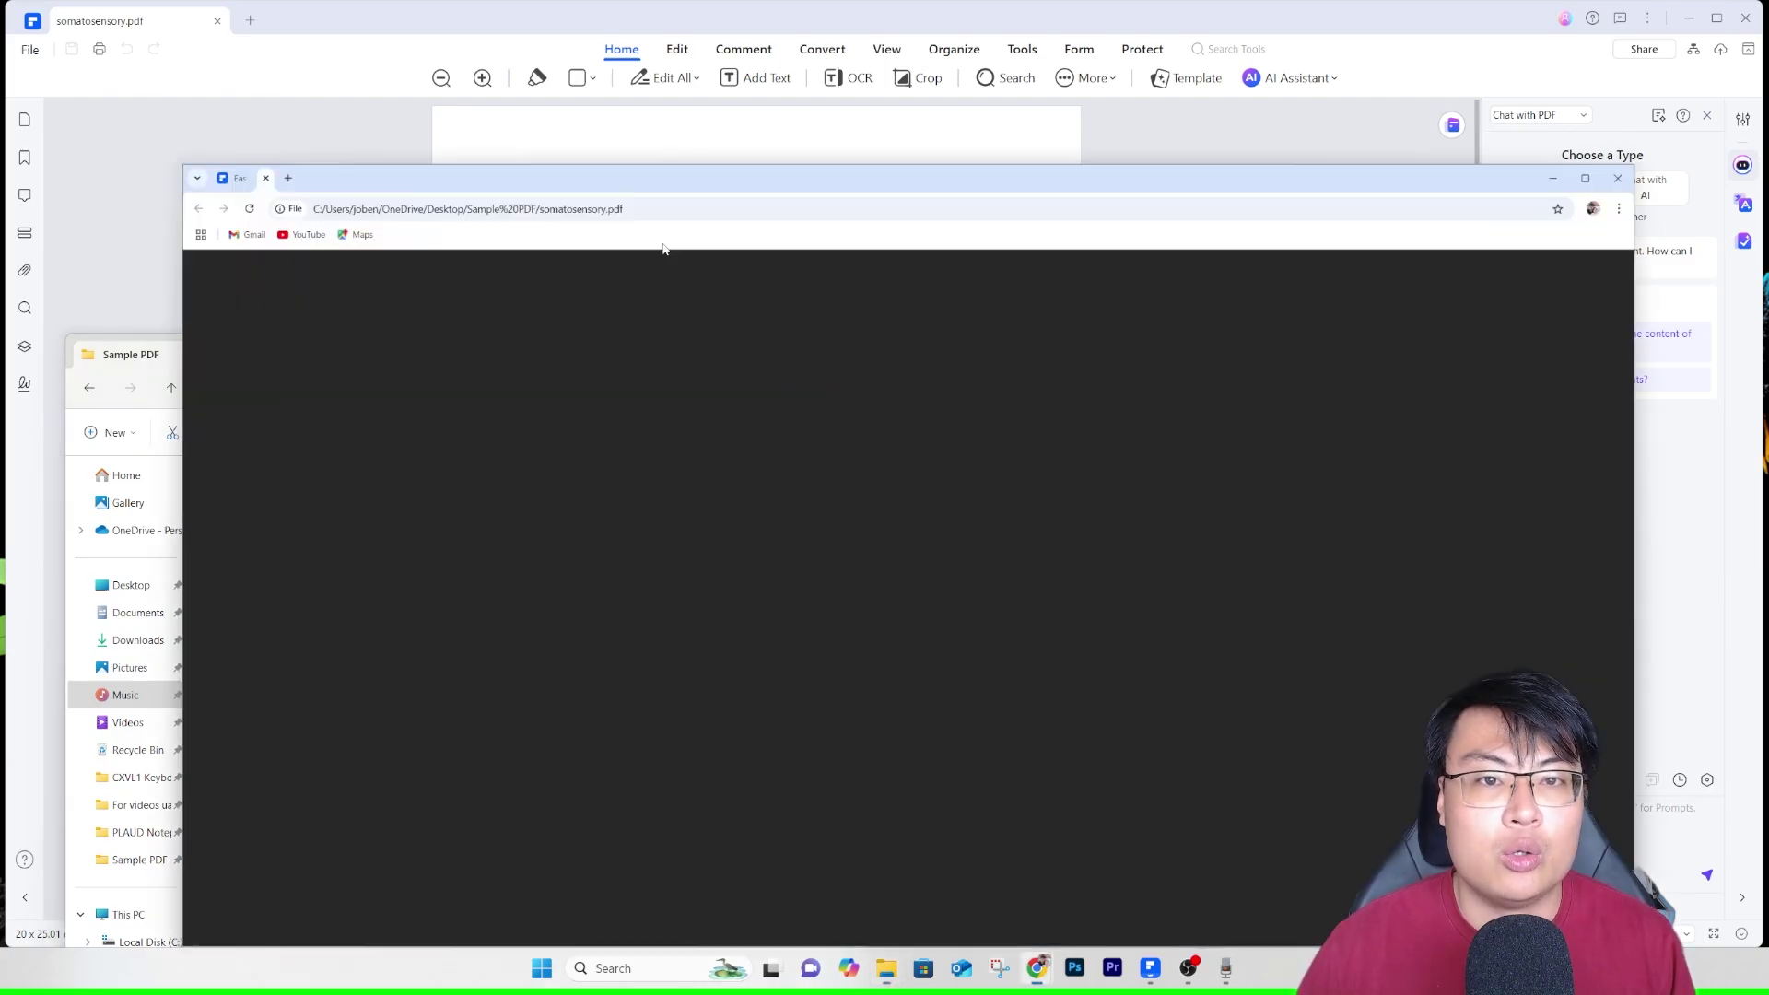
pyautogui.scroll(-15, 621, 351)
pyautogui.scroll(-5, 621, 351)
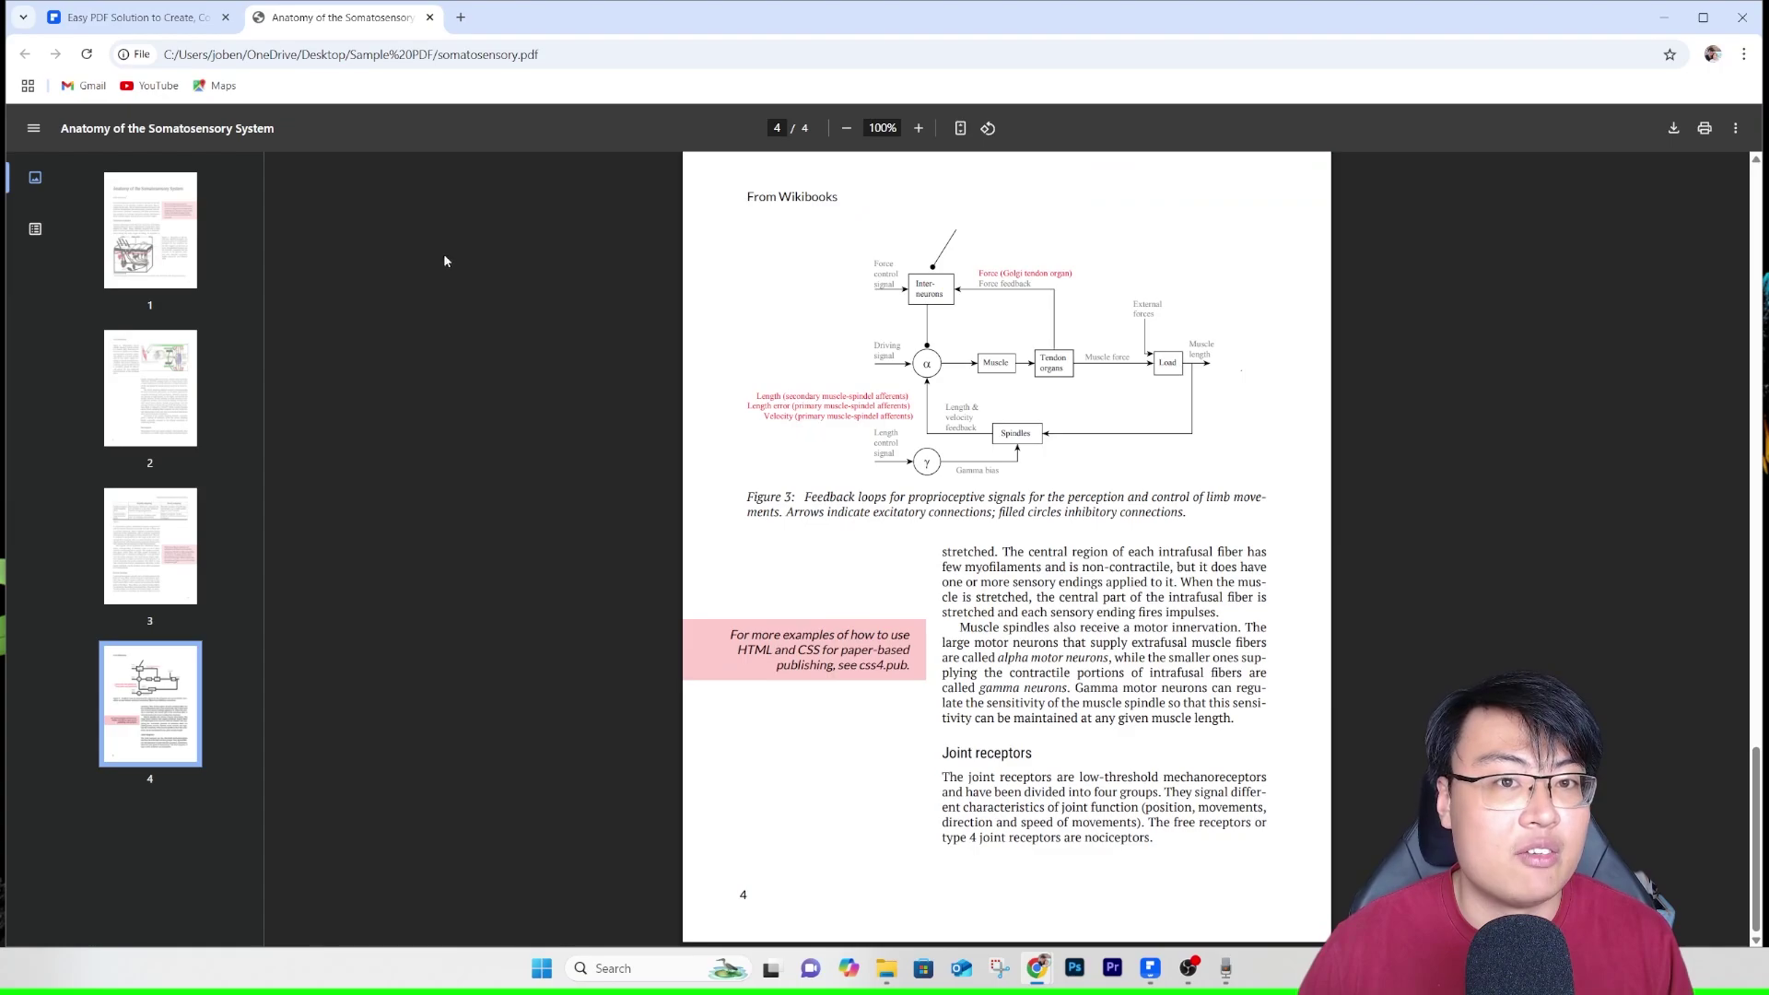
pyautogui.scroll(10, 883, 433)
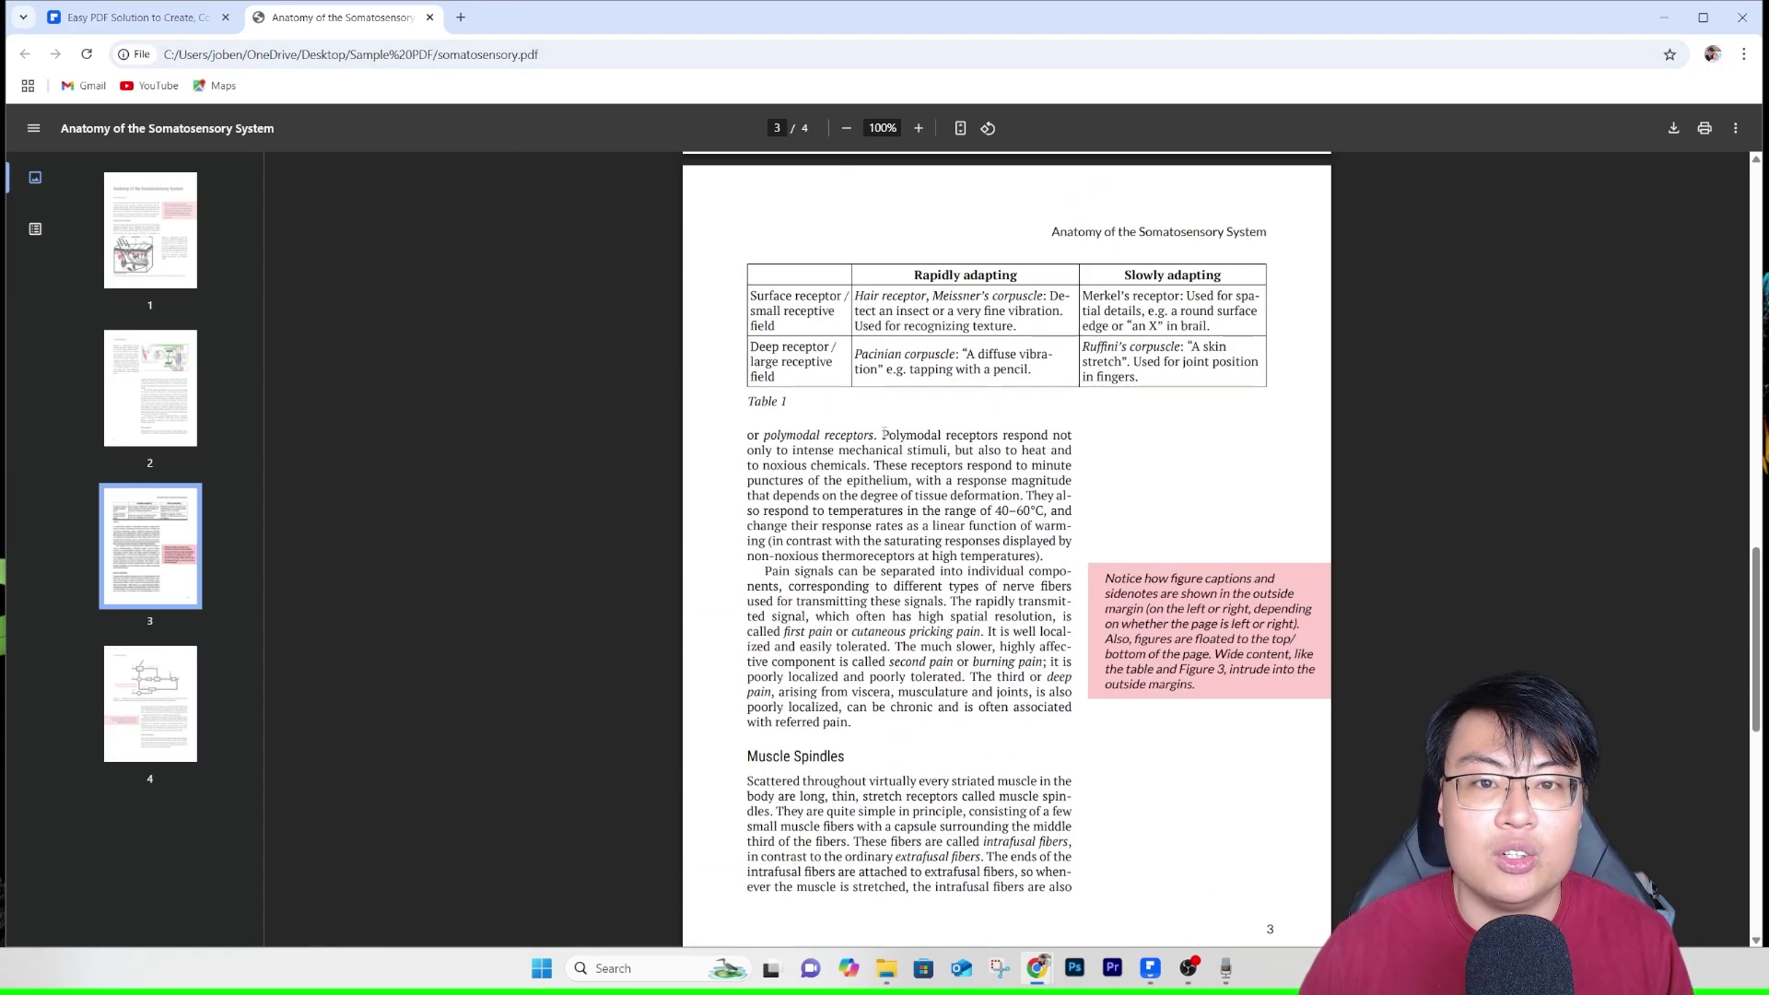
pyautogui.moveTo(845, 465); pyautogui.dragTo(921, 516)
pyautogui.click(922, 516)
pyautogui.scroll(10, 1059, 386)
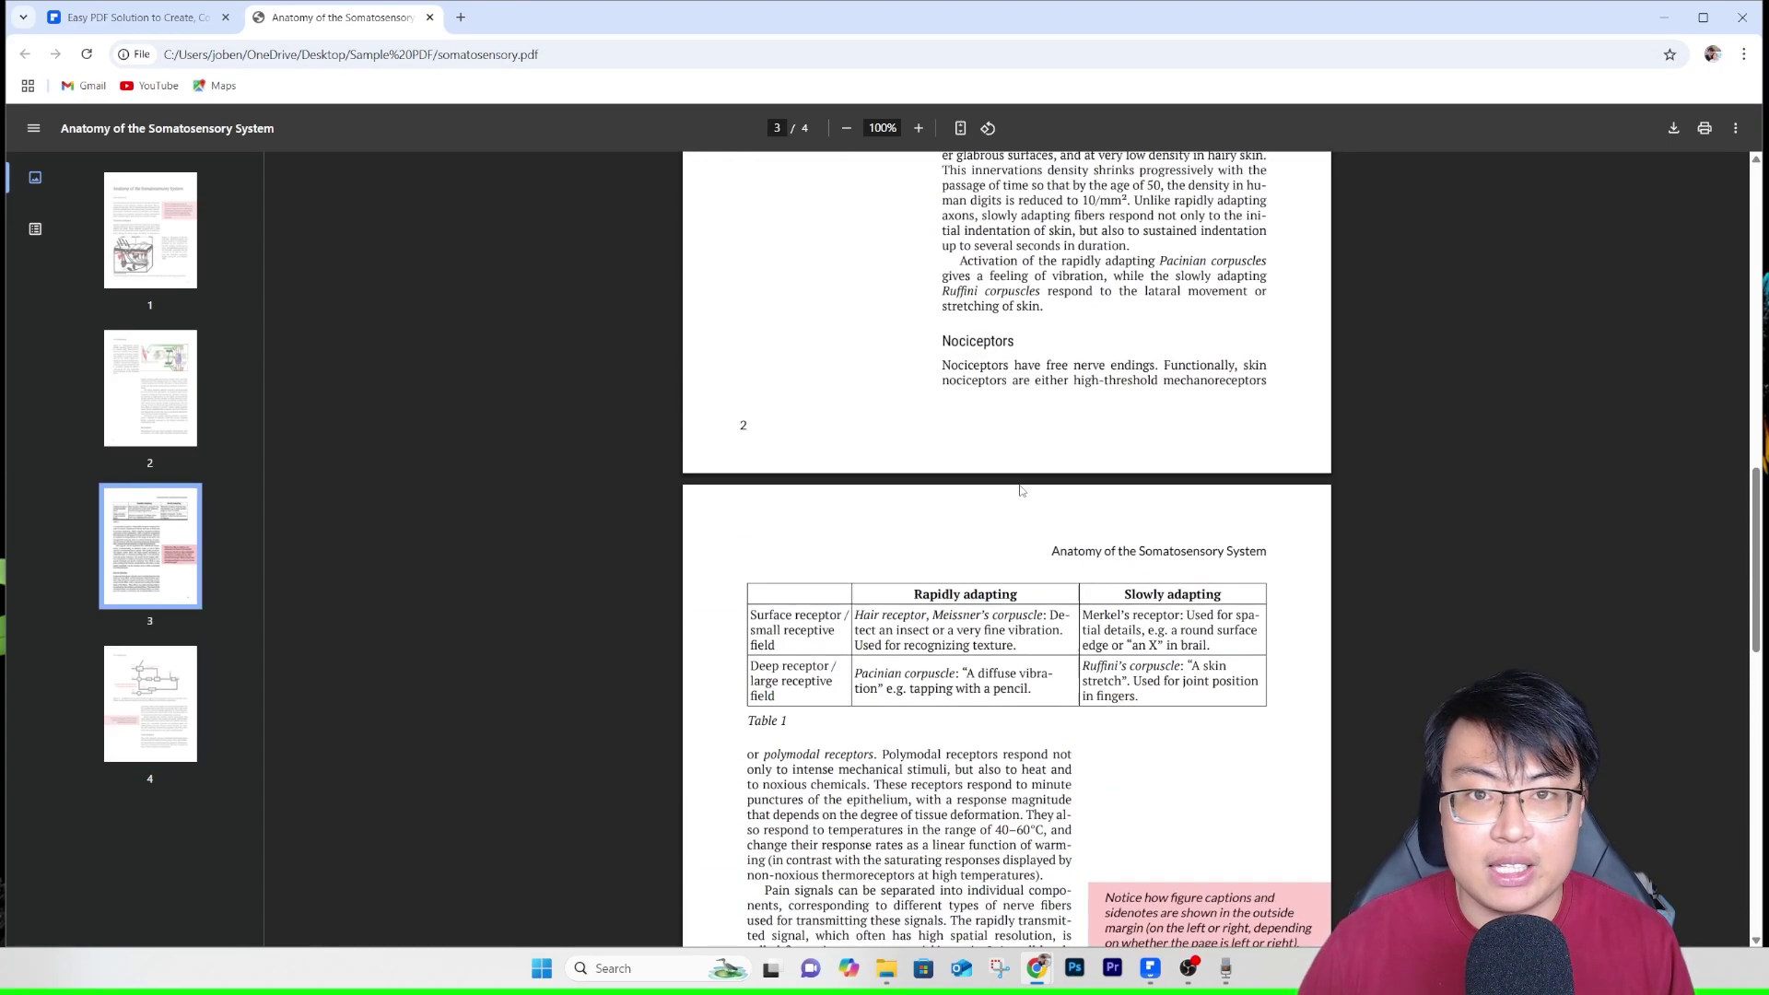
pyautogui.scroll(6, 1060, 385)
pyautogui.scroll(-20, 1014, 396)
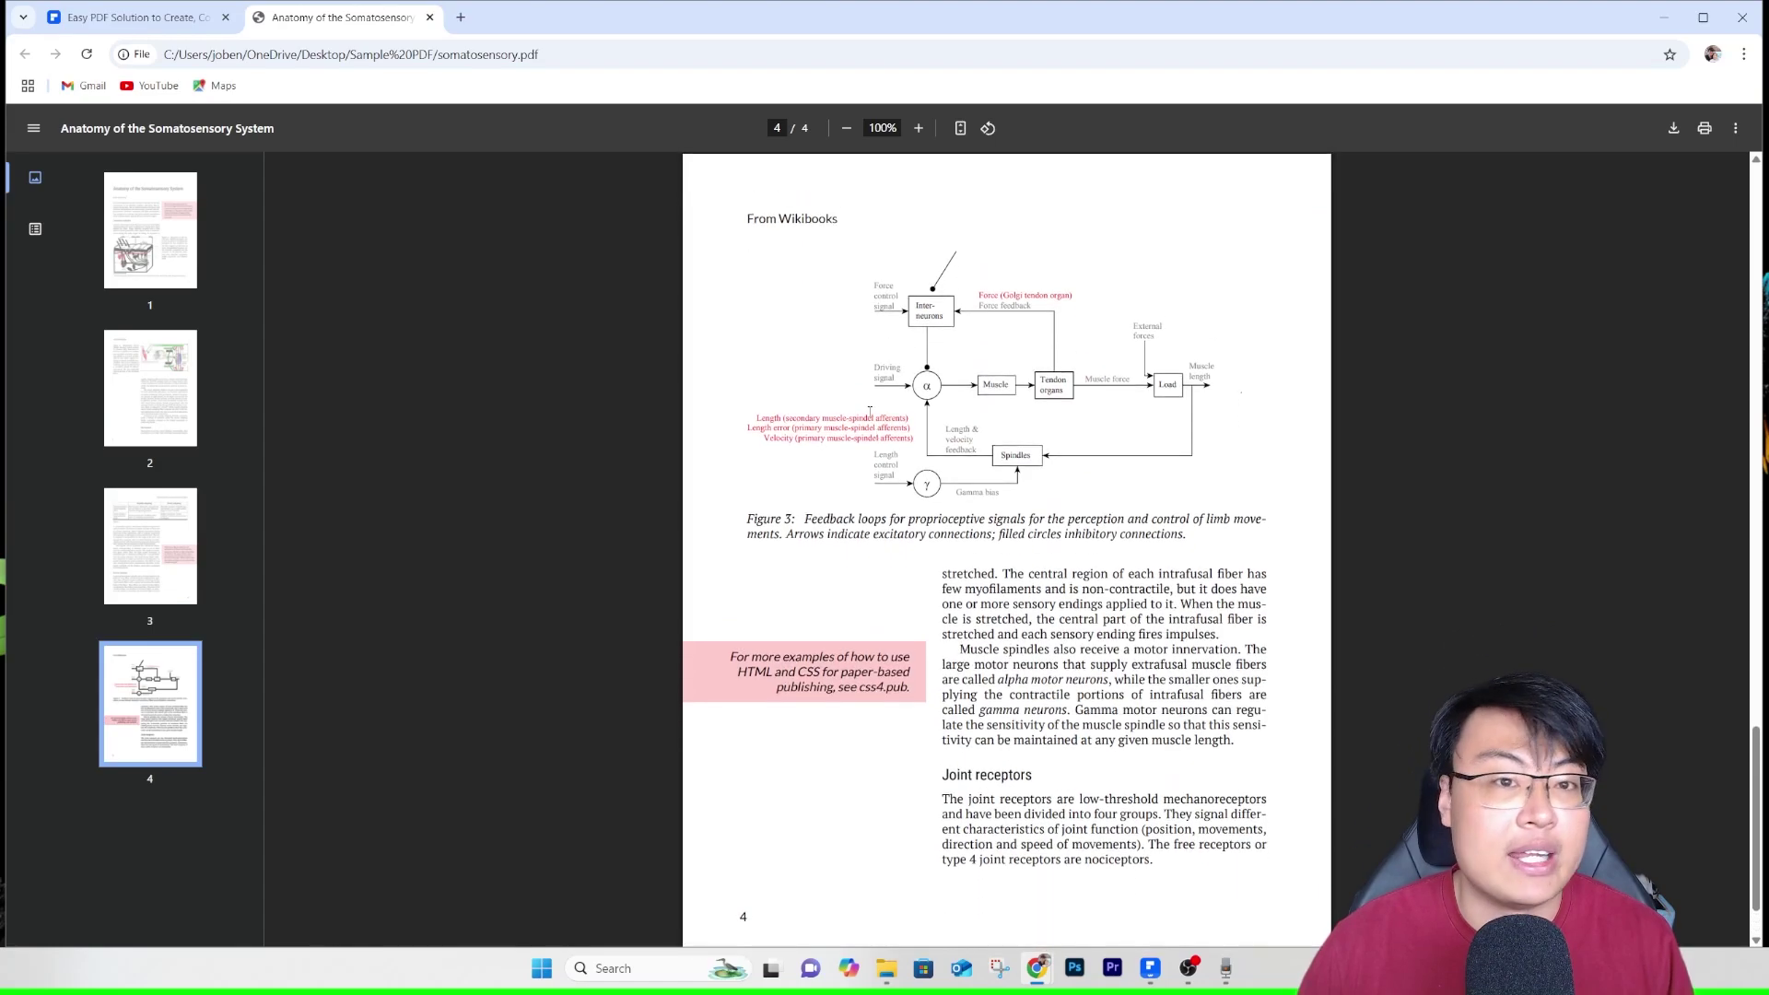
pyautogui.scroll(8, 907, 425)
pyautogui.scroll(3, 907, 426)
pyautogui.scroll(15, 926, 408)
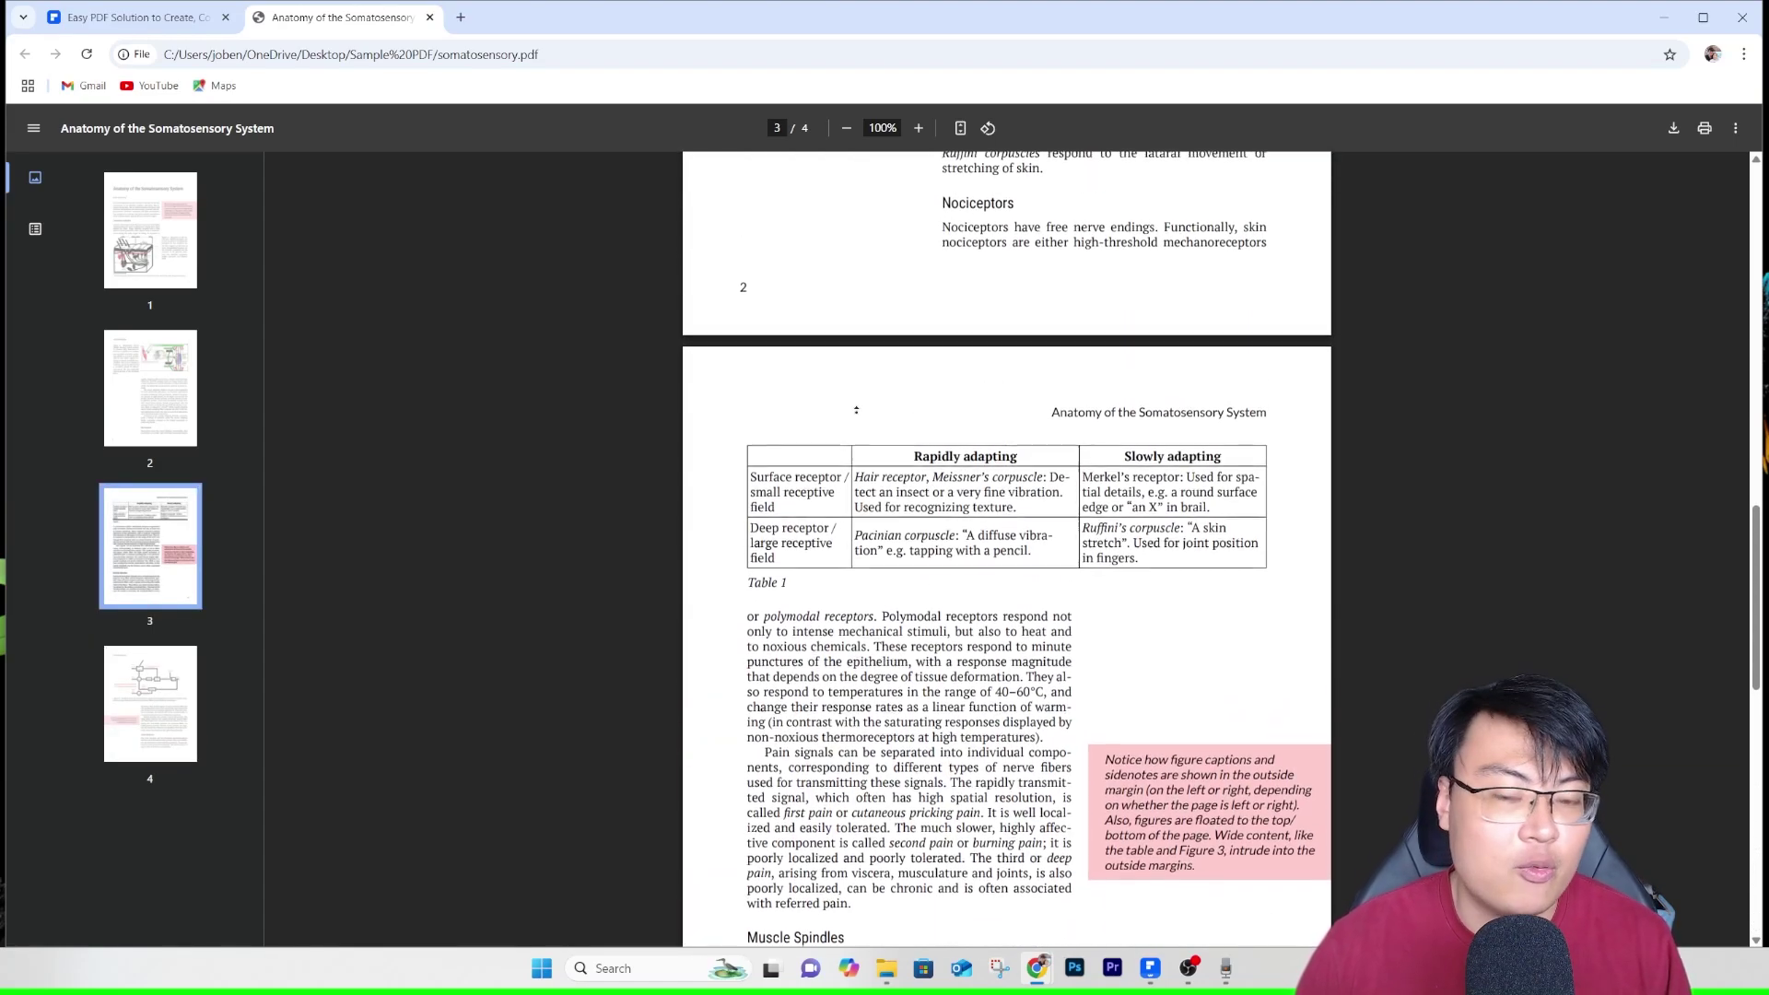
pyautogui.click(429, 18)
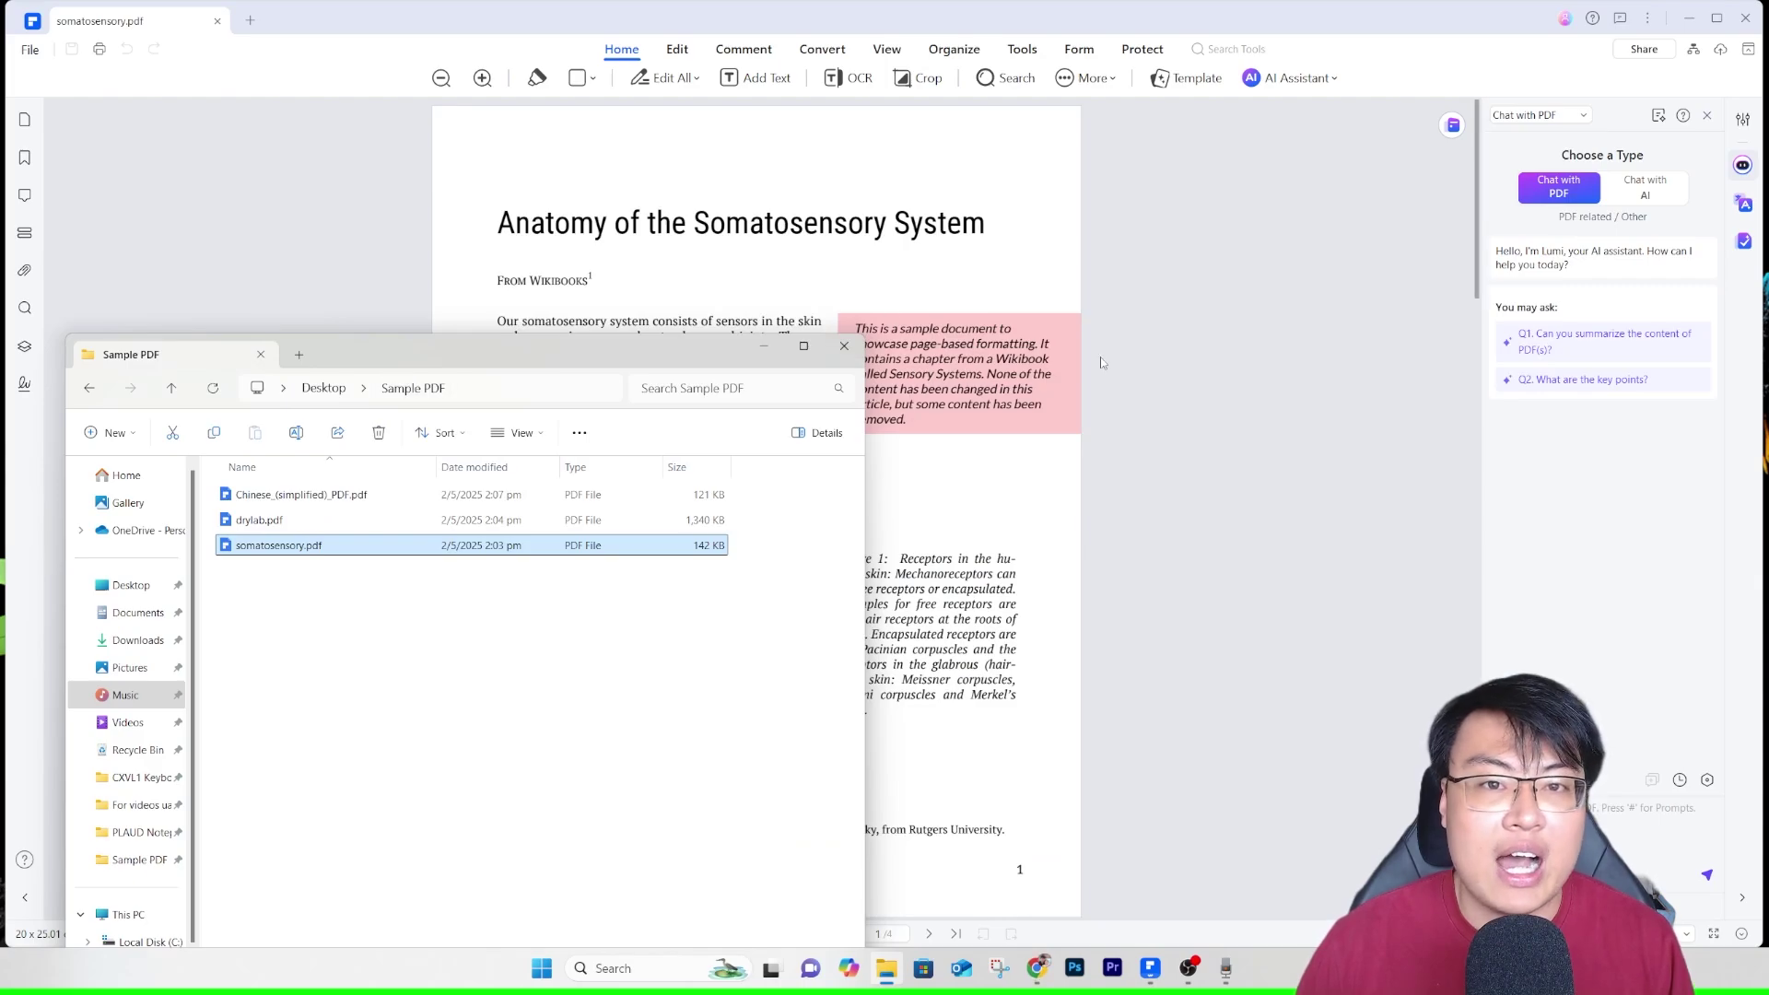
pyautogui.click(1014, 371)
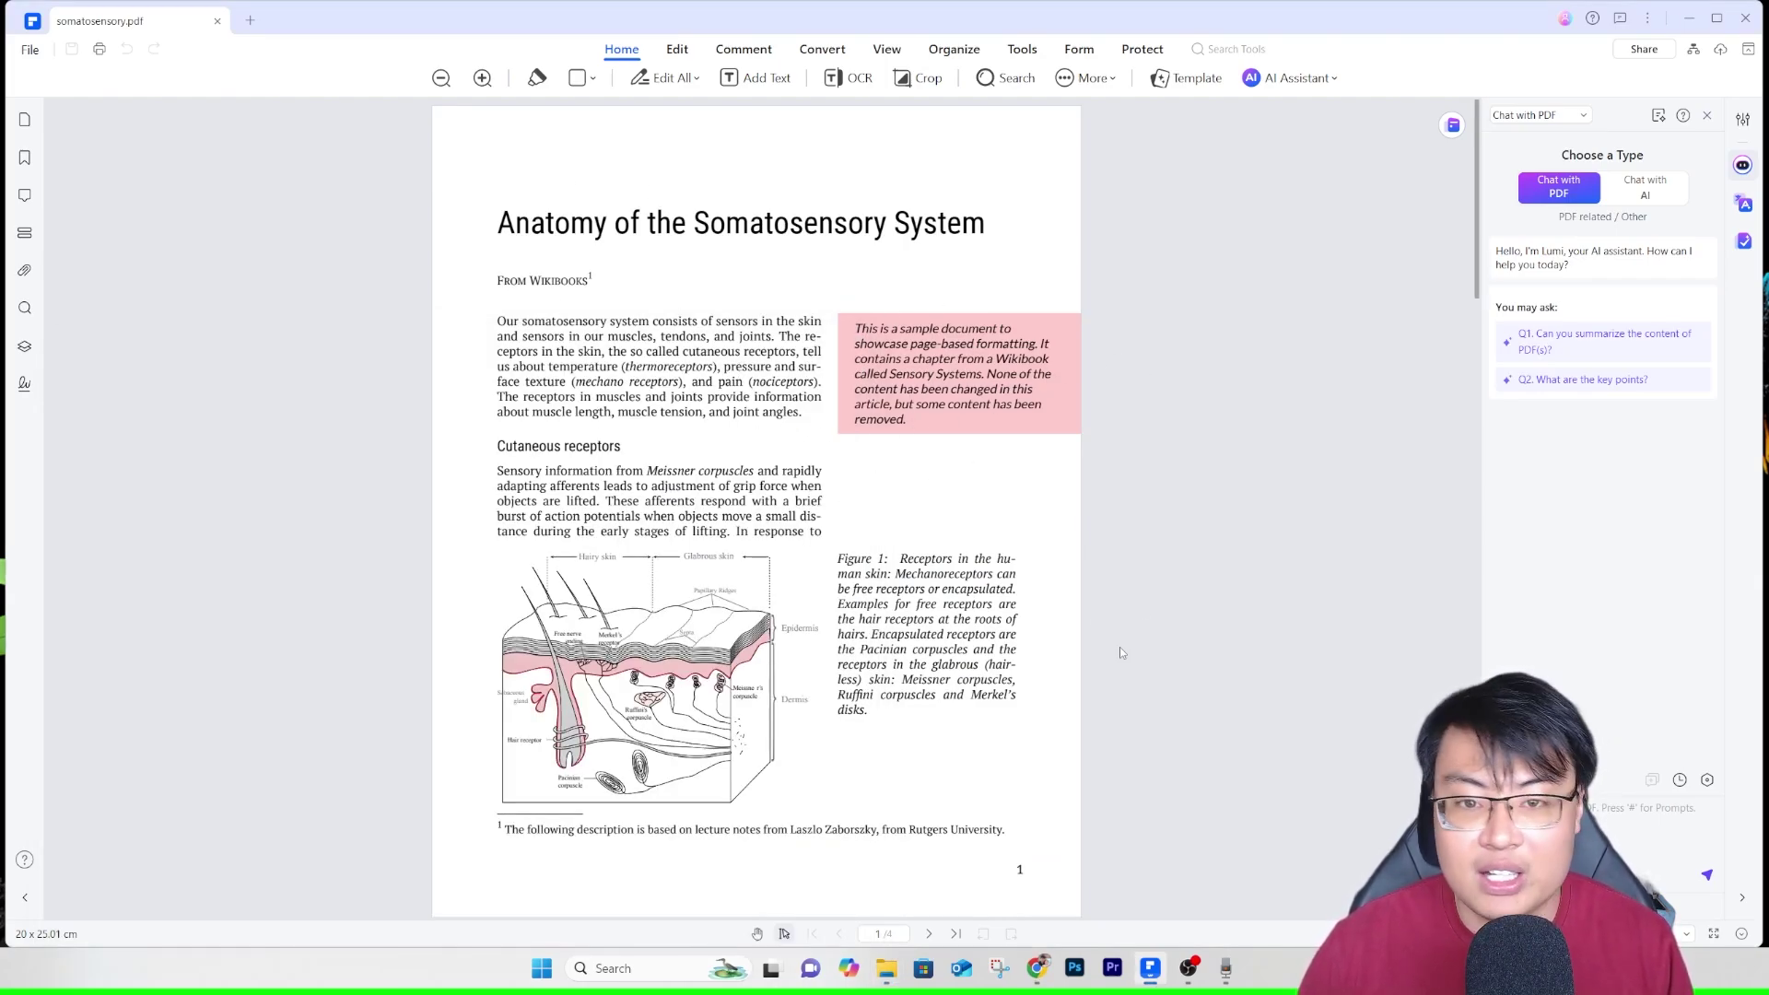
# Turn on Edit All and type 'awewdqw' into the word thermoreceptors
pyautogui.click(670, 87)
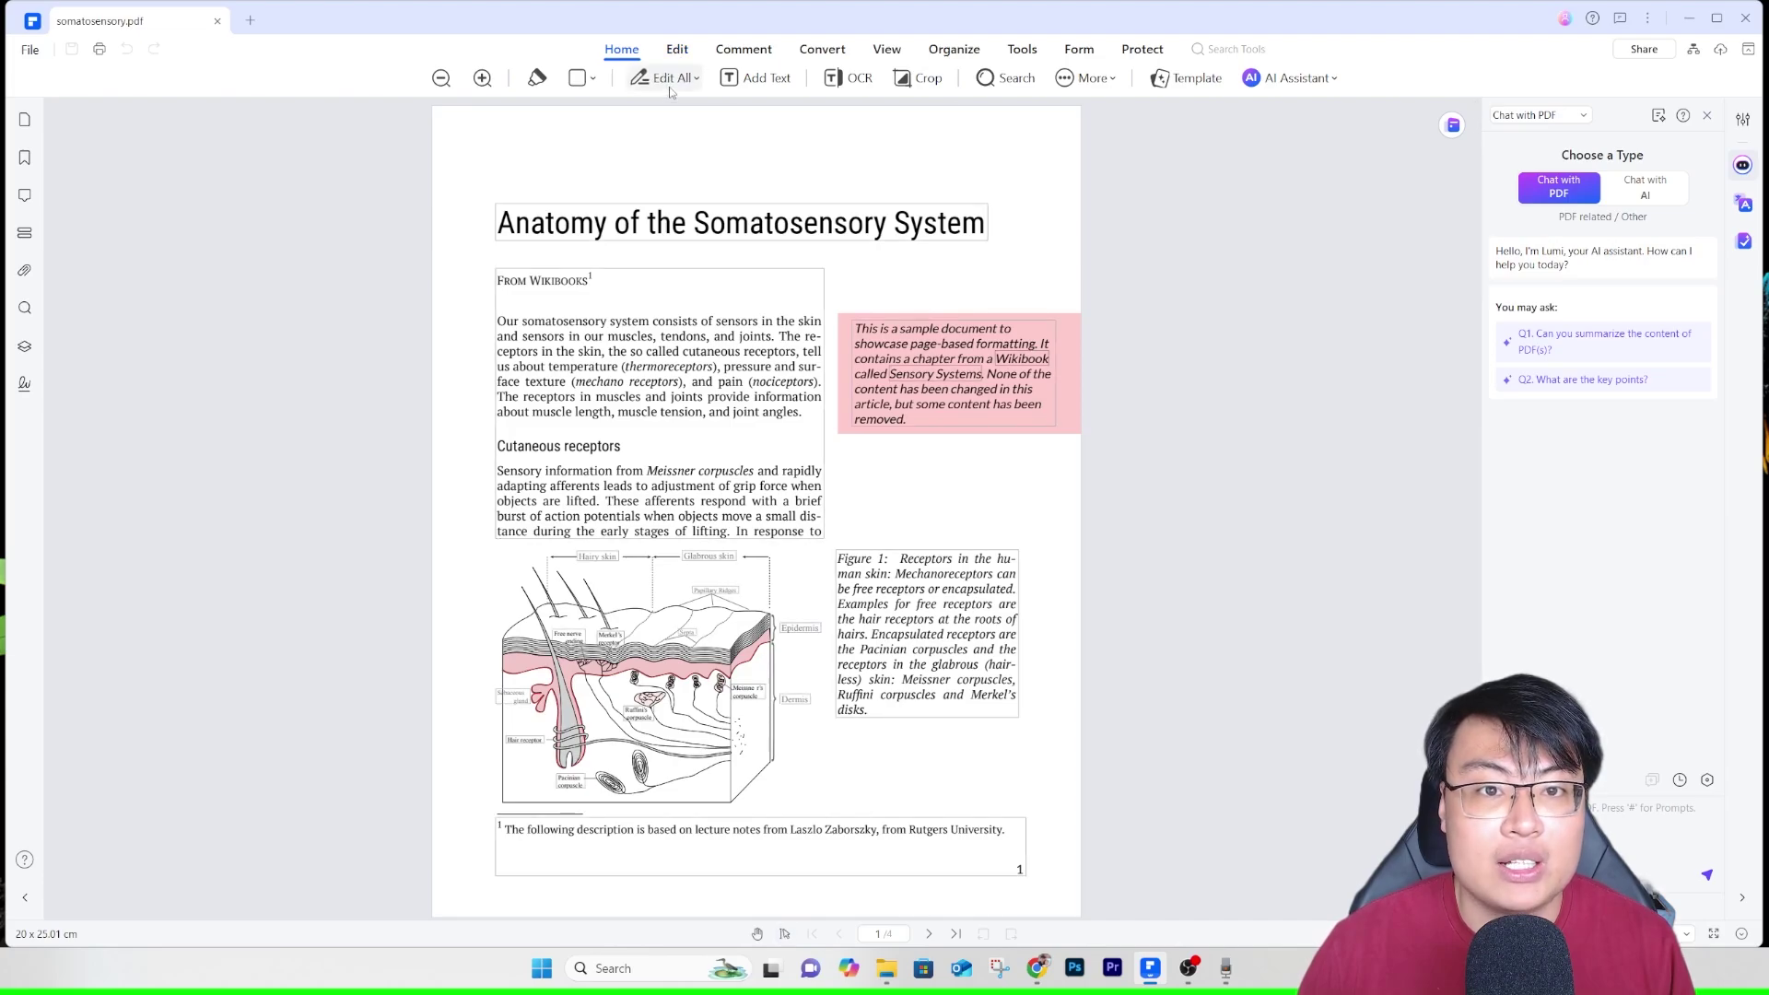
pyautogui.scroll(-20, 767, 813)
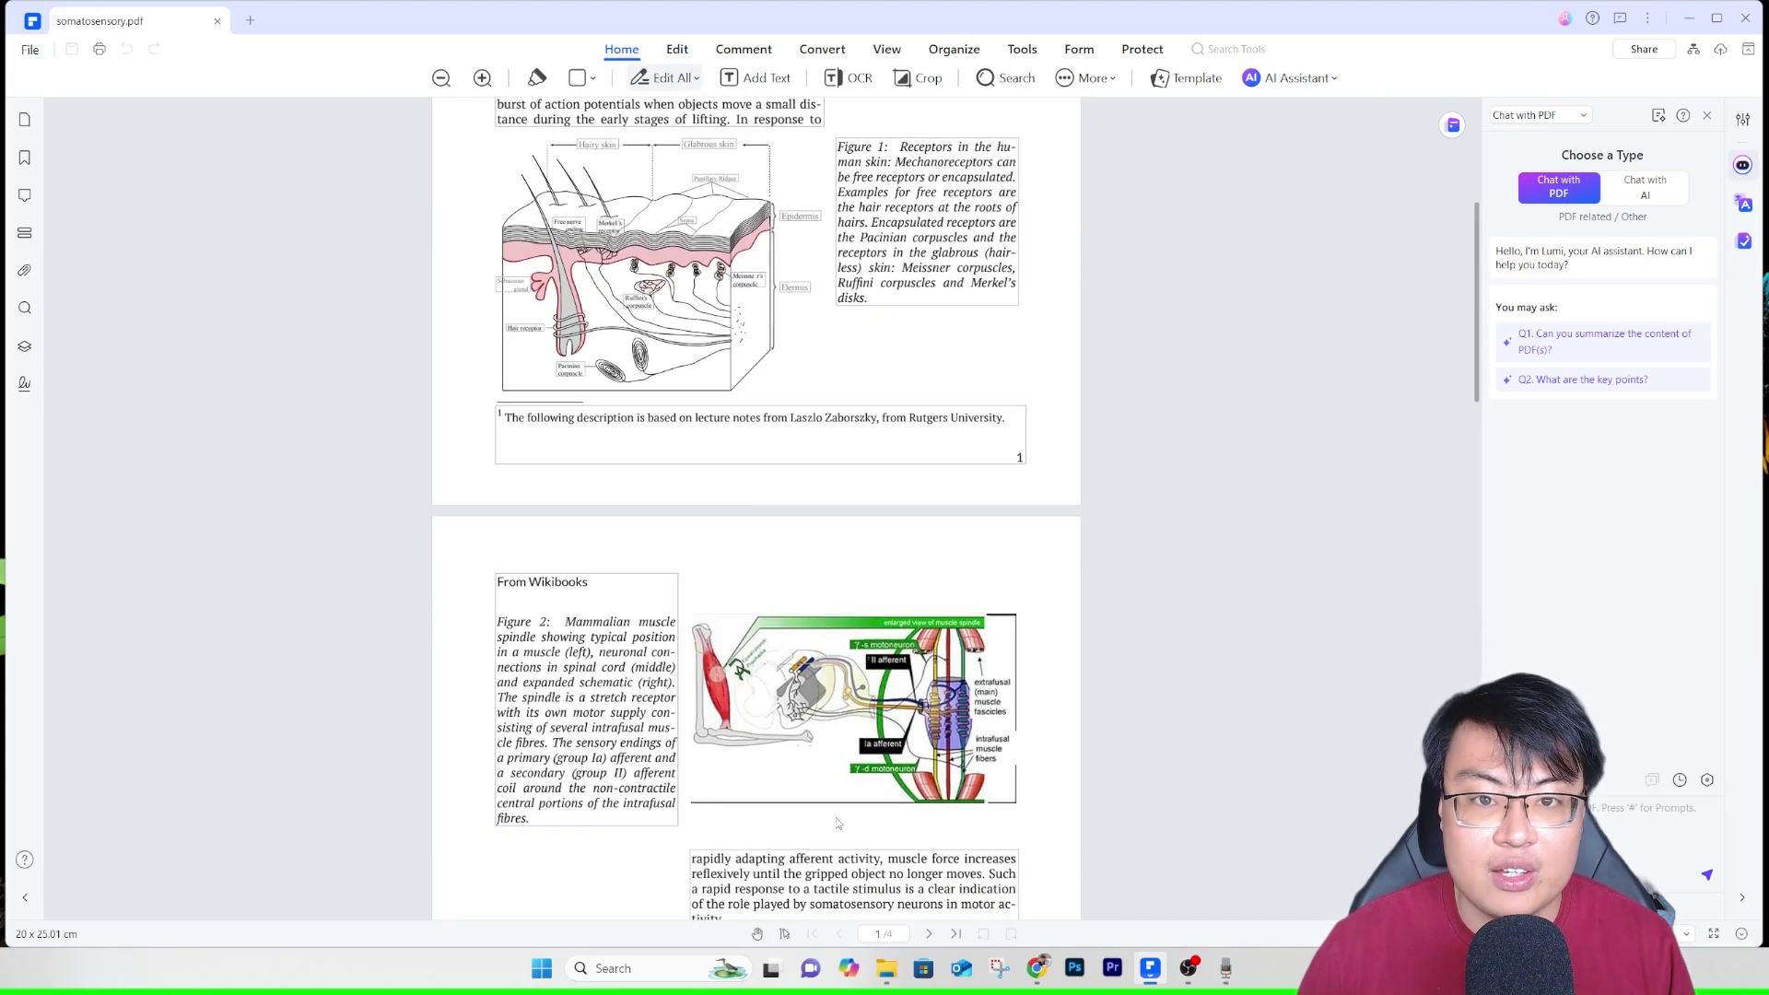
pyautogui.scroll(20, 755, 511)
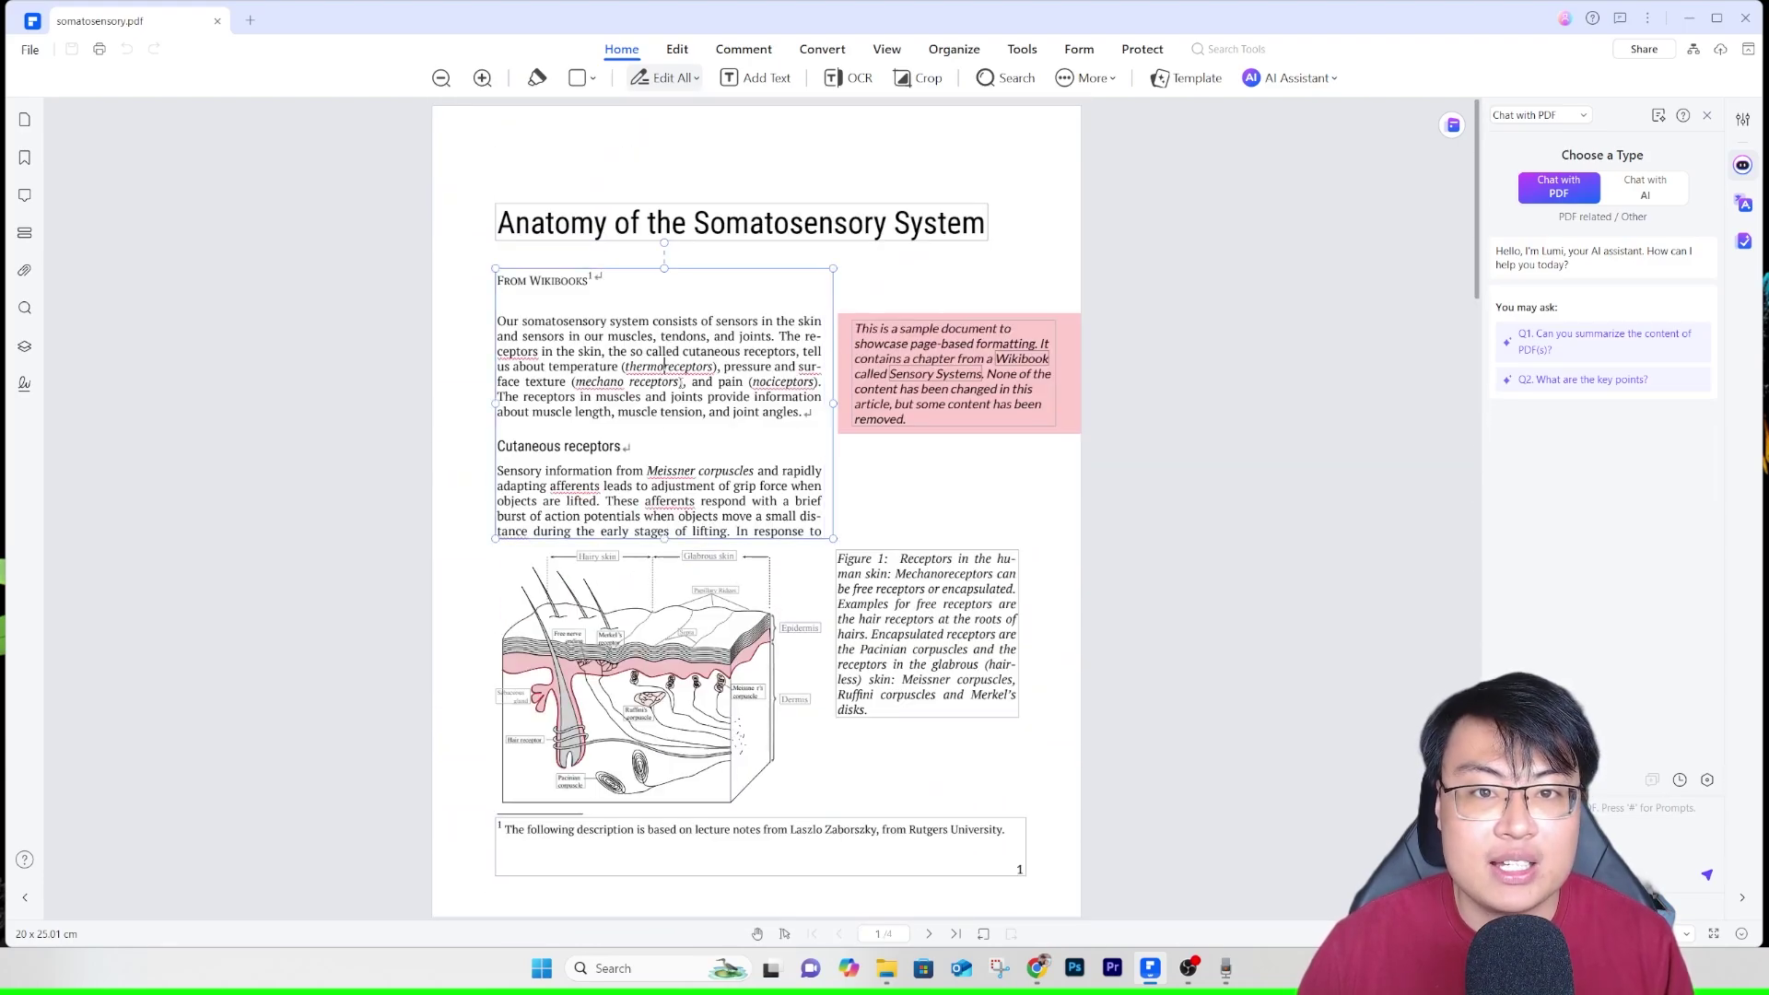
pyautogui.click(664, 366)
pyautogui.write('awewdqw')
# Add 'w' to the pink sidebar note and delete selected words near afferents
pyautogui.click(923, 390)
pyautogui.write('w')
pyautogui.click(661, 518)
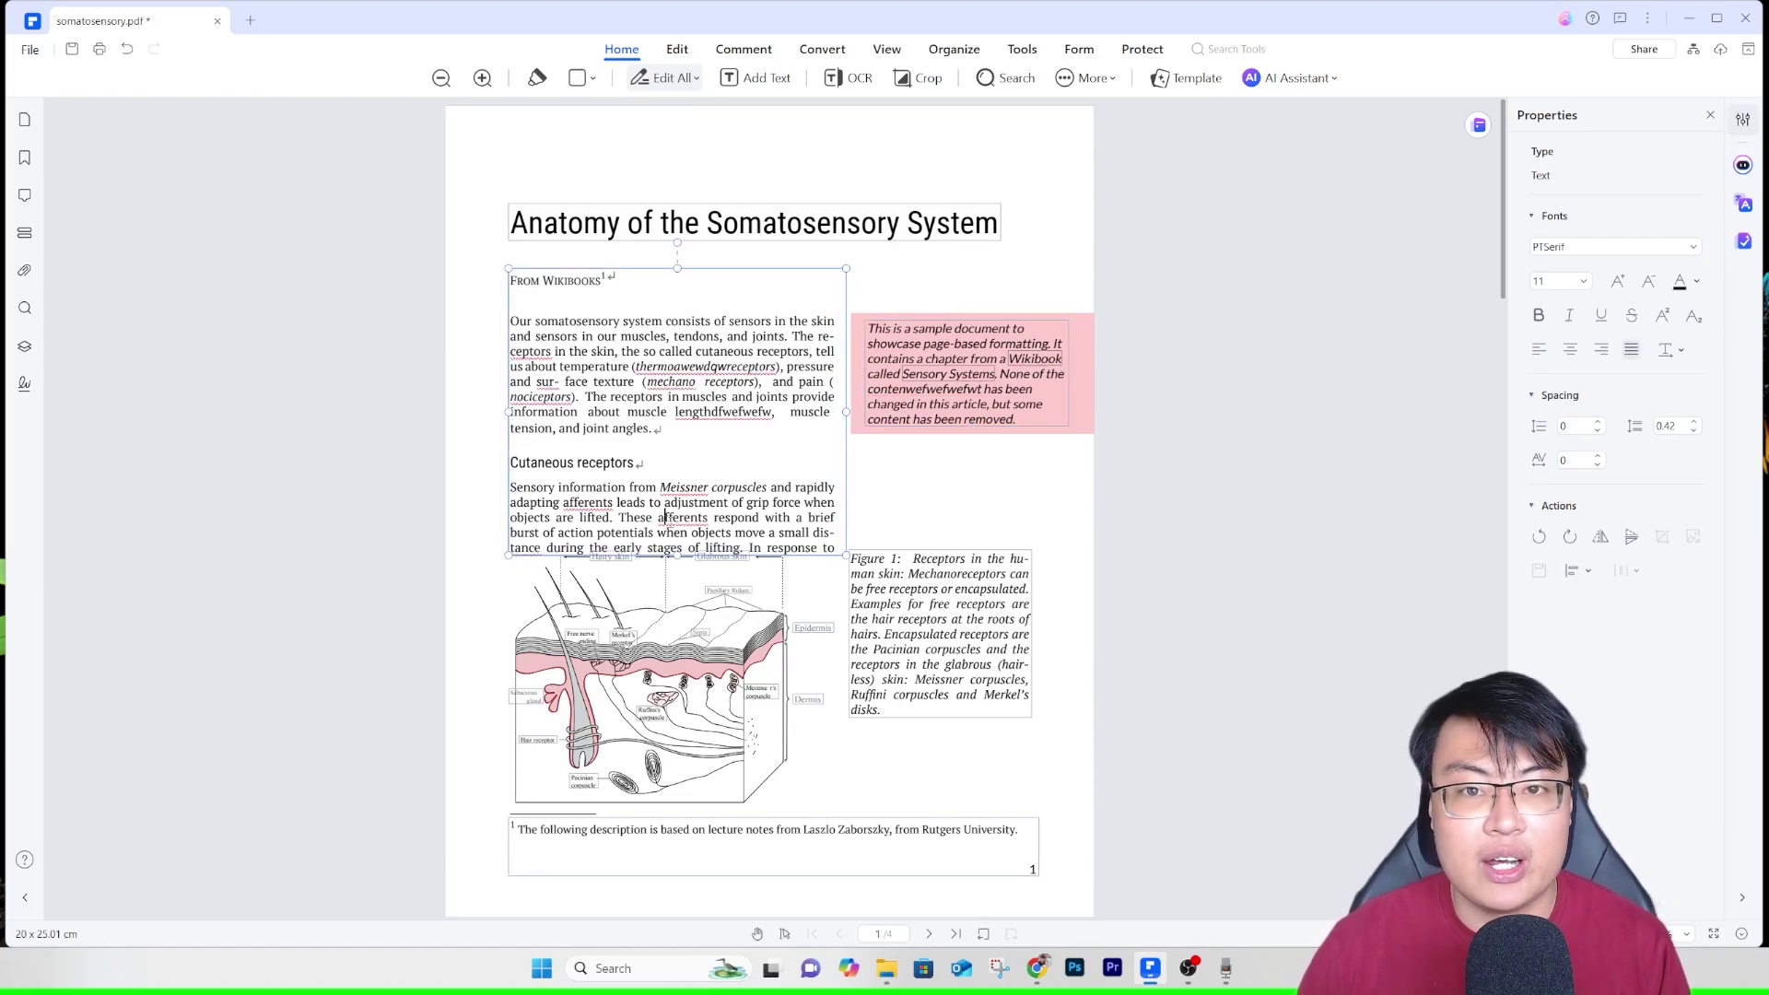
pyautogui.press('BackSpace')
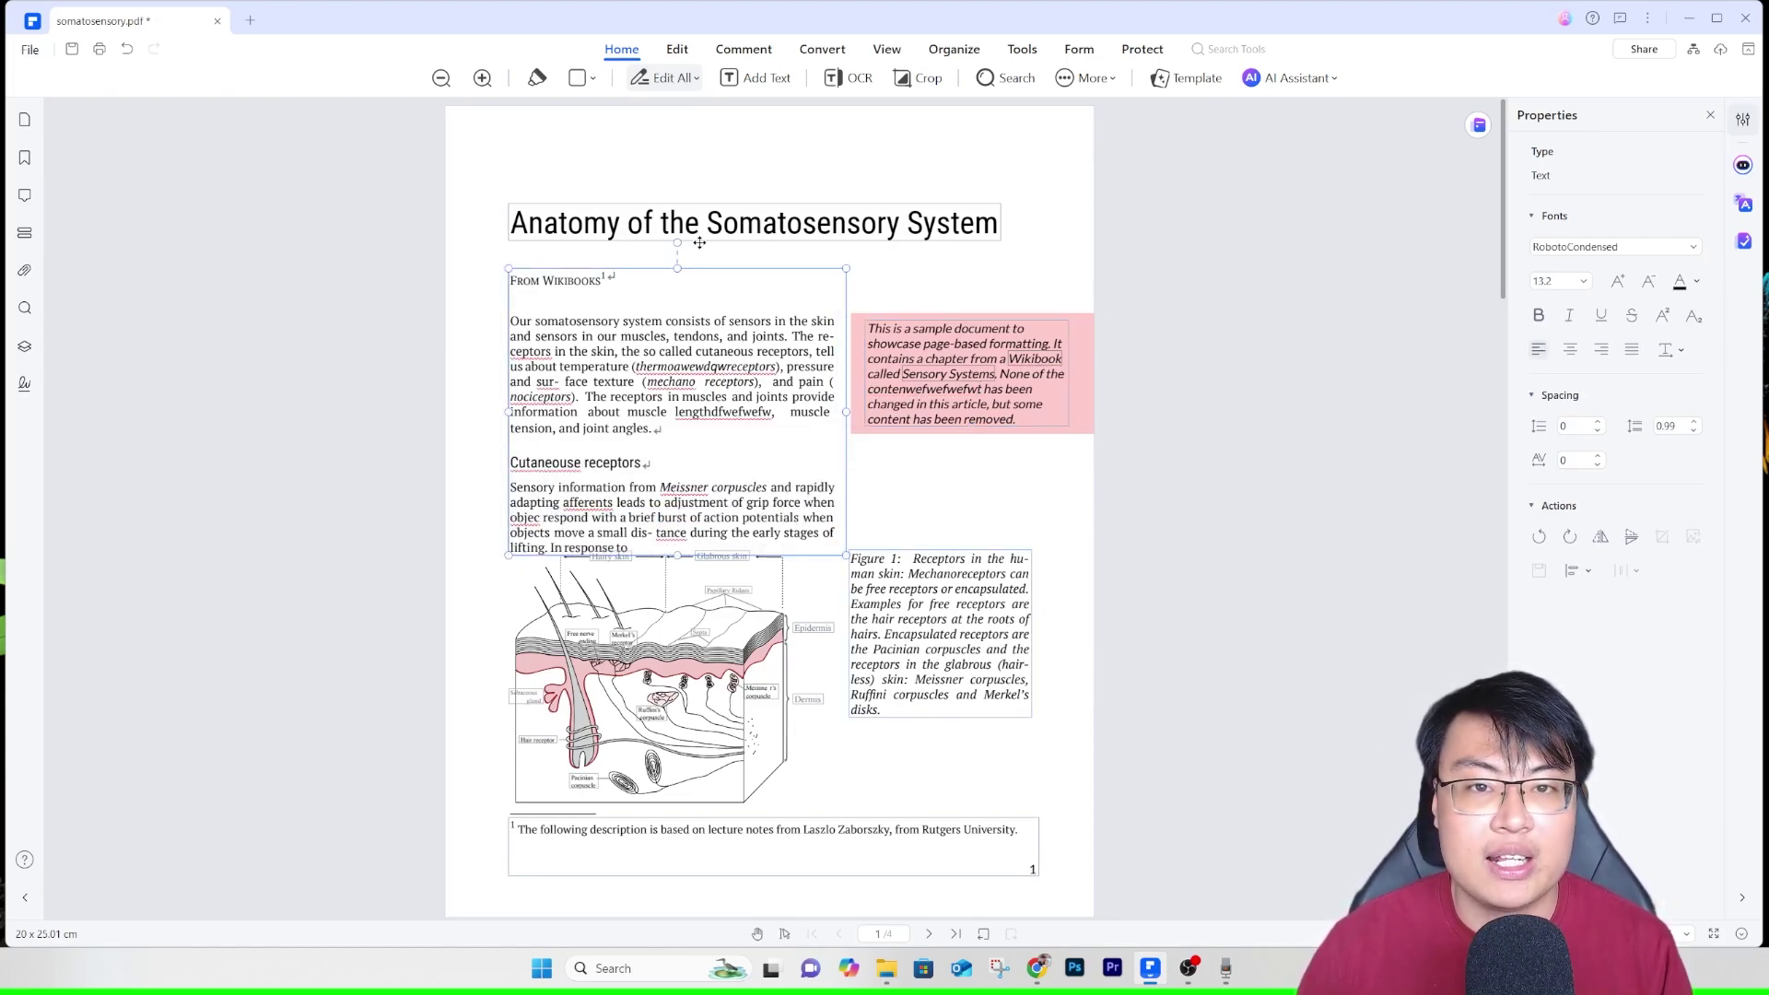
# Insert 'eef' into the title before Somatosensory and select the Figure 1 caption box
pyautogui.click(707, 223)
pyautogui.write('eef')
pyautogui.click(943, 603)
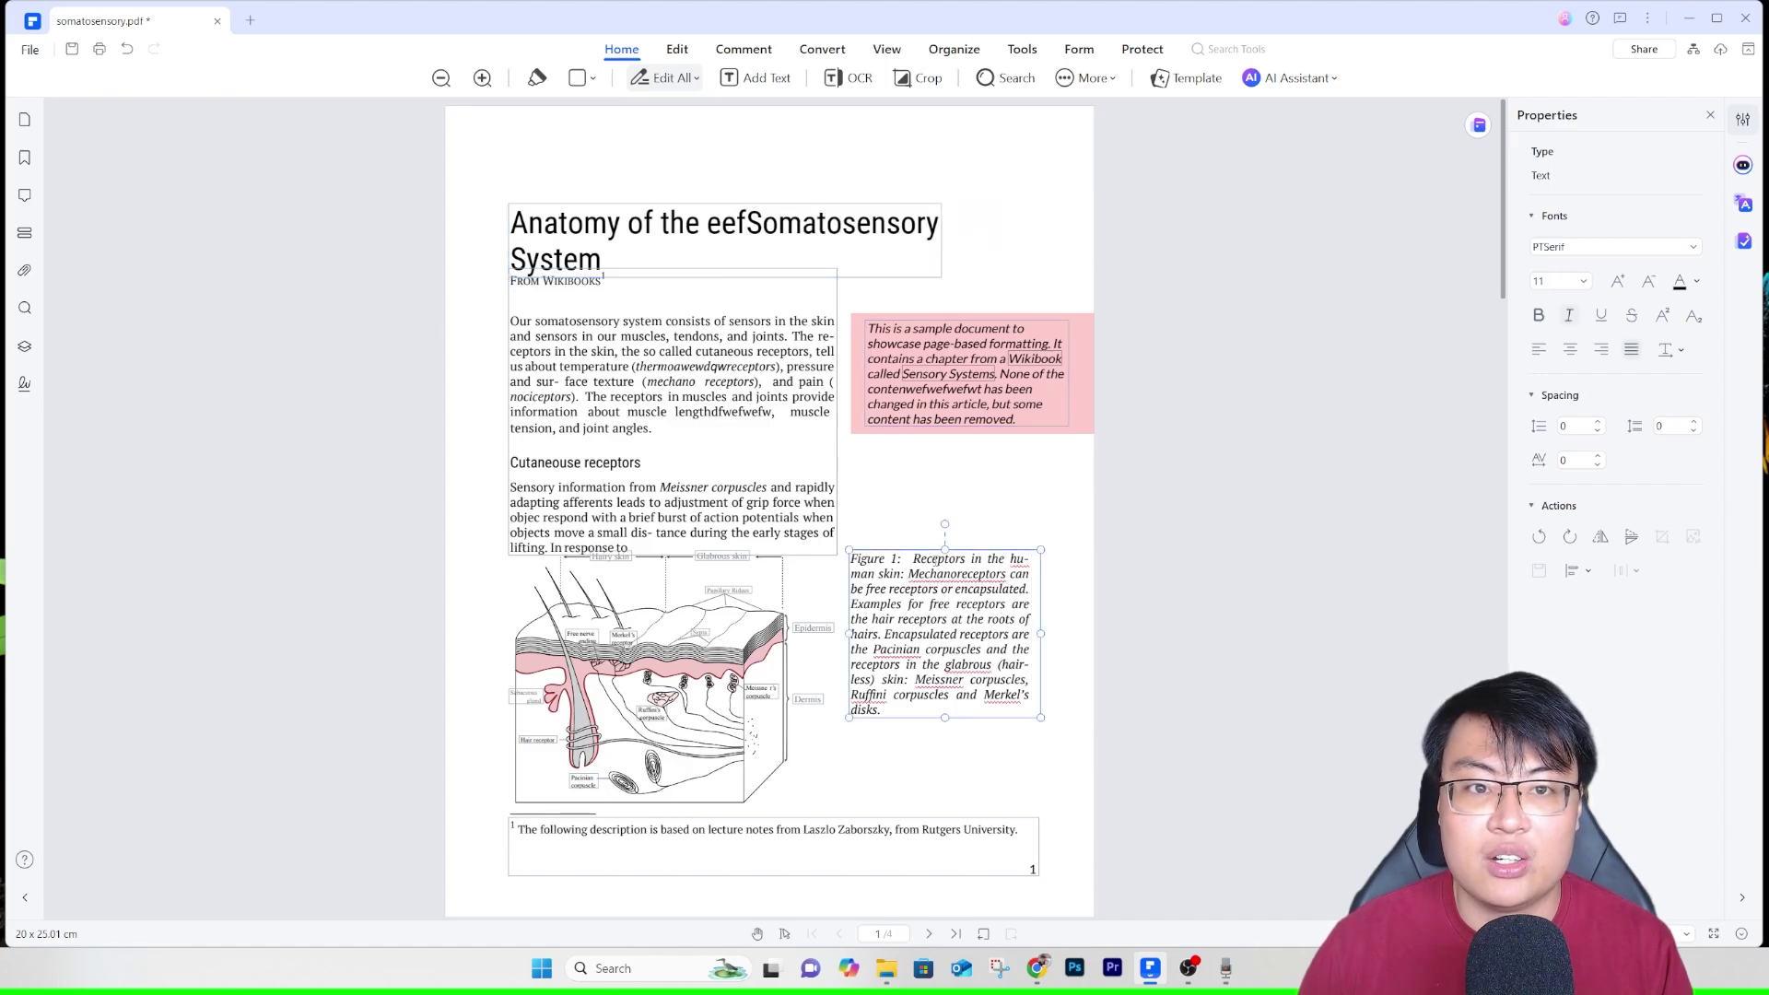
# Reposition the Figure 1 caption below the pink box and further right
pyautogui.moveTo(925, 546); pyautogui.dragTo(906, 582)
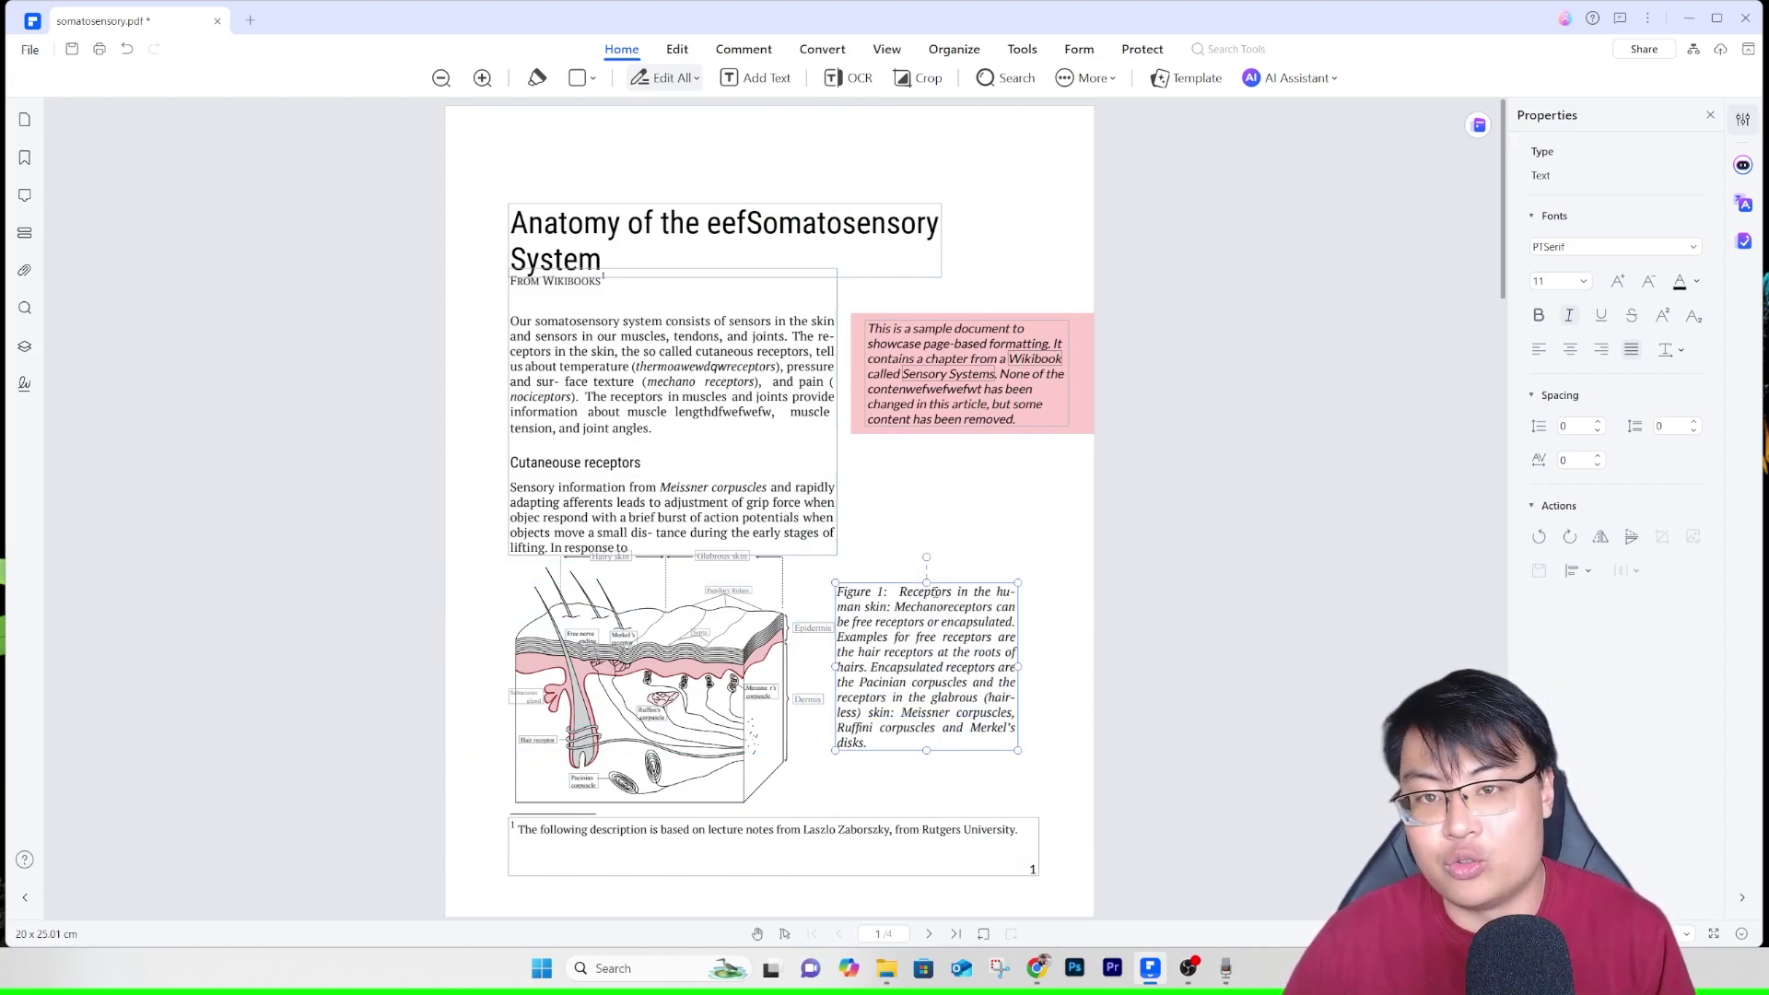
pyautogui.moveTo(1059, 501); pyautogui.dragTo(915, 578)
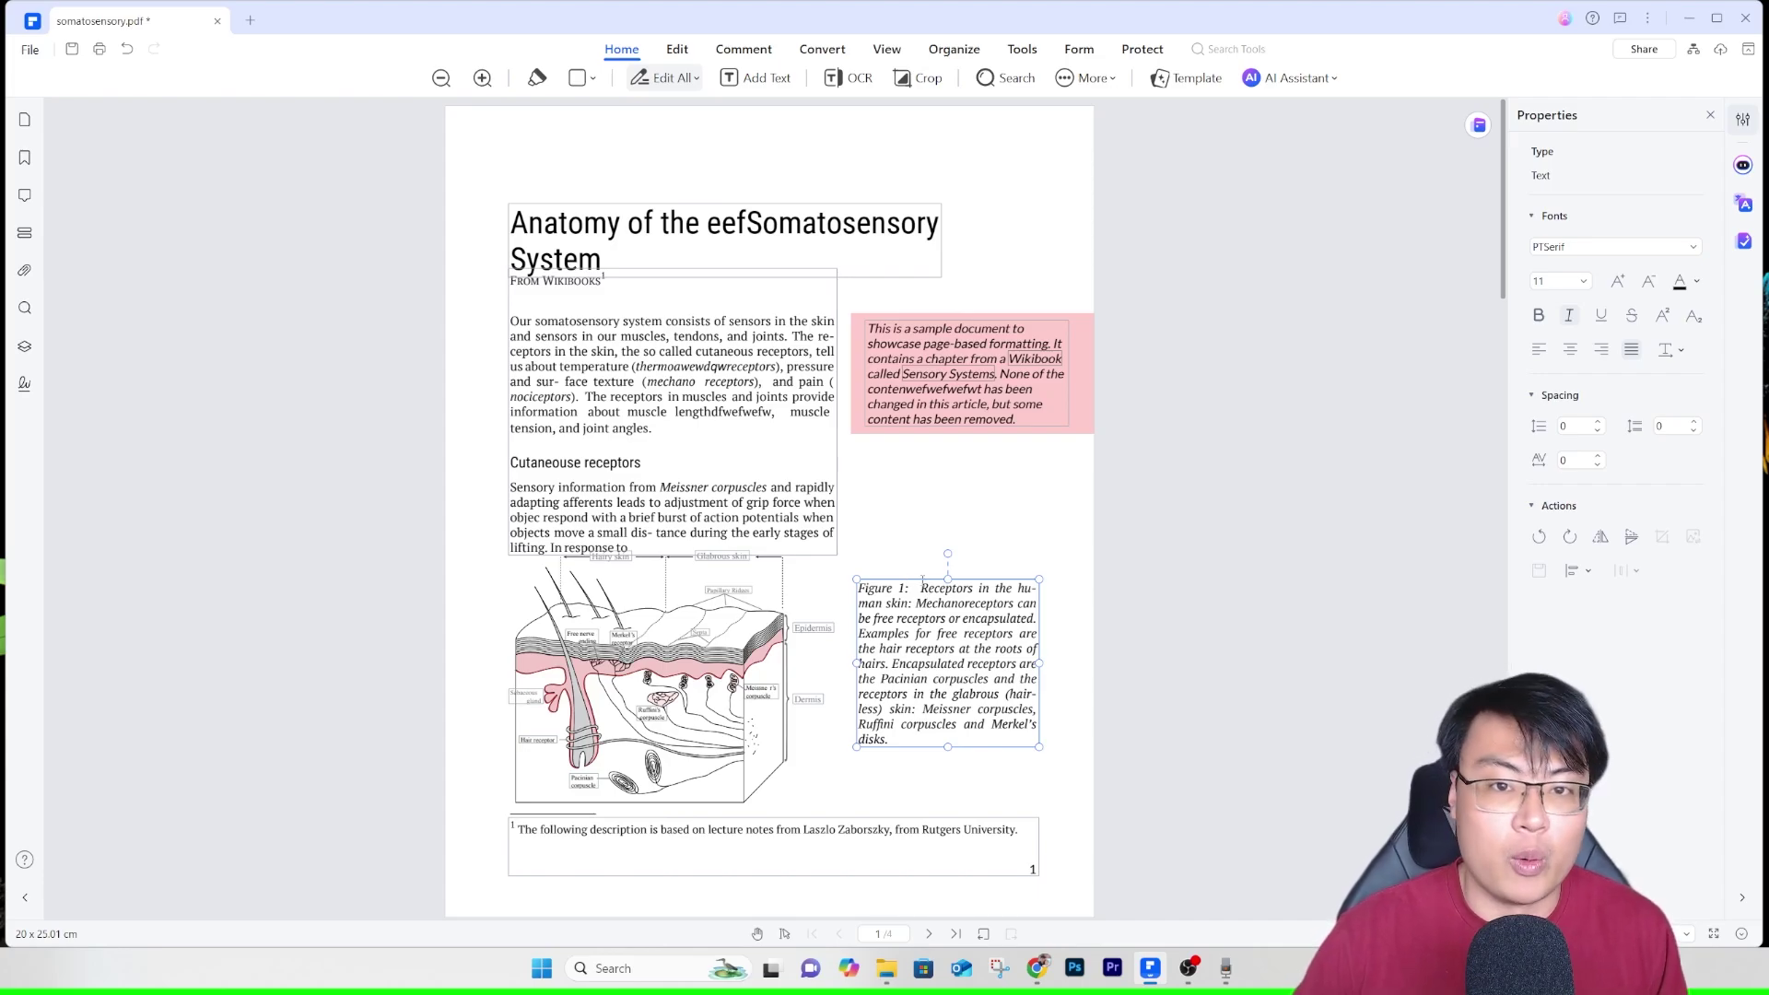
pyautogui.moveTo(922, 465); pyautogui.dragTo(950, 525)
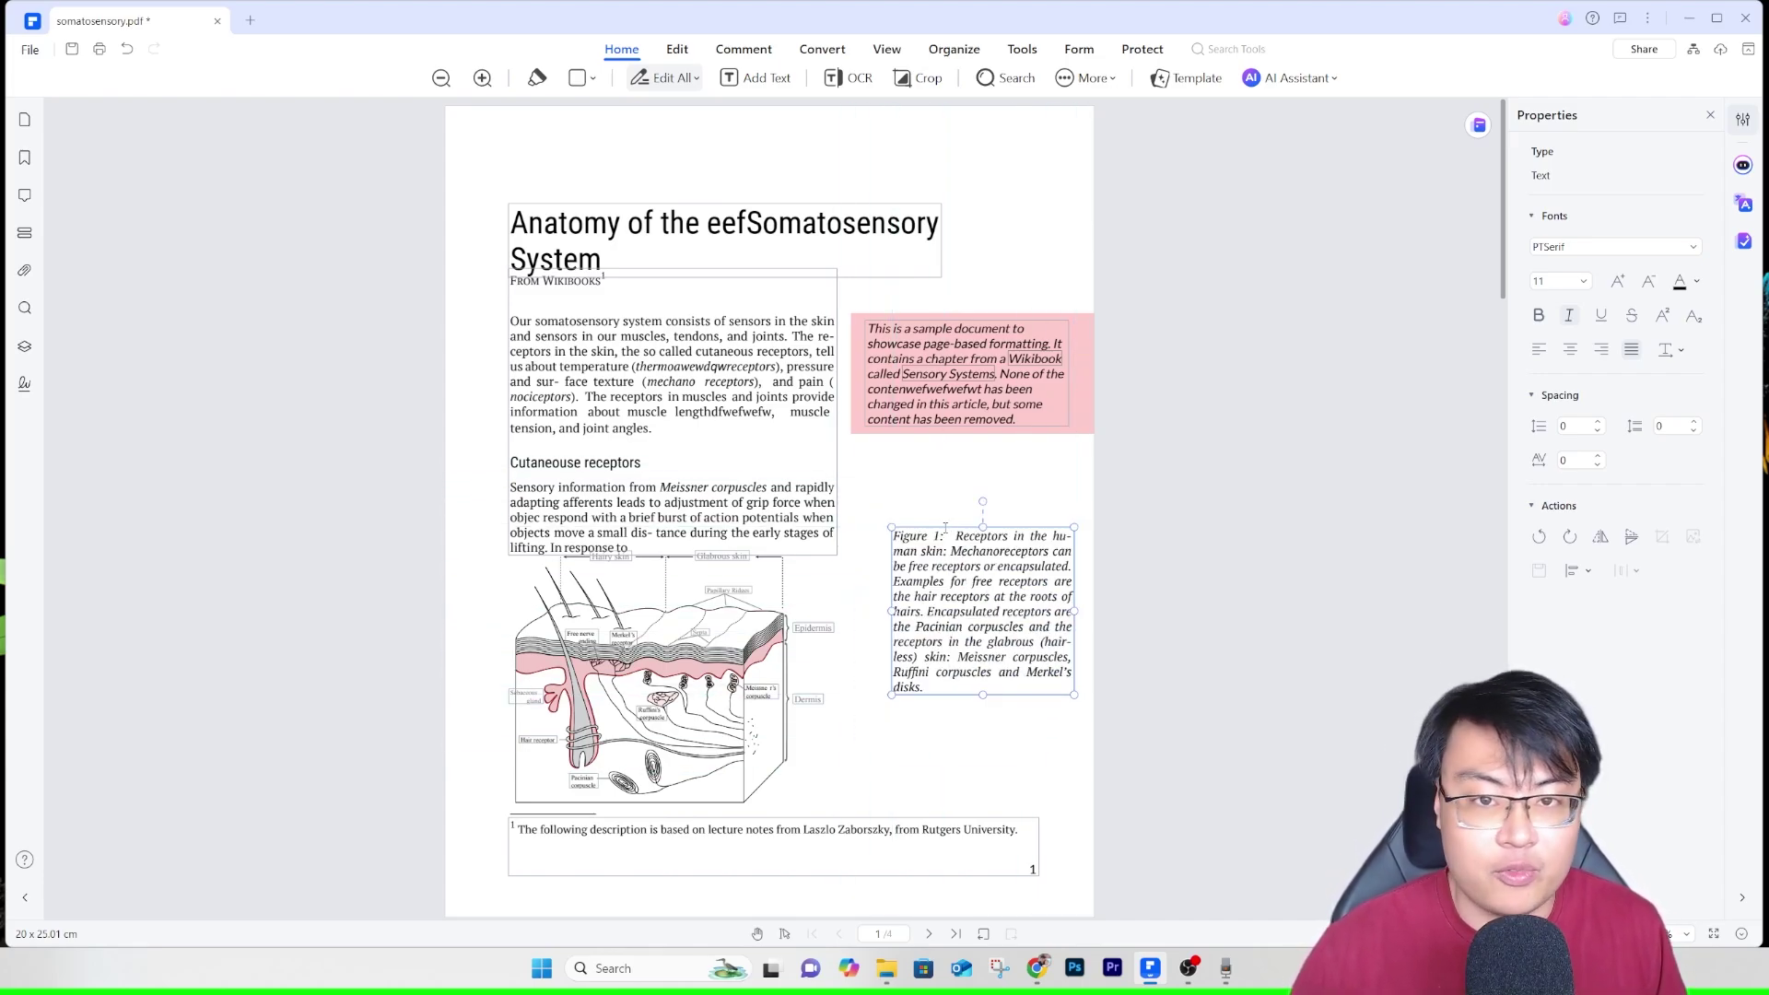
pyautogui.doubleClick(938, 534)
# Pull the skin figure's pink vessel path over the caption and nudge the Merkel's receptor label up
pyautogui.moveTo(815, 638); pyautogui.dragTo(581, 668)
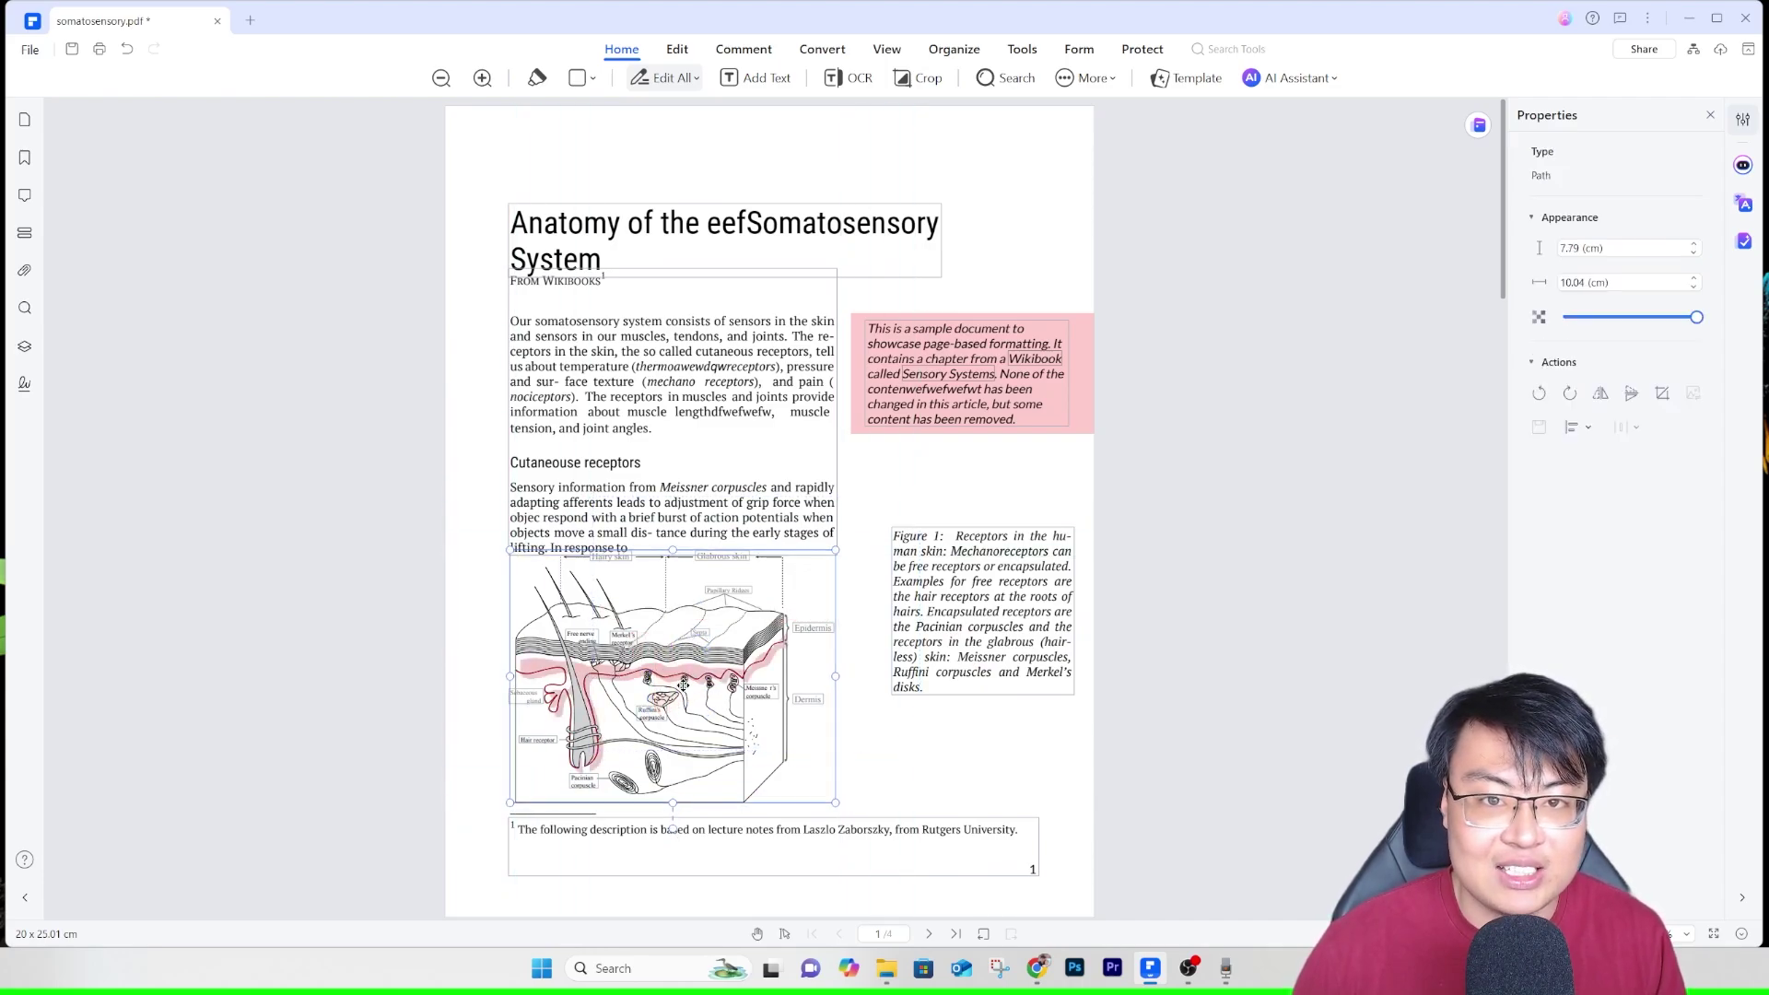
pyautogui.moveTo(646, 679); pyautogui.dragTo(922, 594)
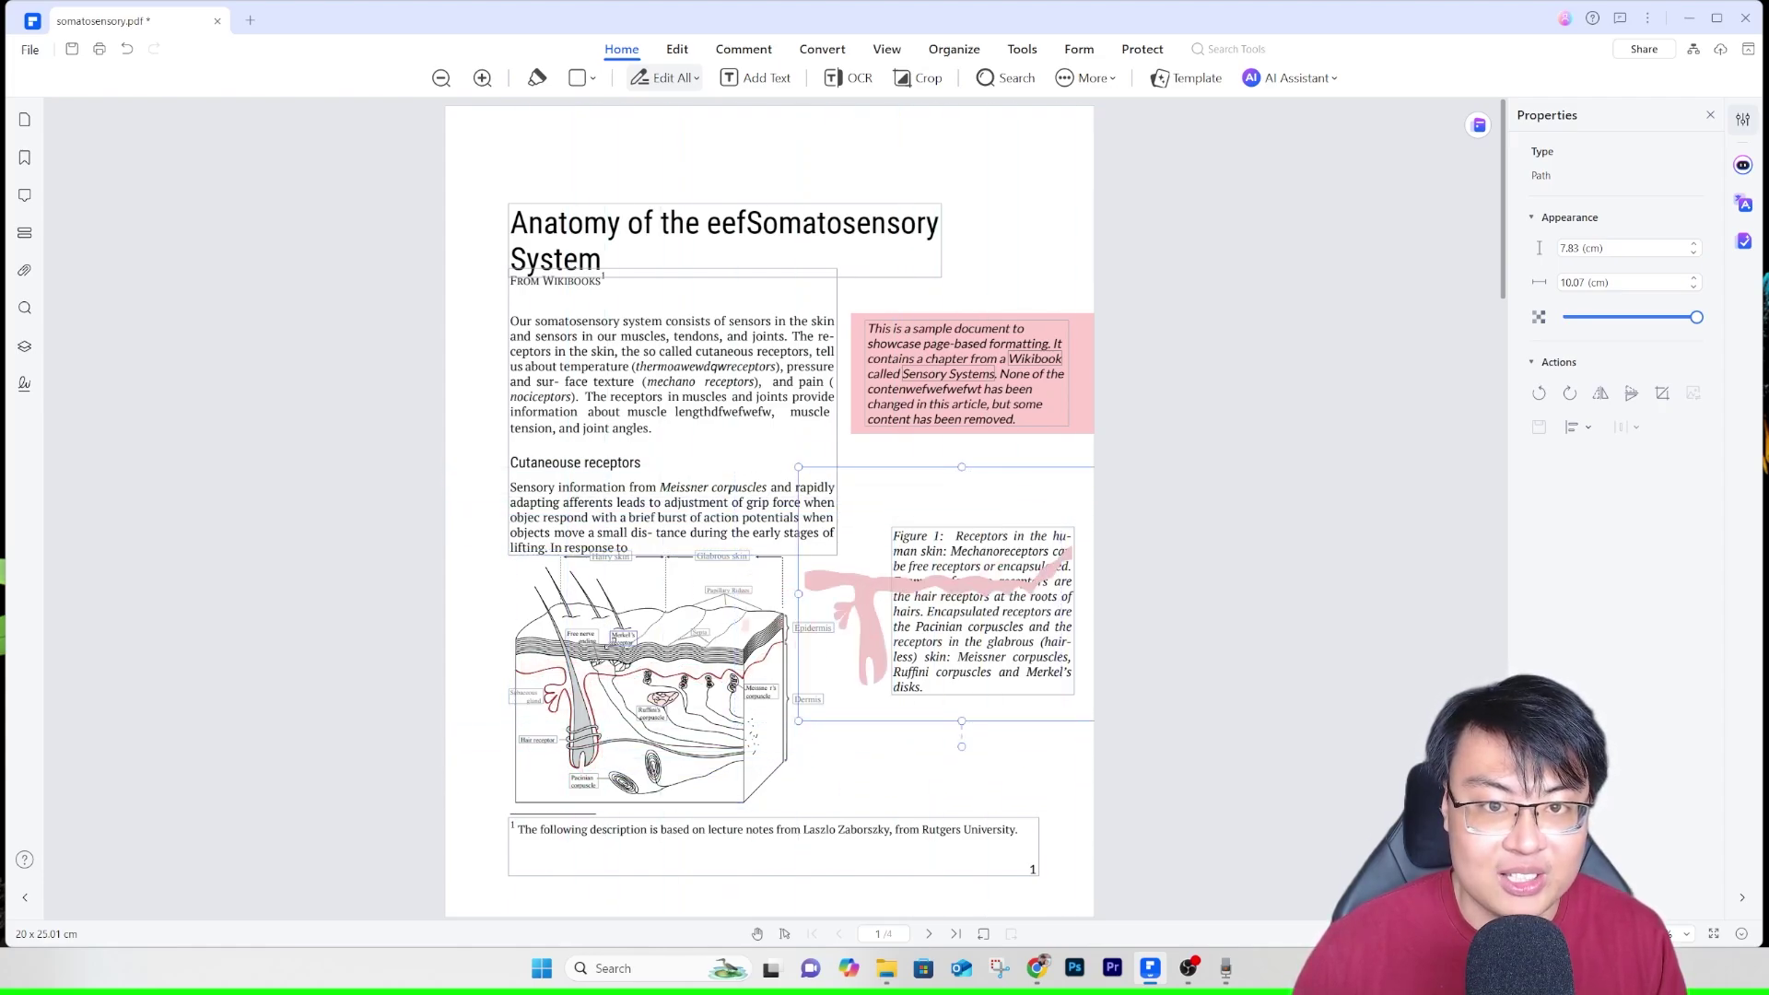
pyautogui.click(624, 636)
pyautogui.moveTo(624, 636); pyautogui.dragTo(697, 617)
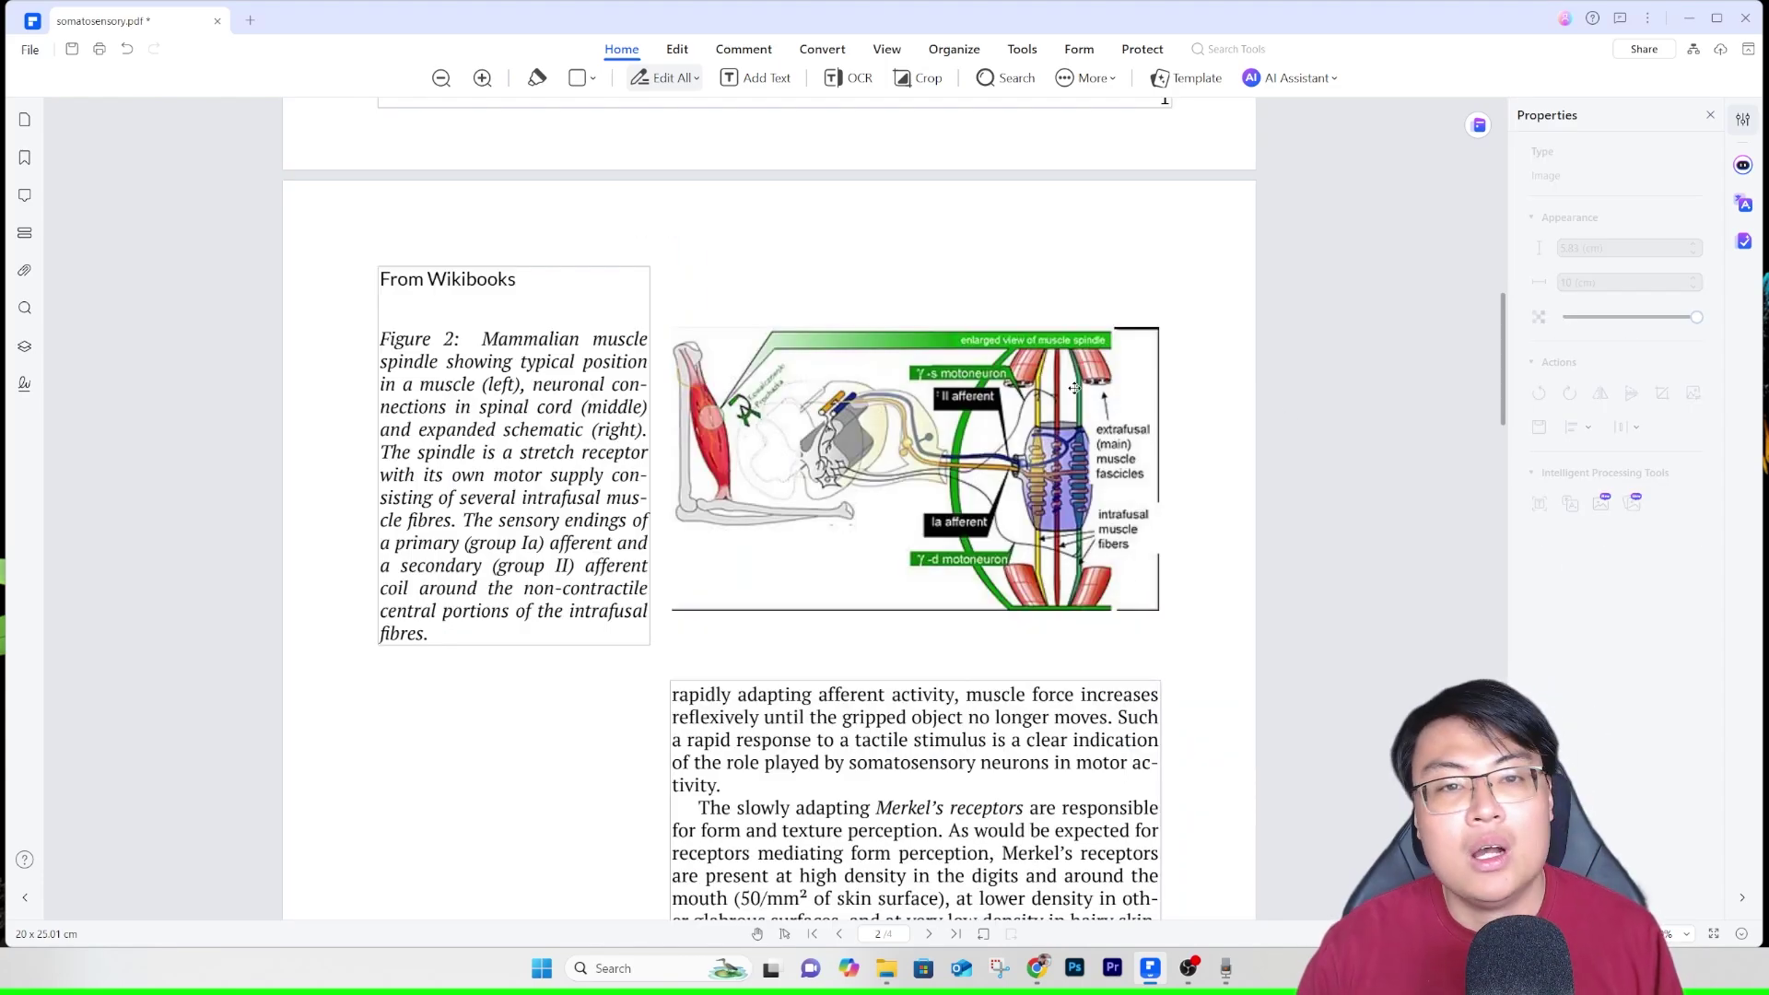
# Select the page 2 muscle spindle figure and launch Generate Image for it
pyautogui.click(1030, 393)
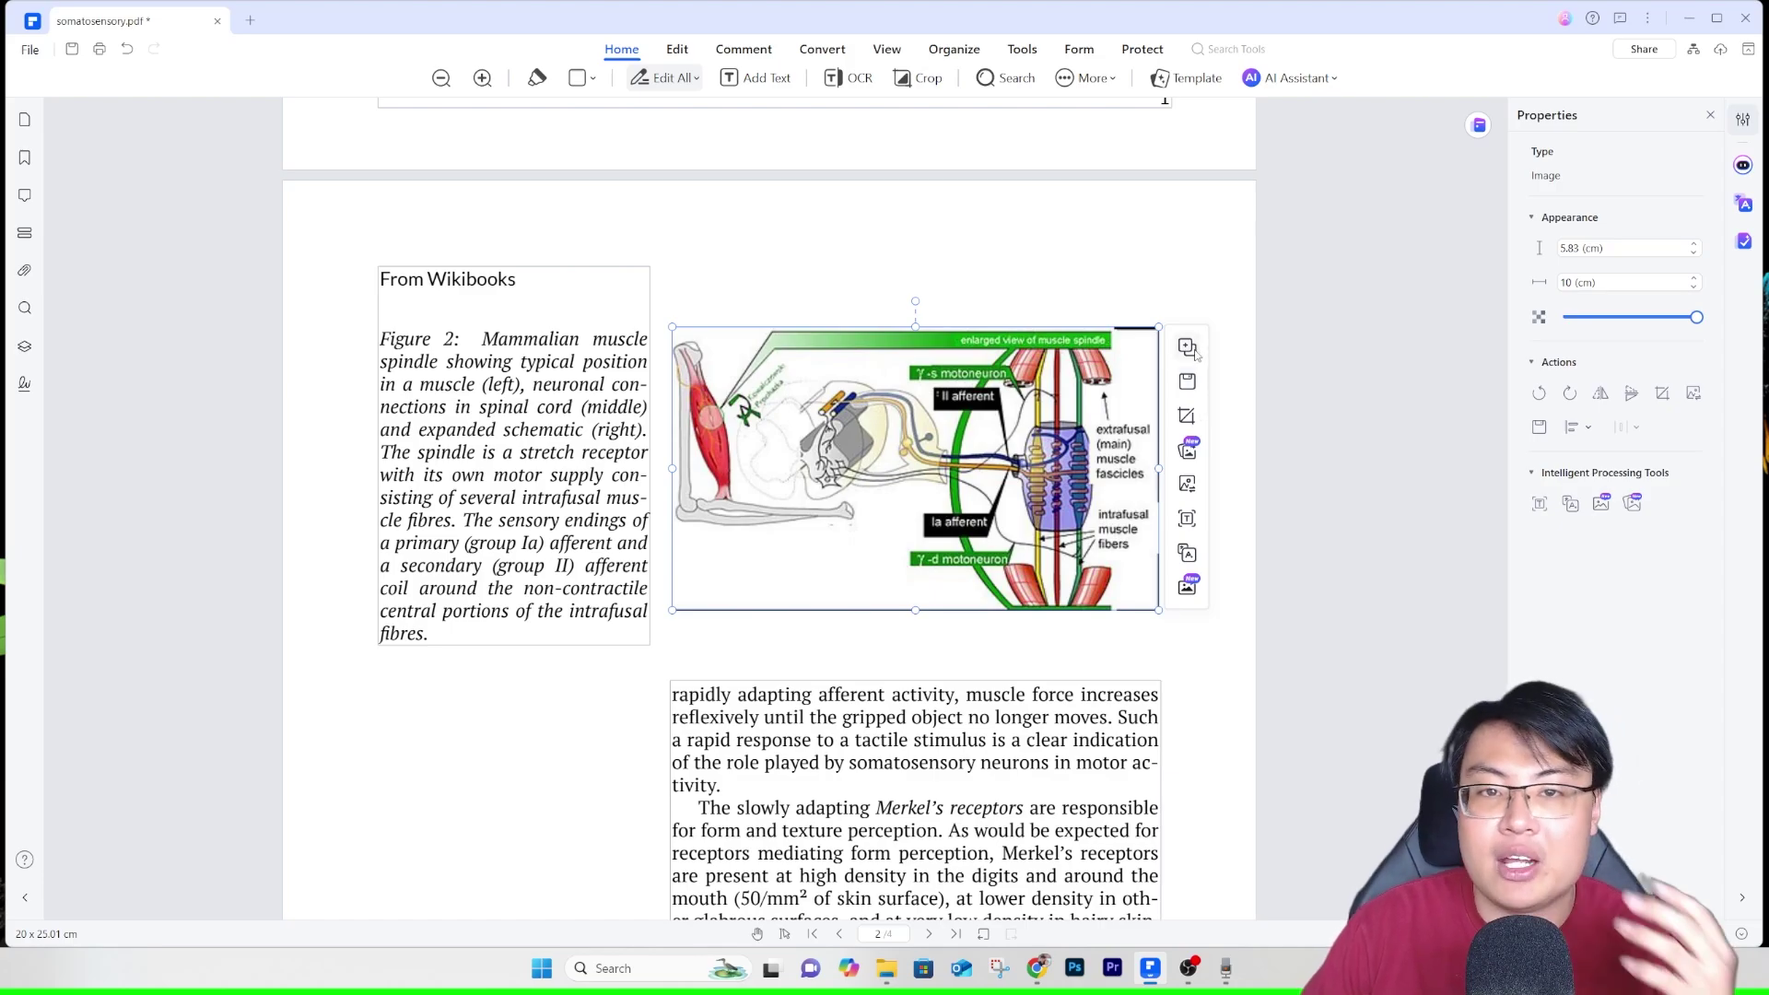
pyautogui.click(1188, 452)
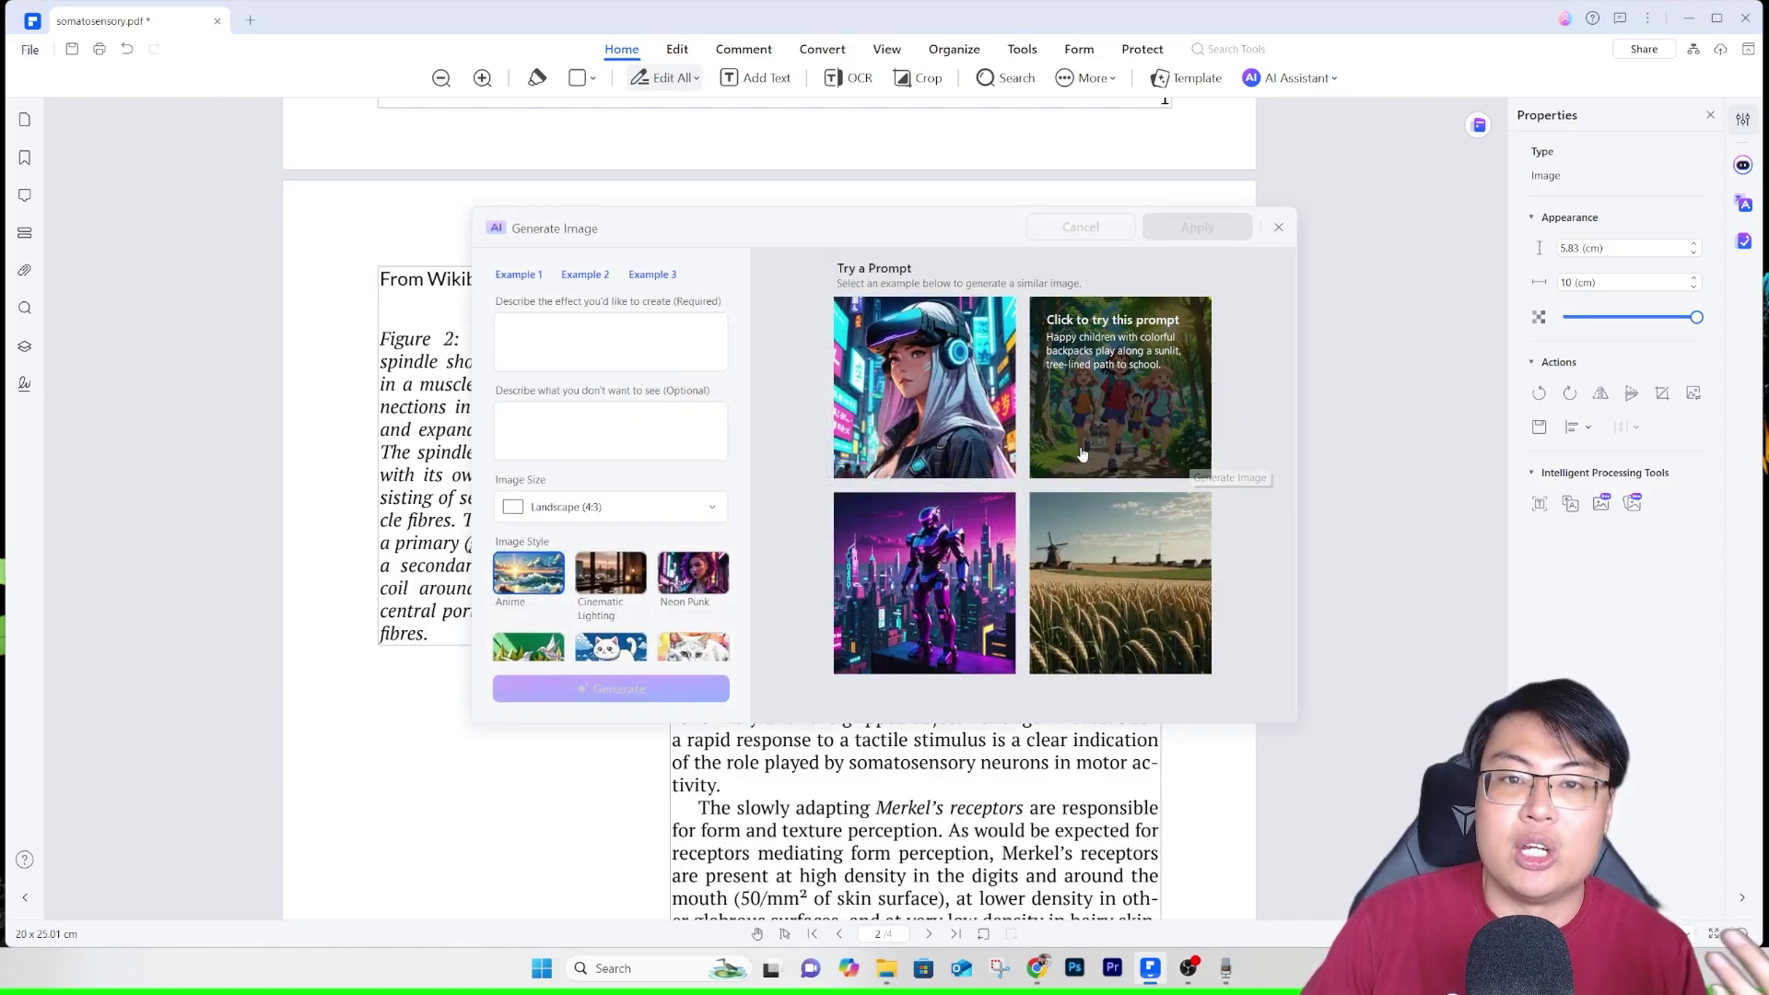
# Reposition the Generate Image window and set its image size to Square (1:1)
pyautogui.moveTo(985, 244); pyautogui.dragTo(1432, 431)
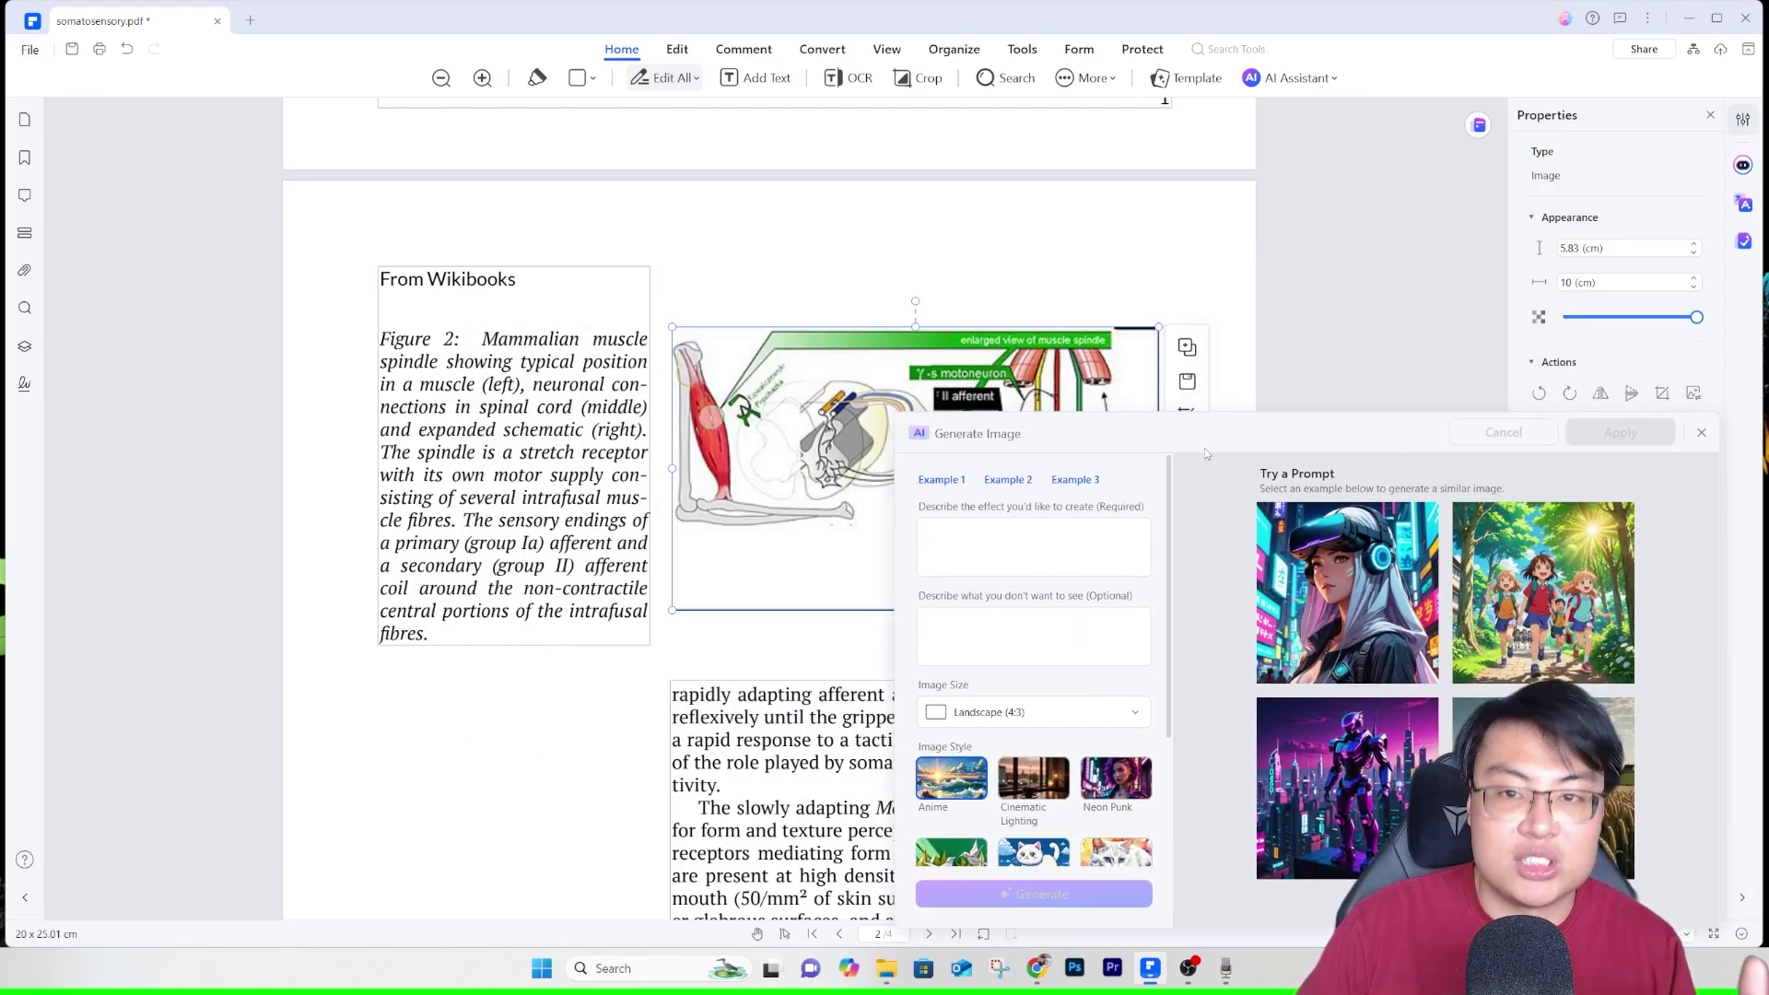
pyautogui.moveTo(1203, 429); pyautogui.dragTo(1113, 313)
pyautogui.click(929, 448)
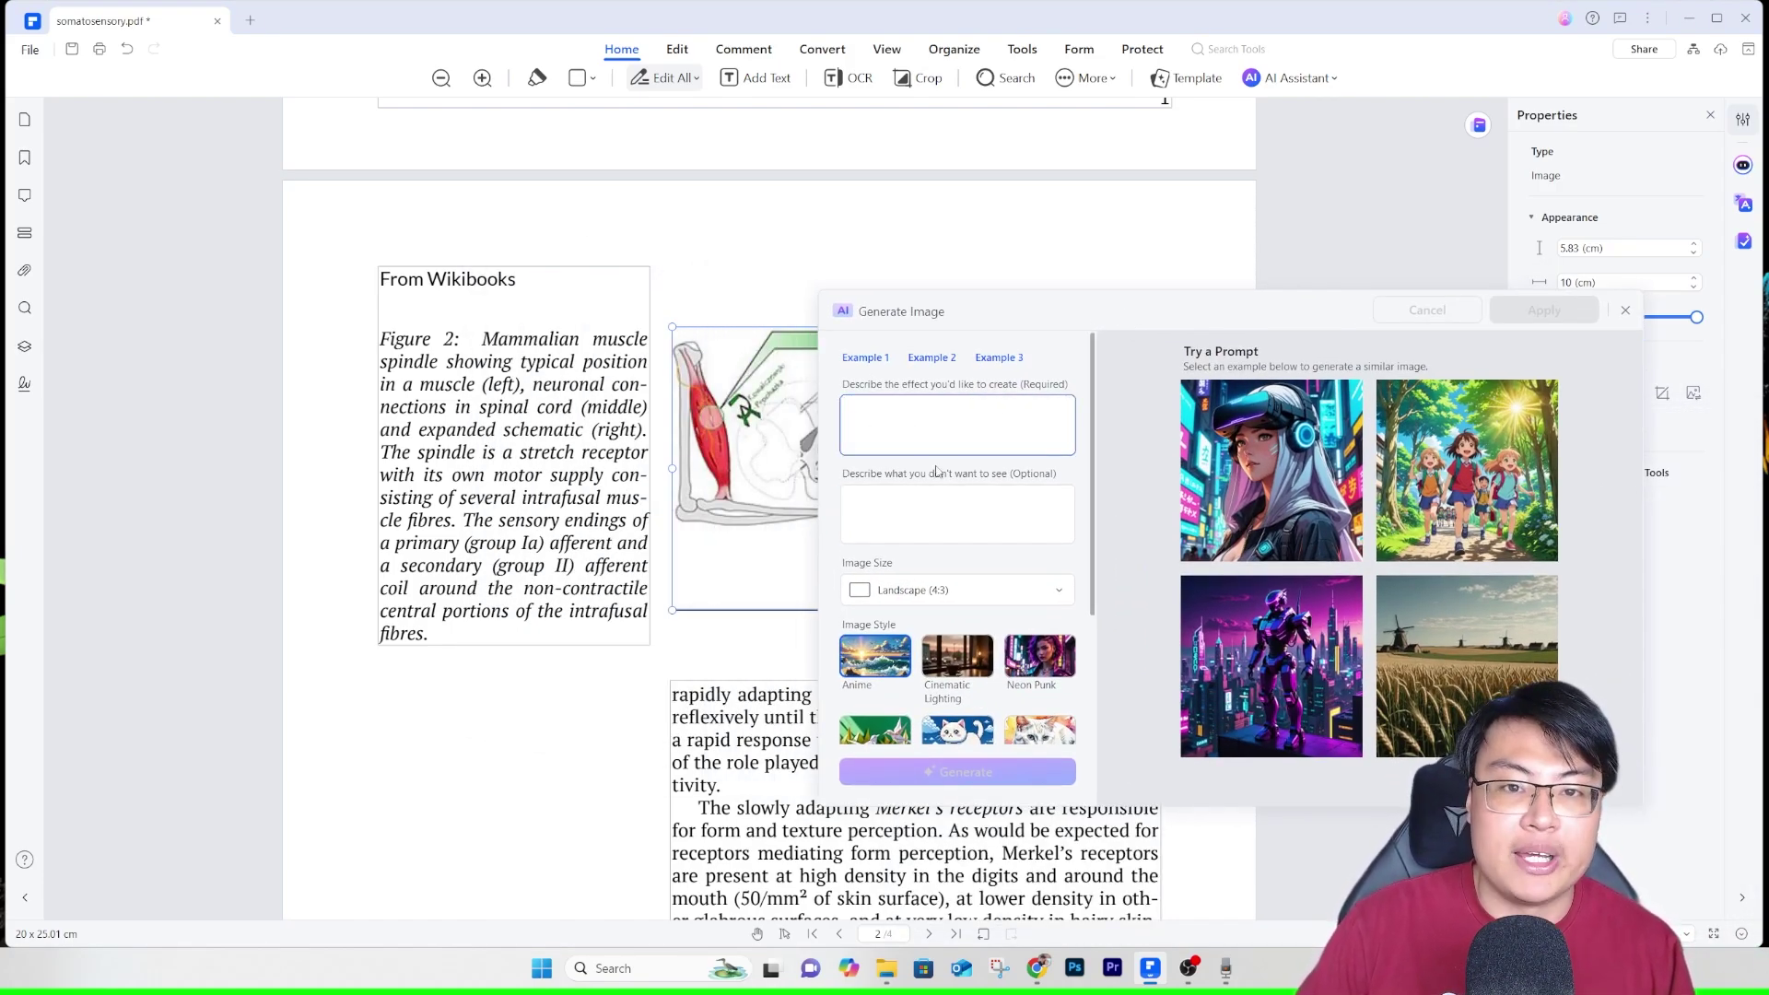
pyautogui.click(926, 512)
pyautogui.click(958, 589)
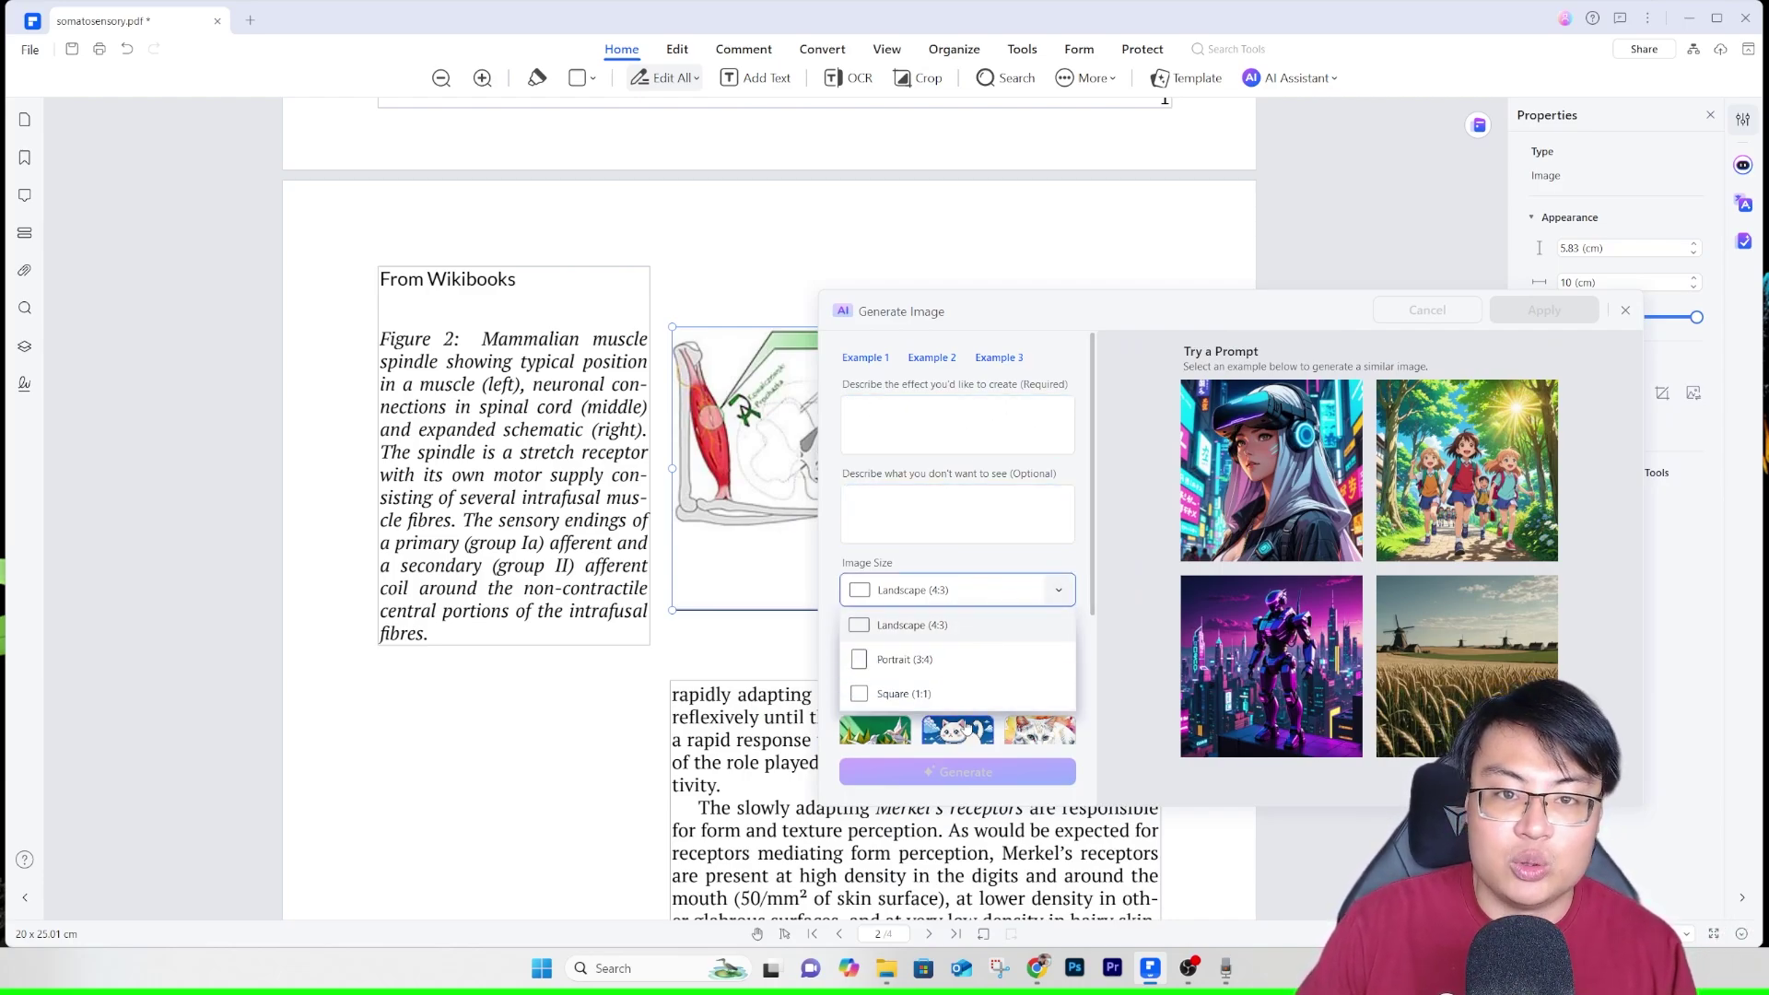
pyautogui.click(972, 587)
# Browse the style options, then close Generate Image without generating
pyautogui.scroll(-3, 987, 591)
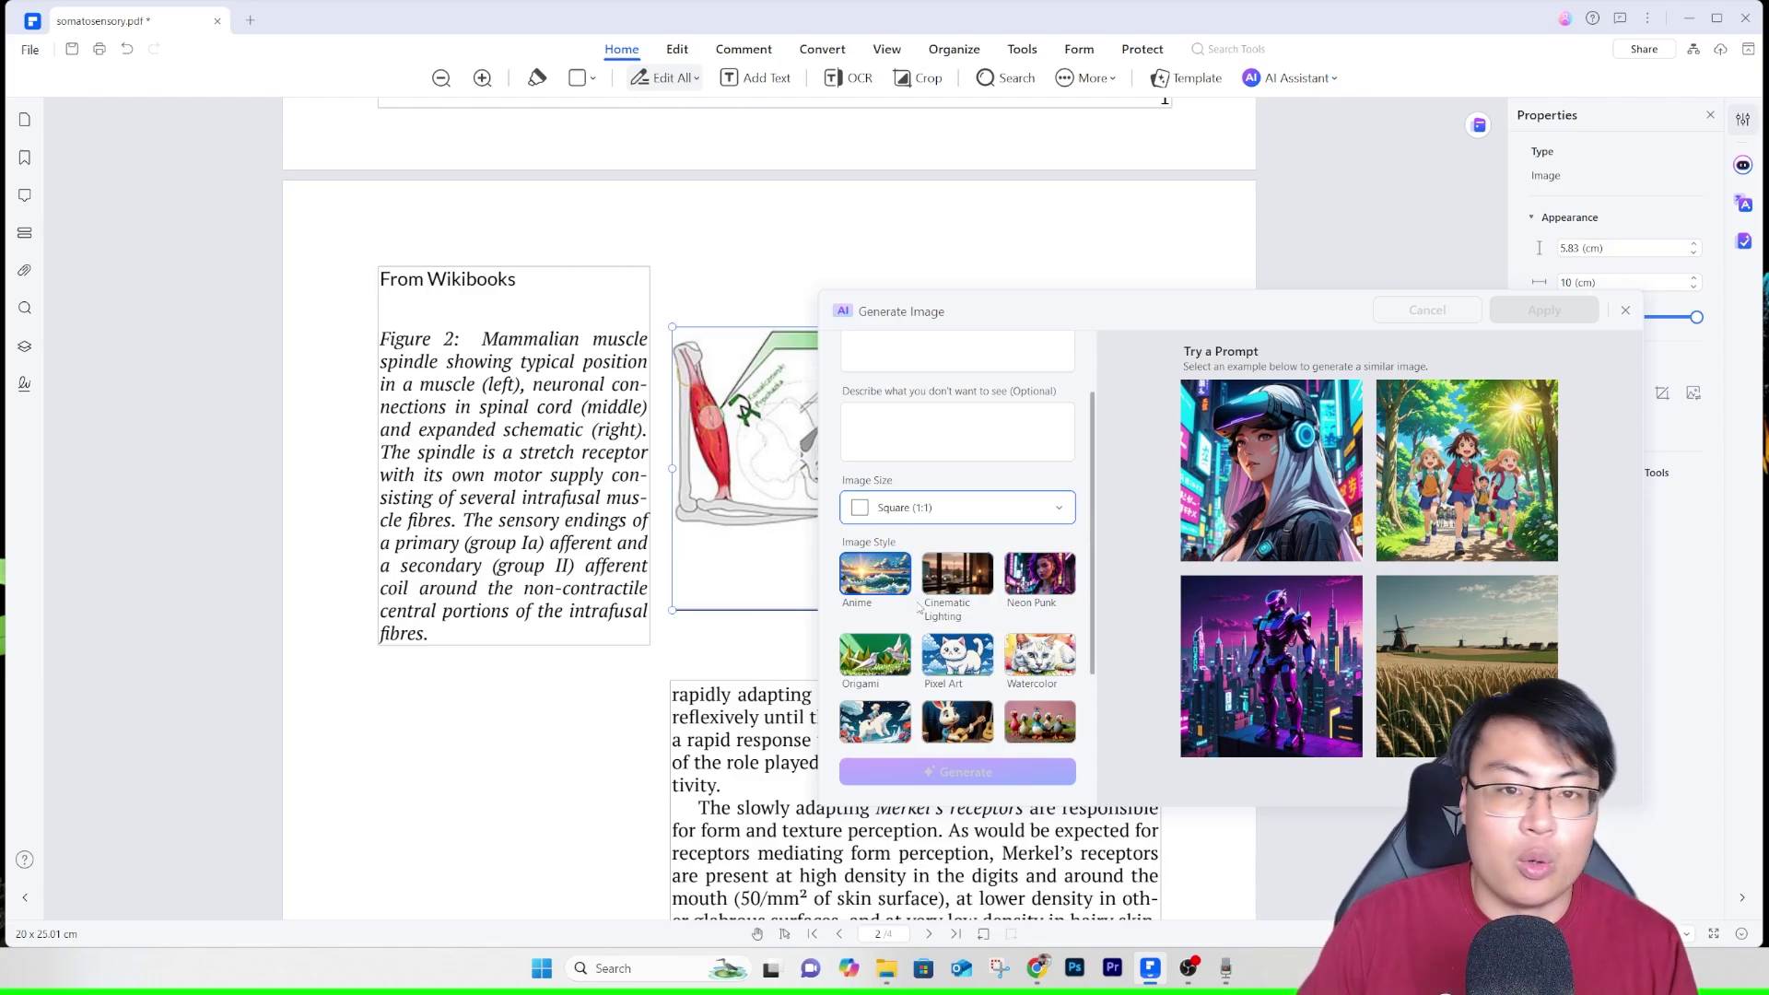
pyautogui.scroll(-3, 908, 676)
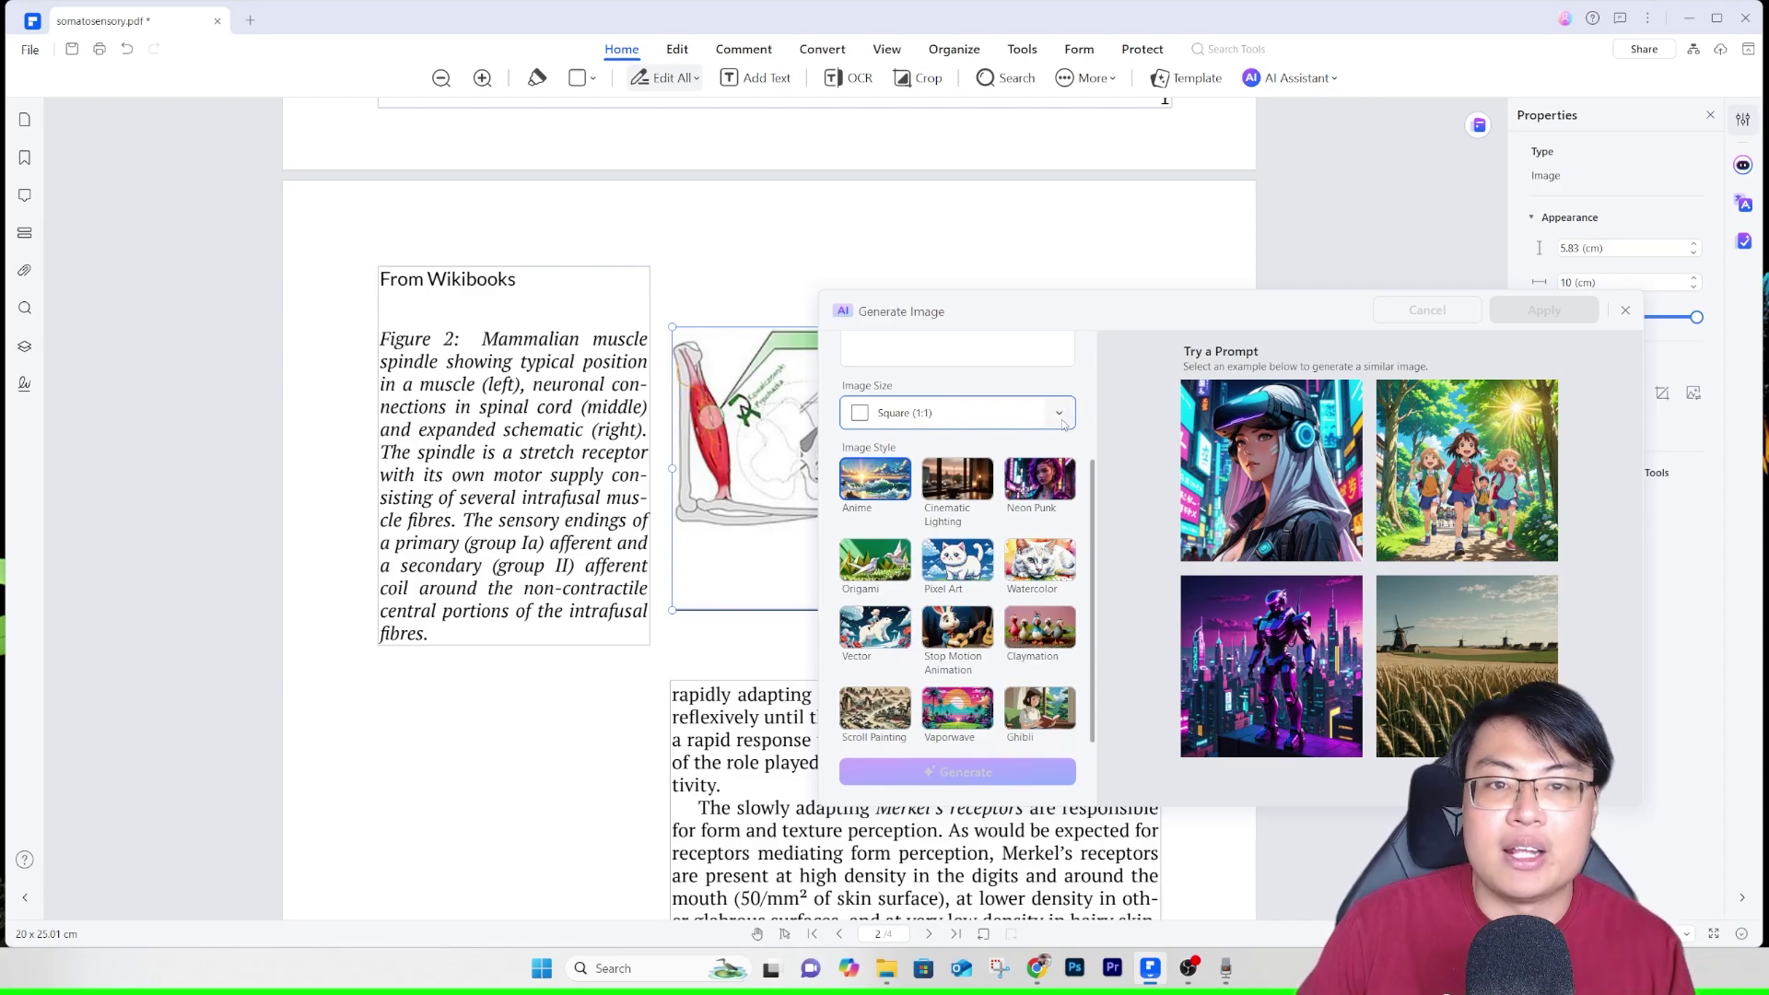
pyautogui.moveTo(1299, 316); pyautogui.dragTo(963, 311)
pyautogui.click(1290, 302)
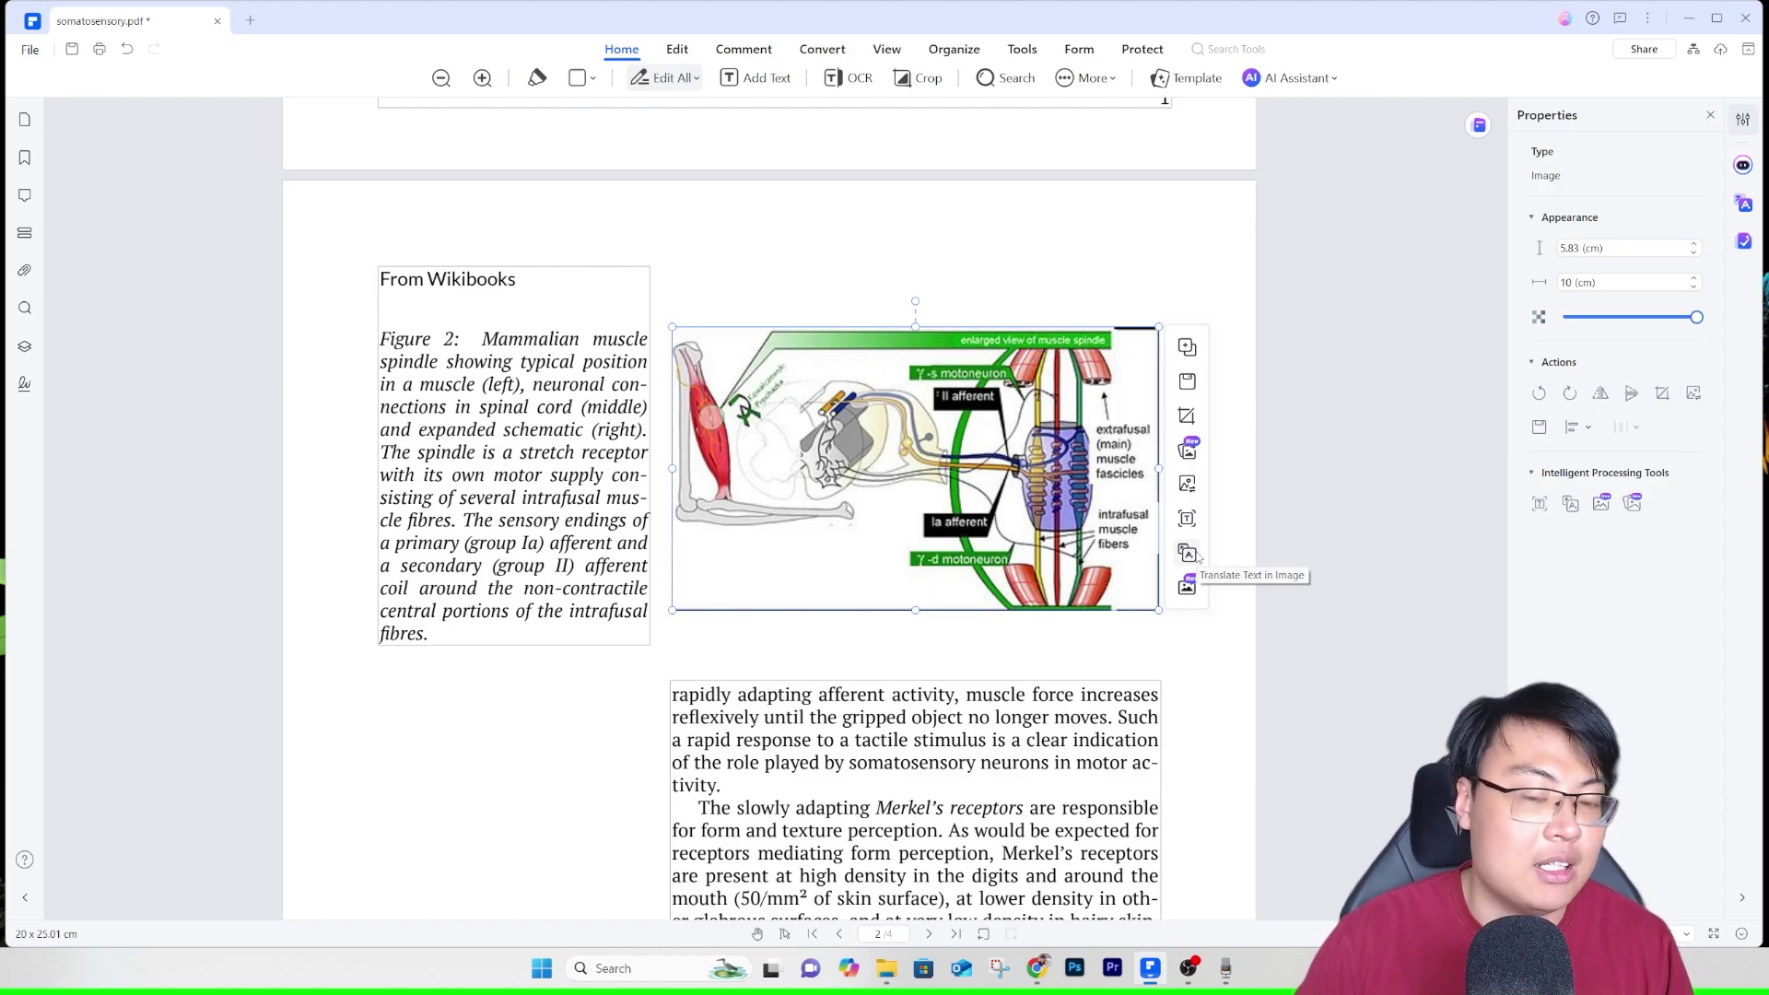
pyautogui.click(1187, 590)
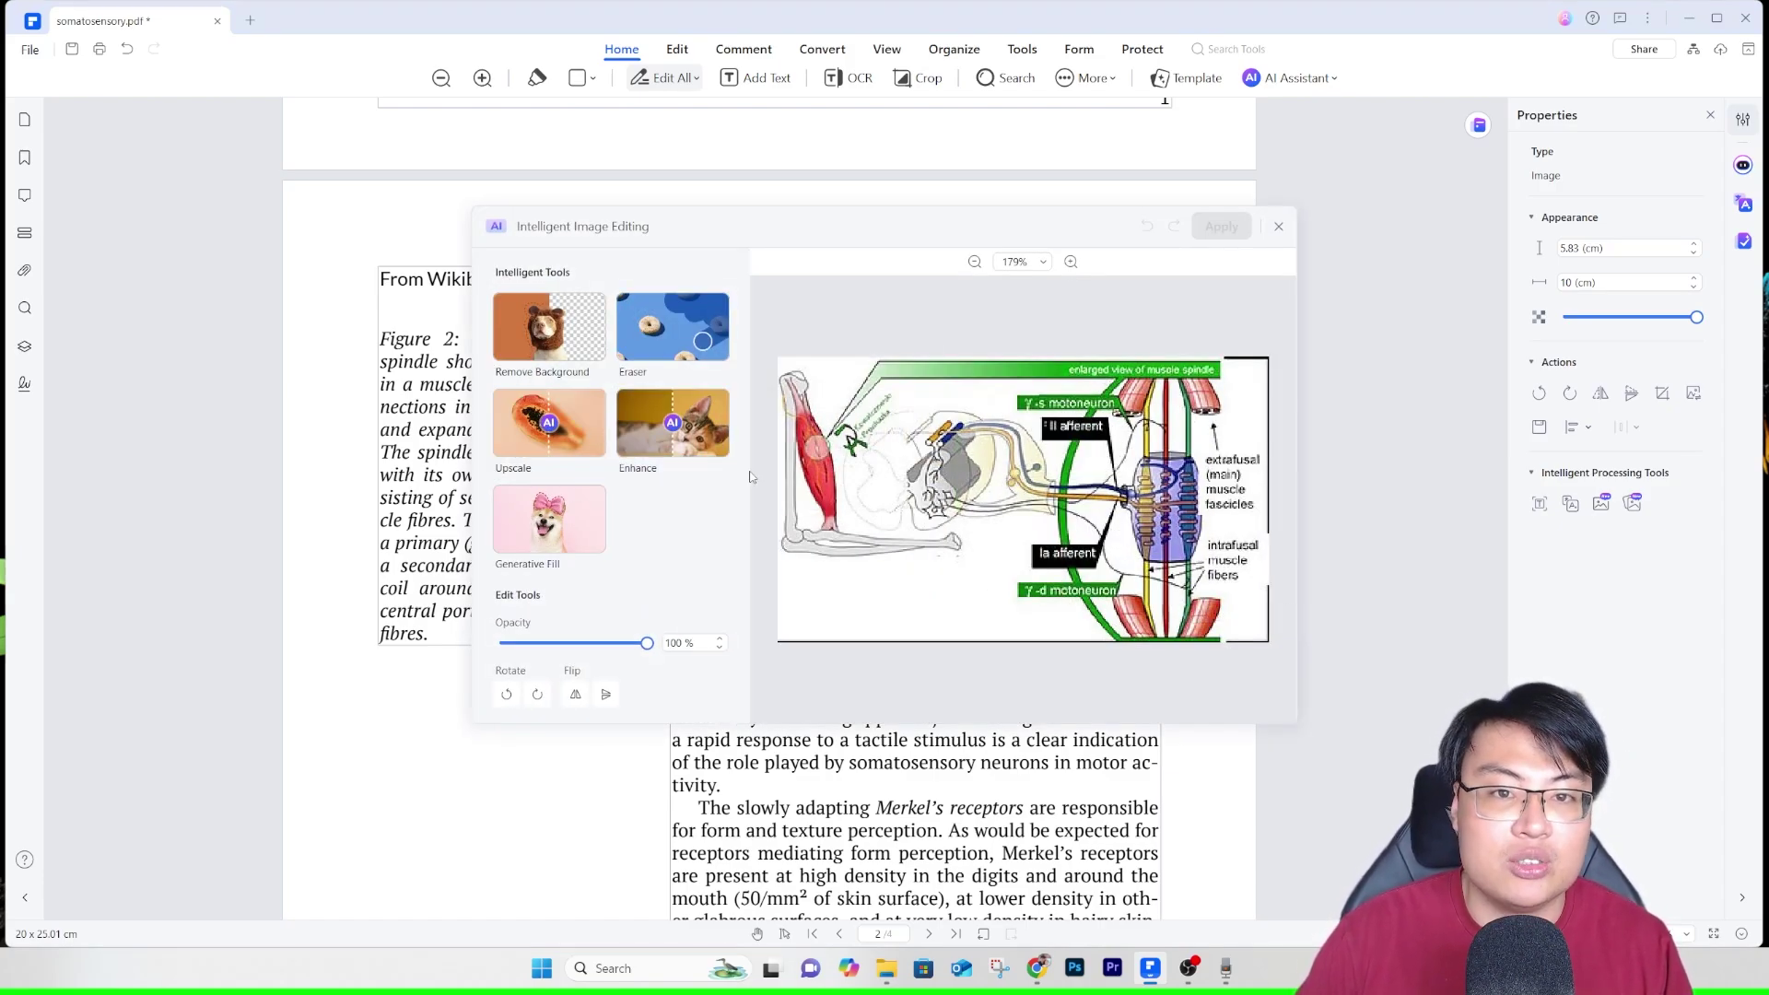
pyautogui.moveTo(919, 247); pyautogui.dragTo(904, 227)
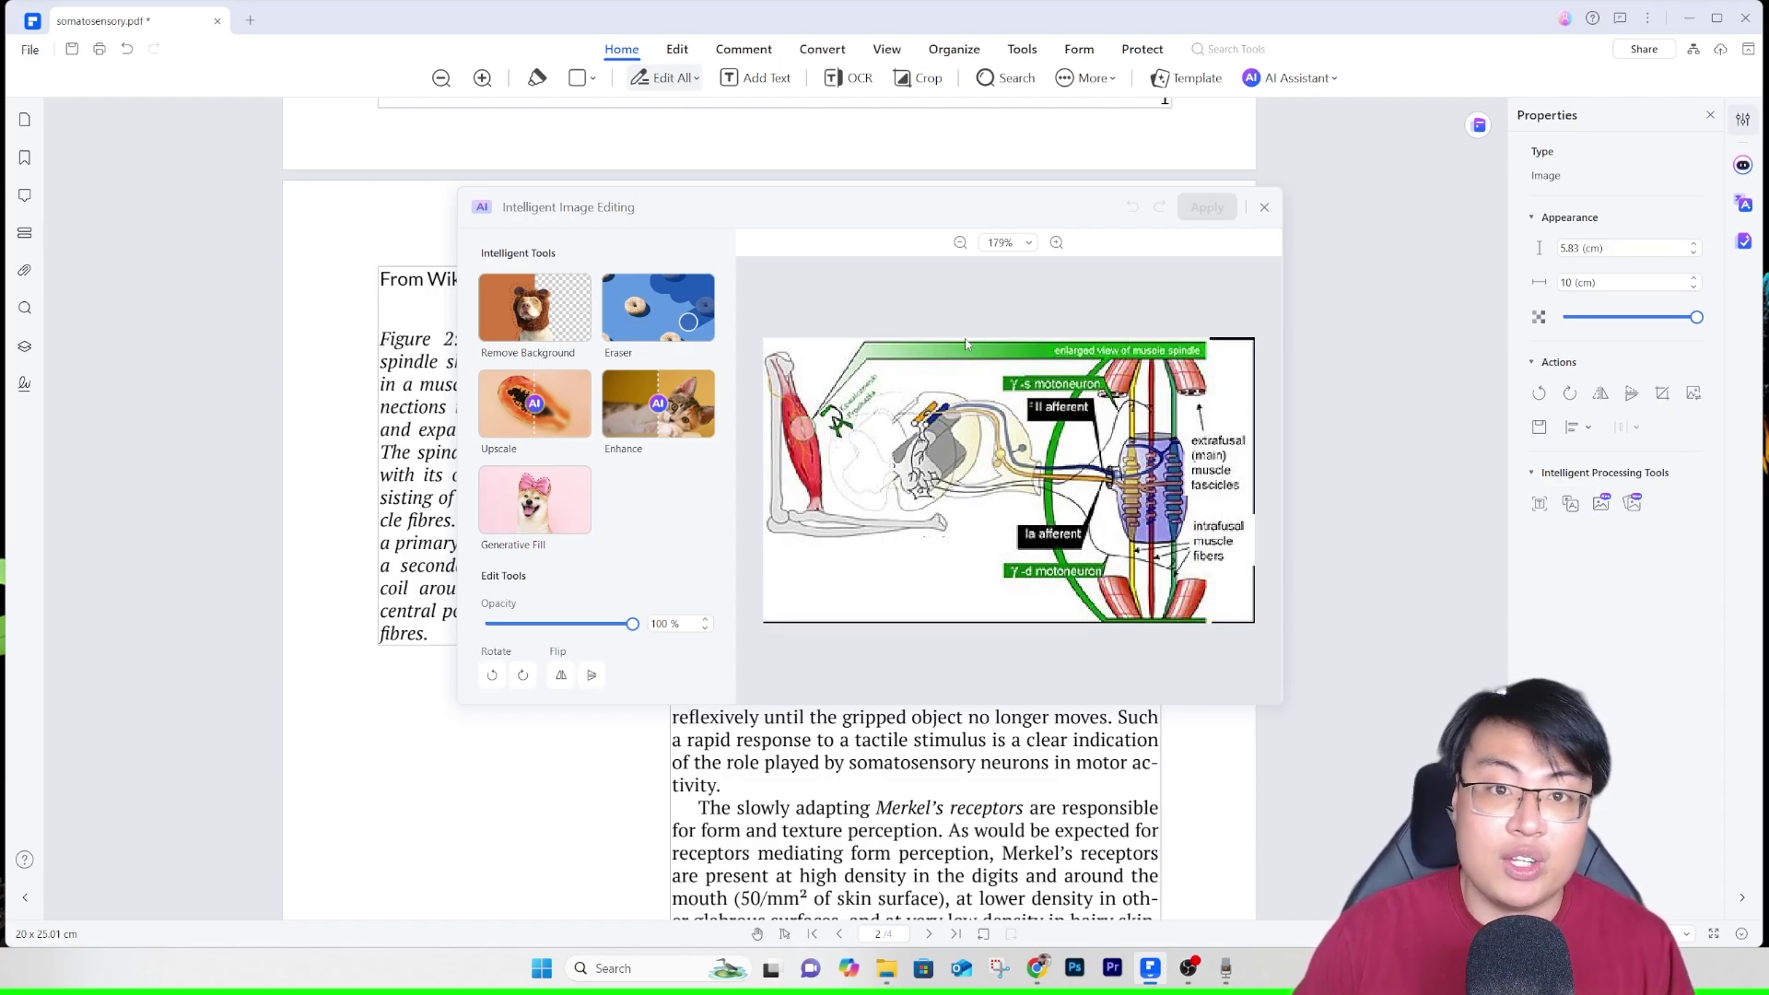
pyautogui.moveTo(949, 208); pyautogui.dragTo(912, 230)
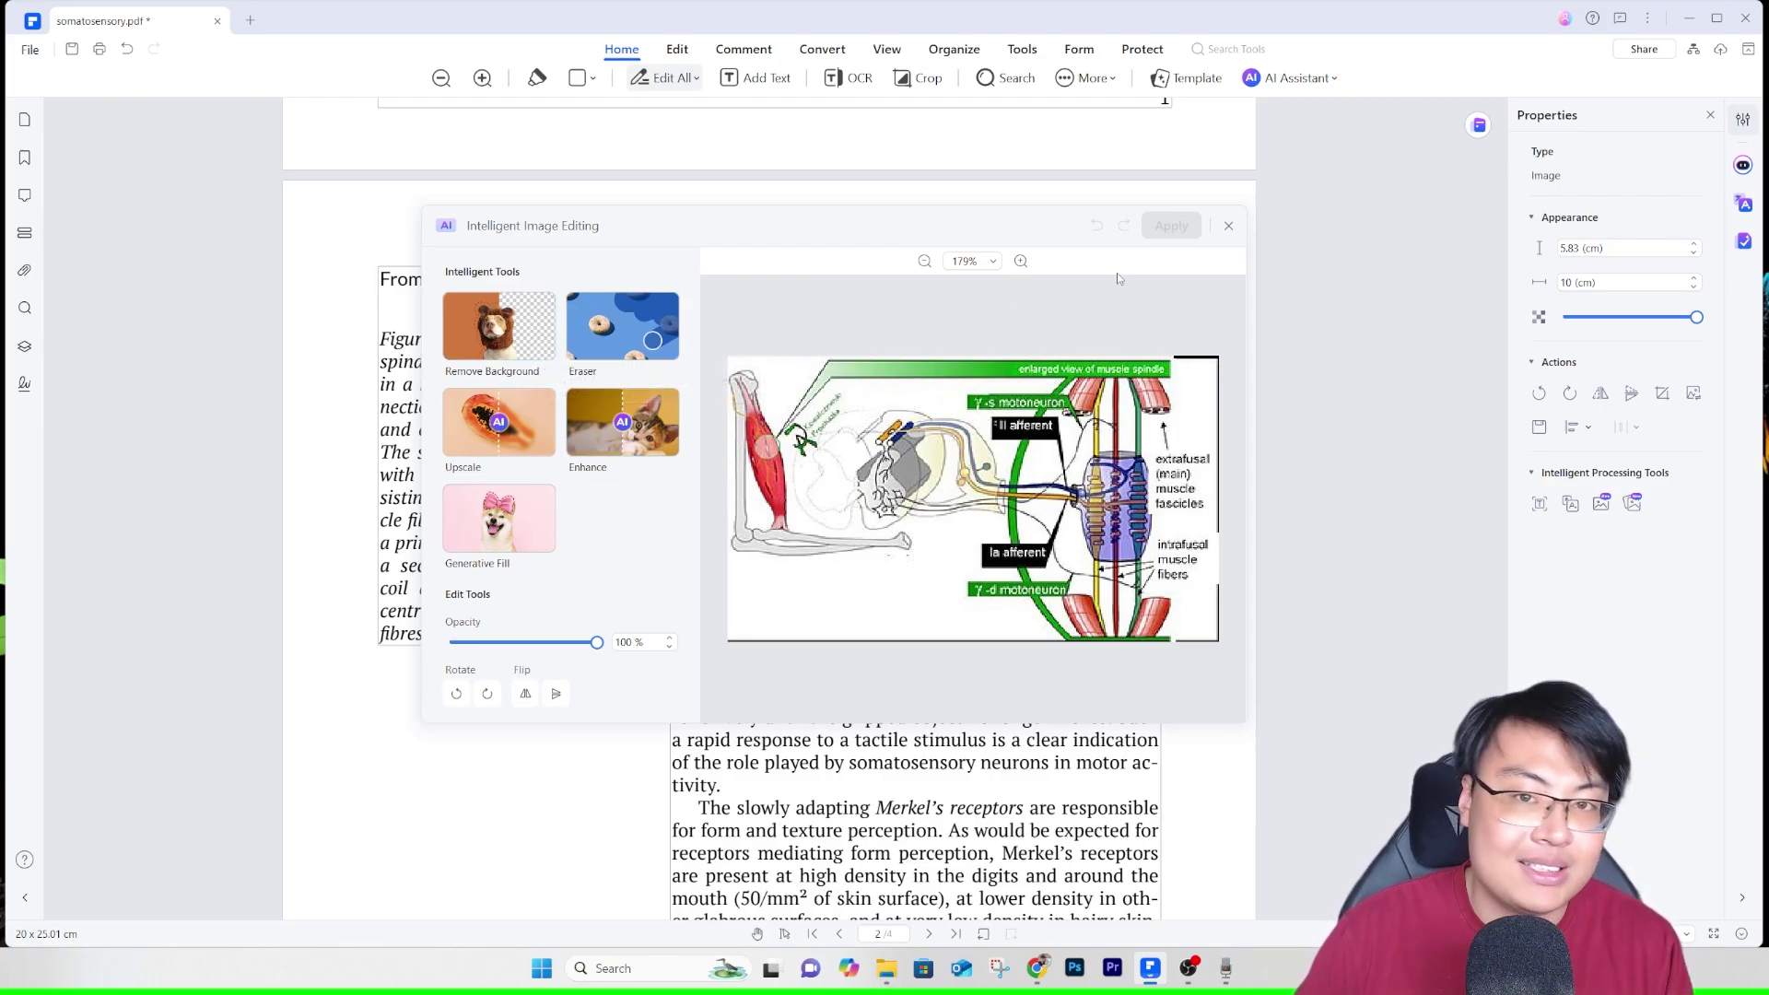
pyautogui.click(1229, 225)
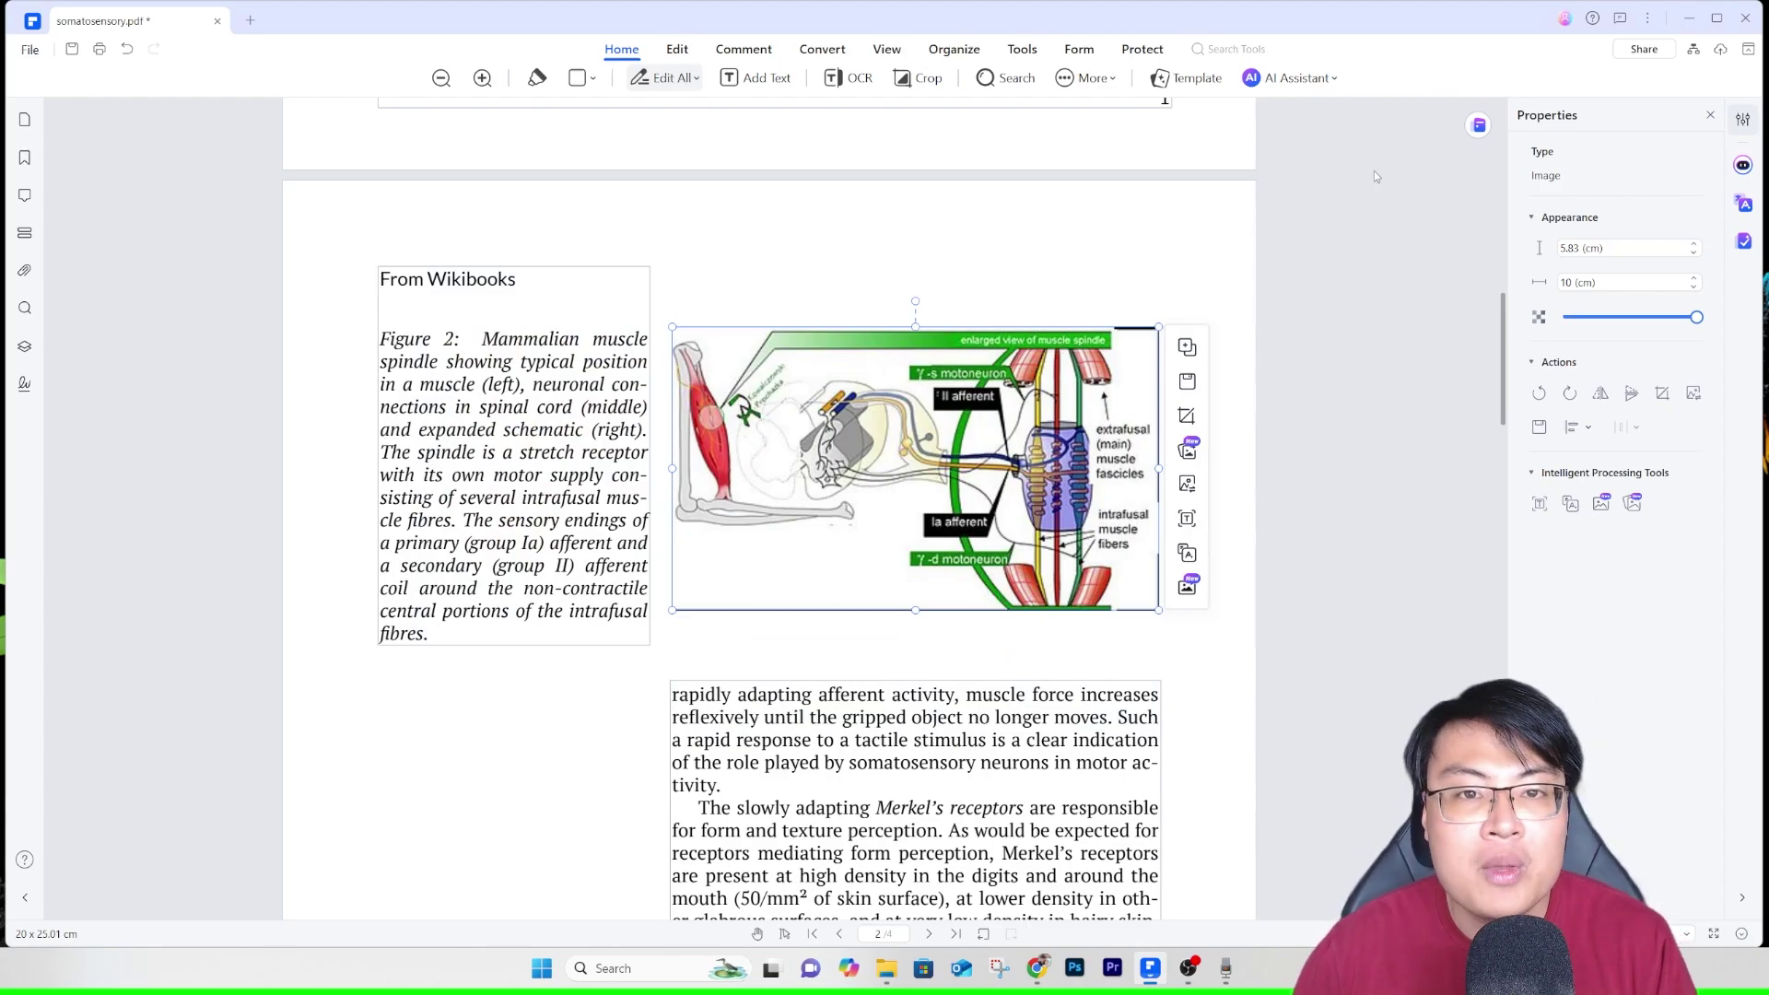
# Click the Figure 2 caption, main text and title boxes while scrolling down to page 3
pyautogui.click(516, 461)
pyautogui.scroll(-5, 965, 631)
pyautogui.click(964, 631)
pyautogui.scroll(-3, 939, 460)
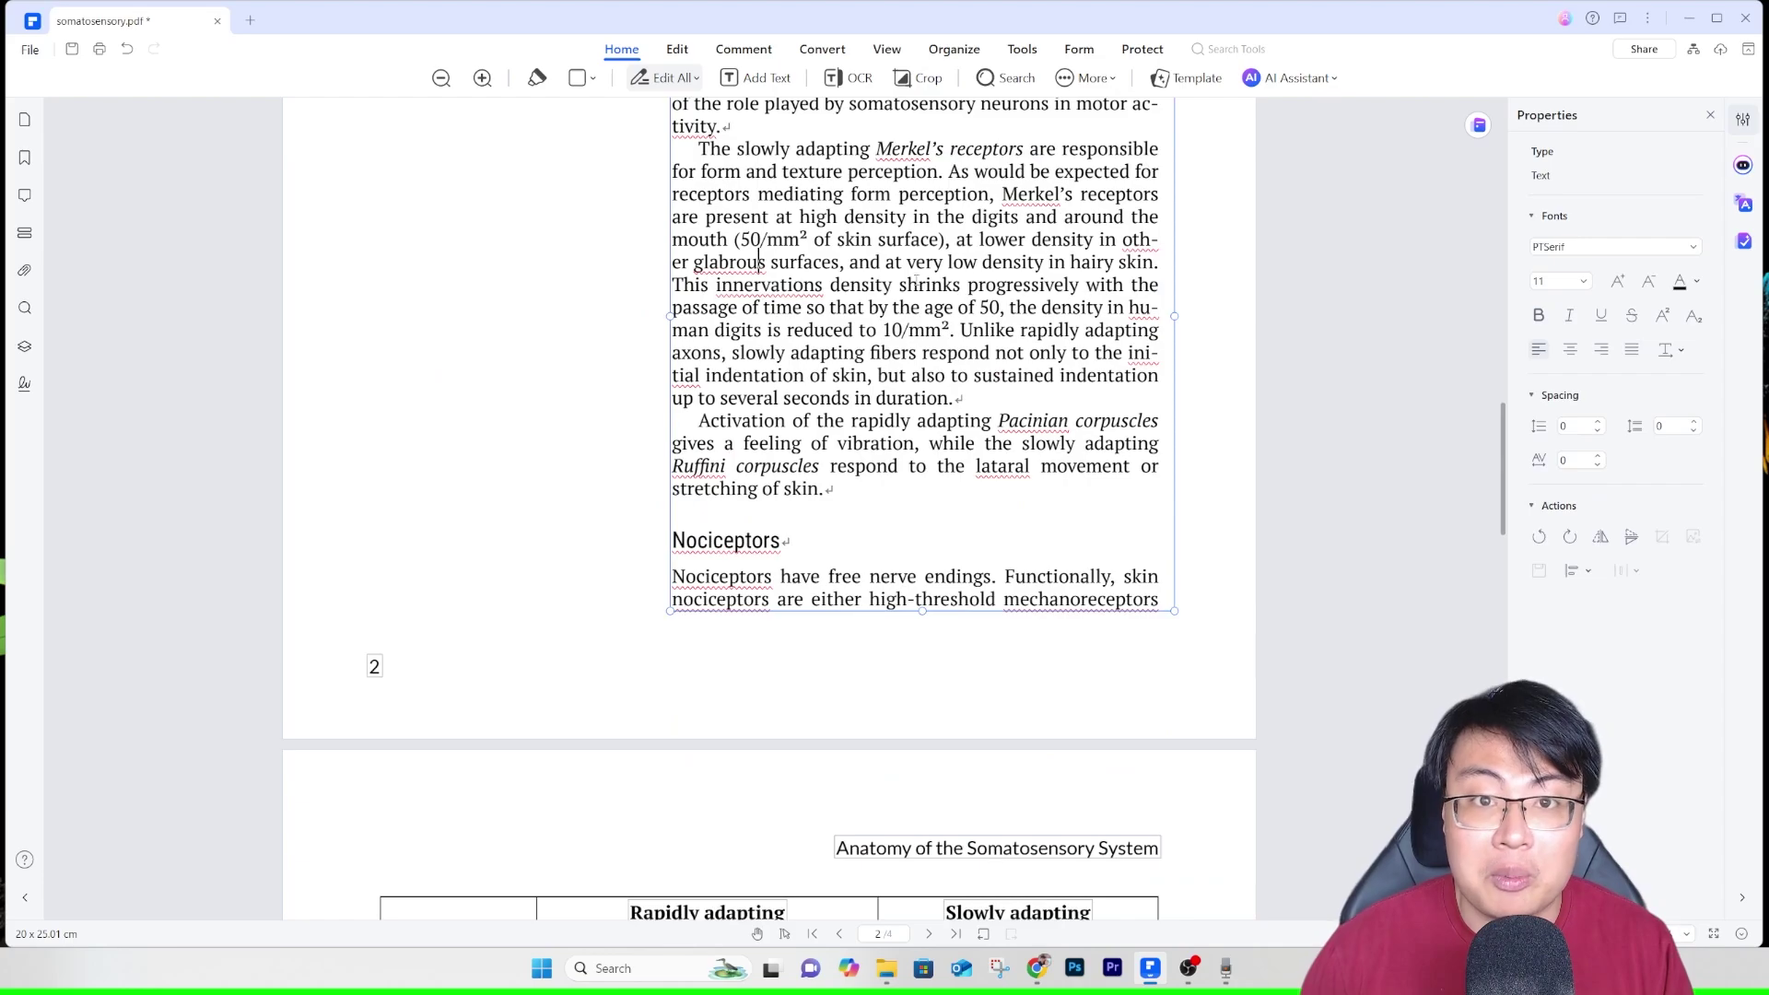
pyautogui.moveTo(961, 329); pyautogui.dragTo(967, 353)
pyautogui.scroll(-6, 967, 353)
pyautogui.click(1013, 356)
pyautogui.scroll(-1, 1209, 447)
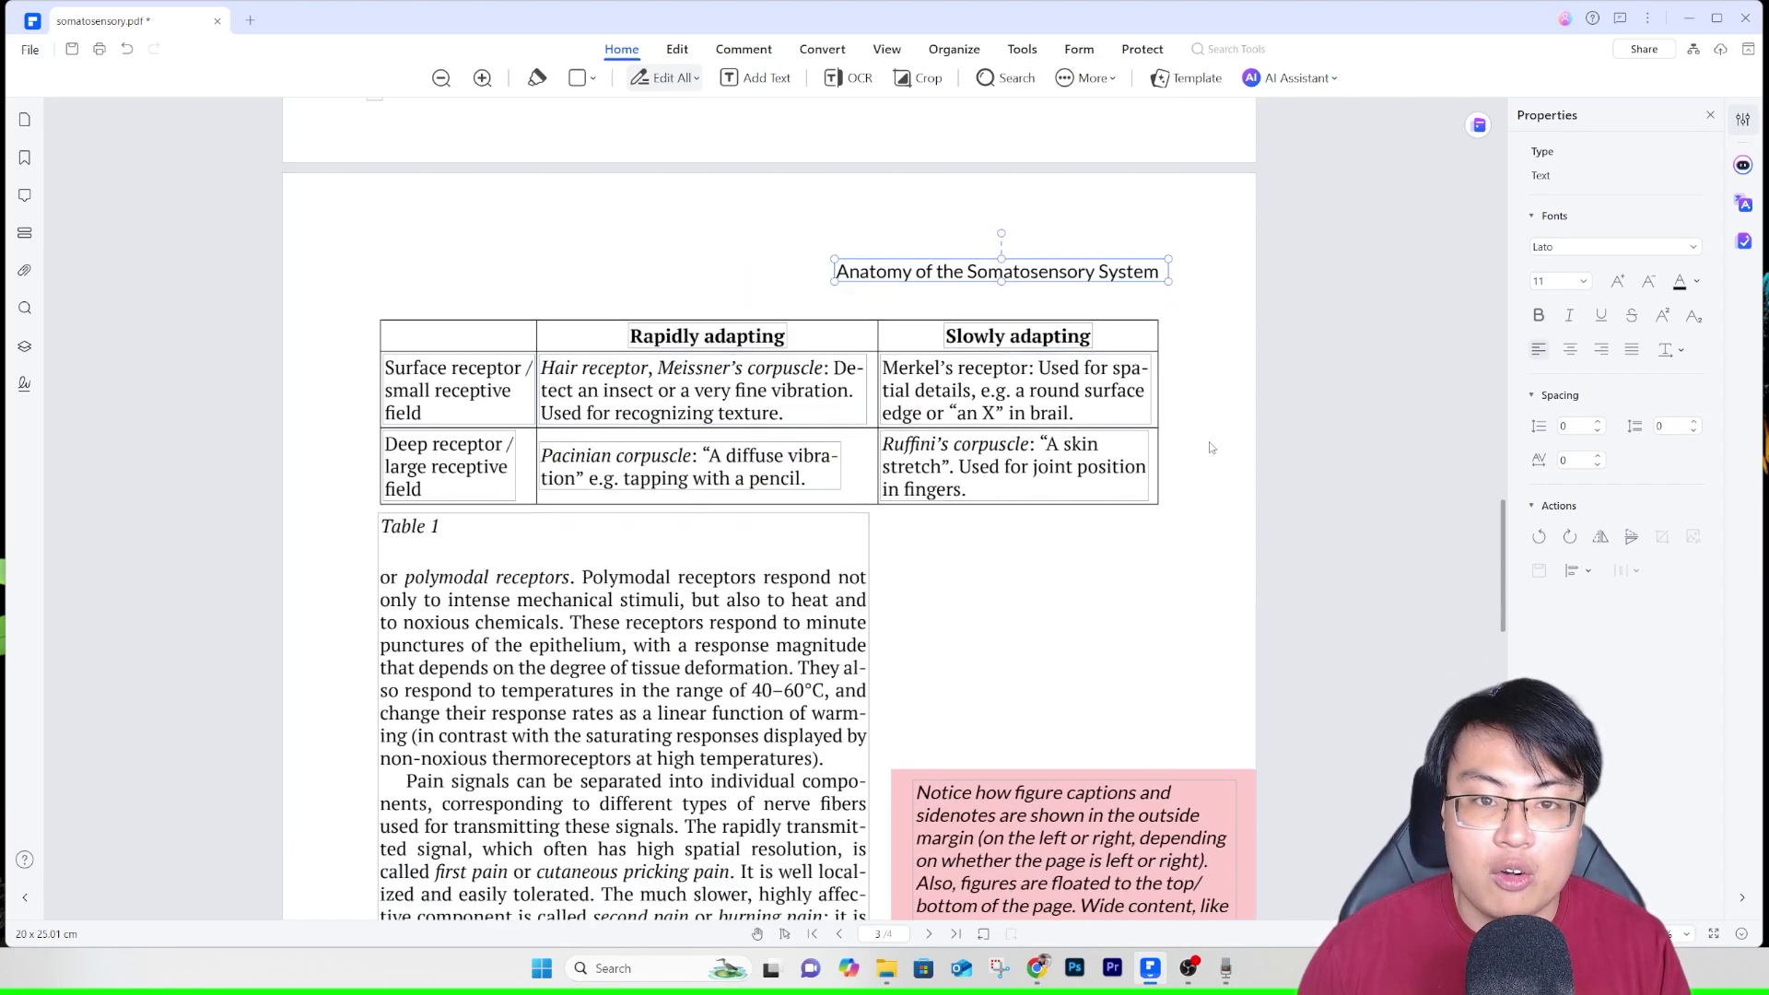
pyautogui.scroll(-9, 1210, 447)
pyautogui.scroll(4, 1184, 461)
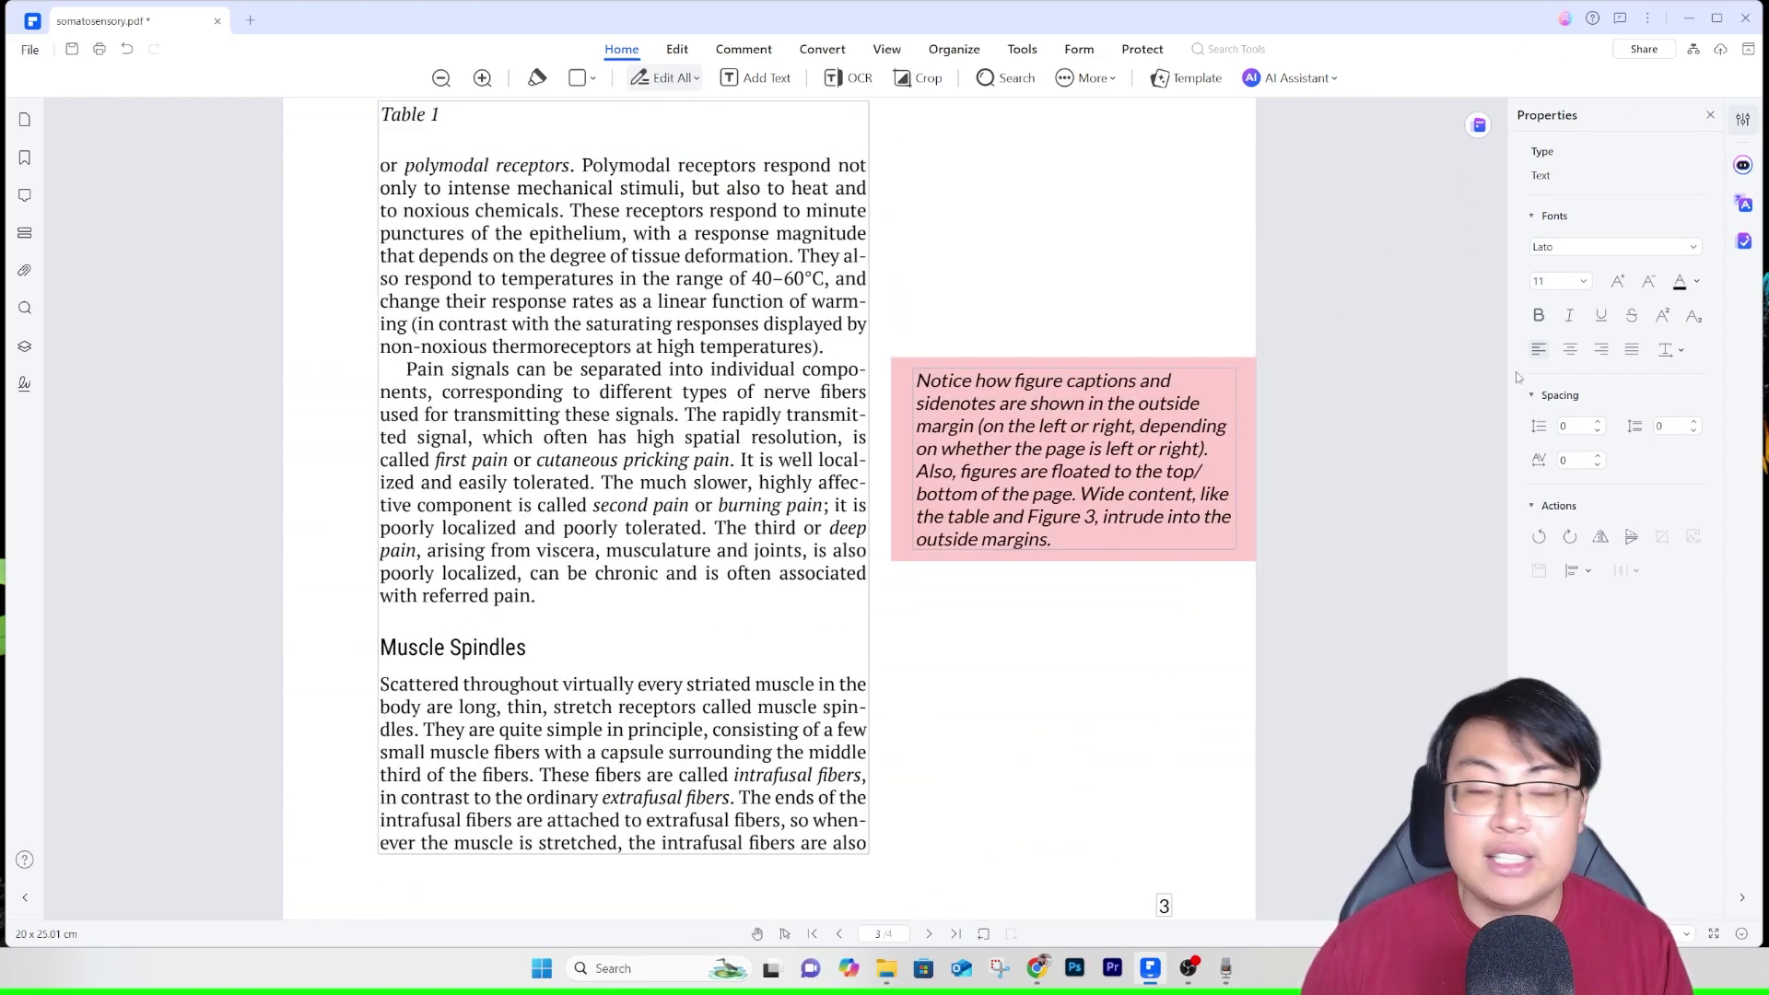
# Select the text from 'or polymodal' to 'with referred pain.' and set it to Helvetica
pyautogui.click(934, 417)
pyautogui.click(693, 369)
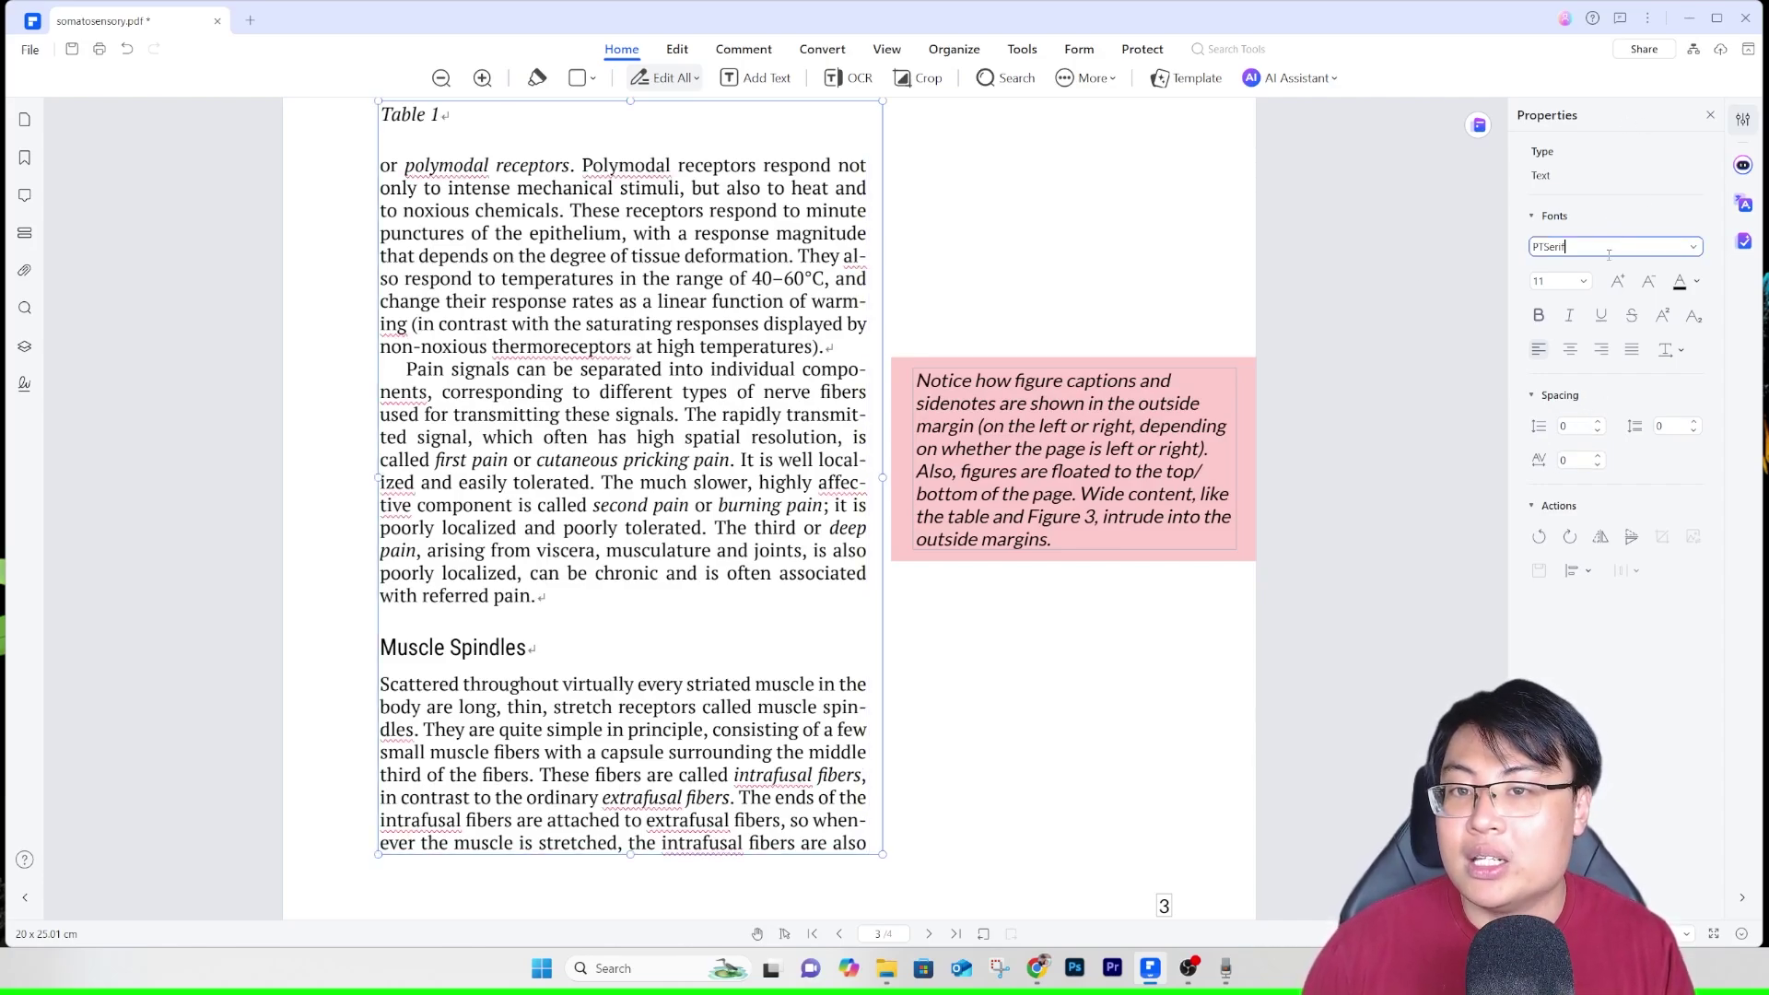
pyautogui.click(1693, 246)
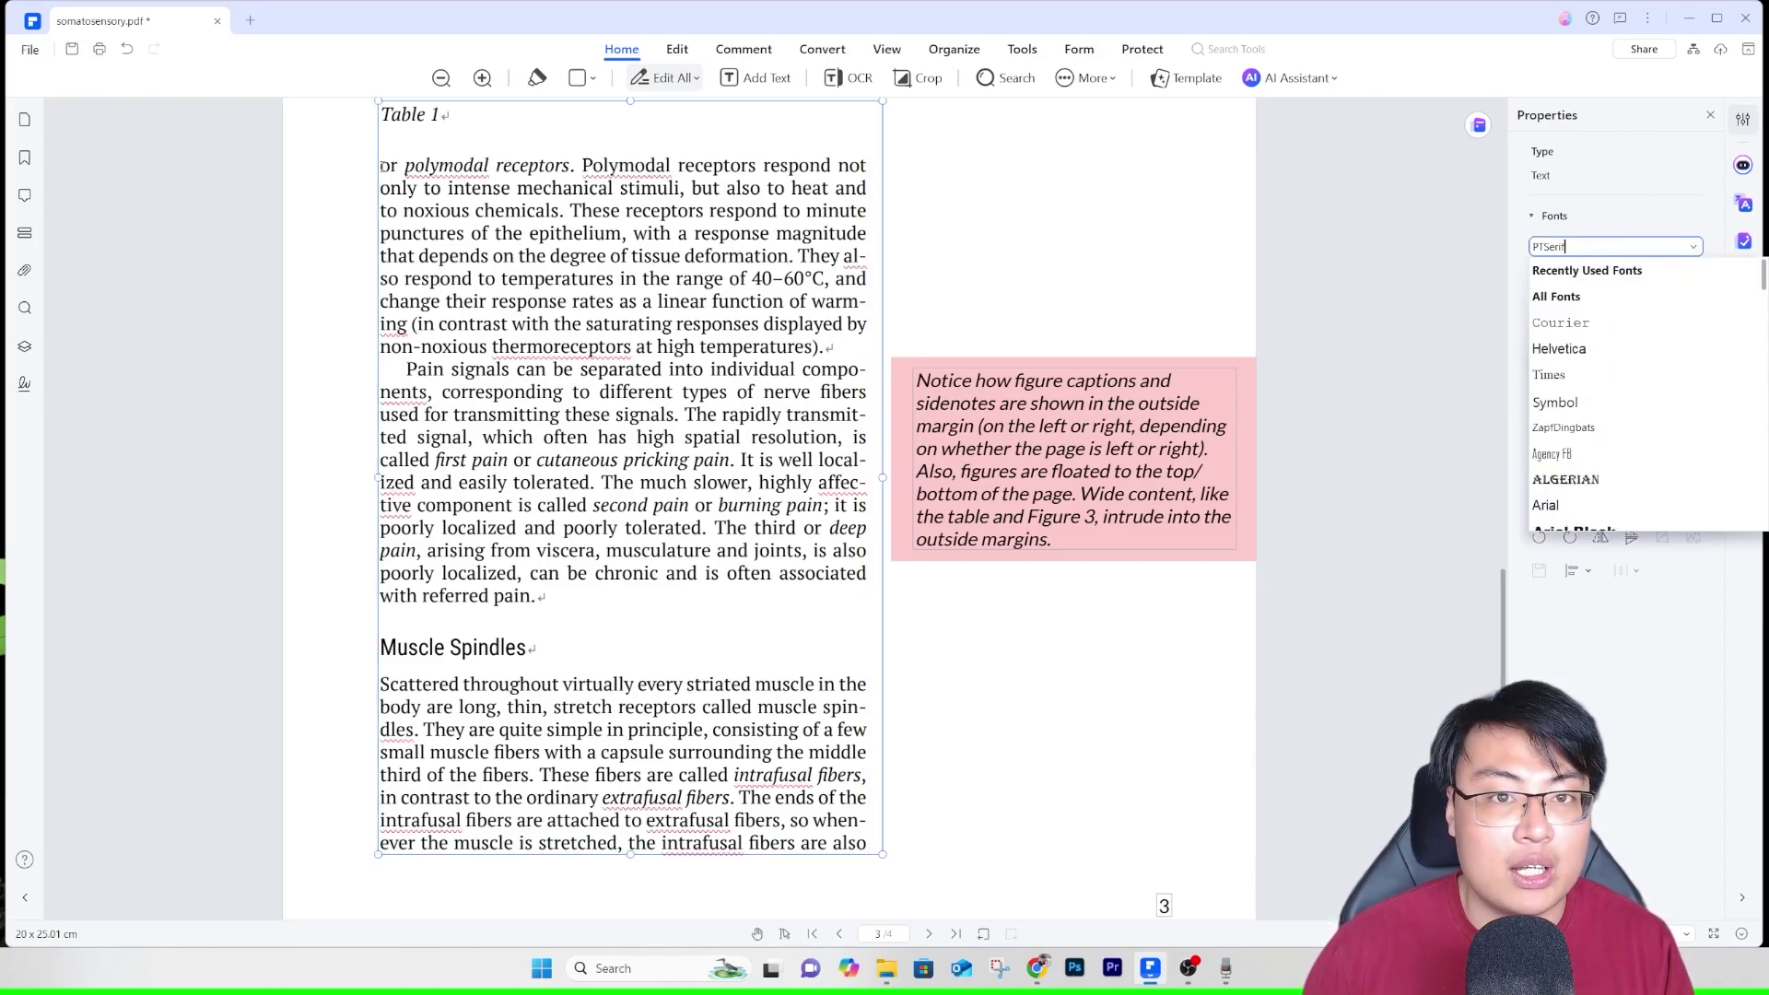
pyautogui.moveTo(383, 166); pyautogui.dragTo(544, 597)
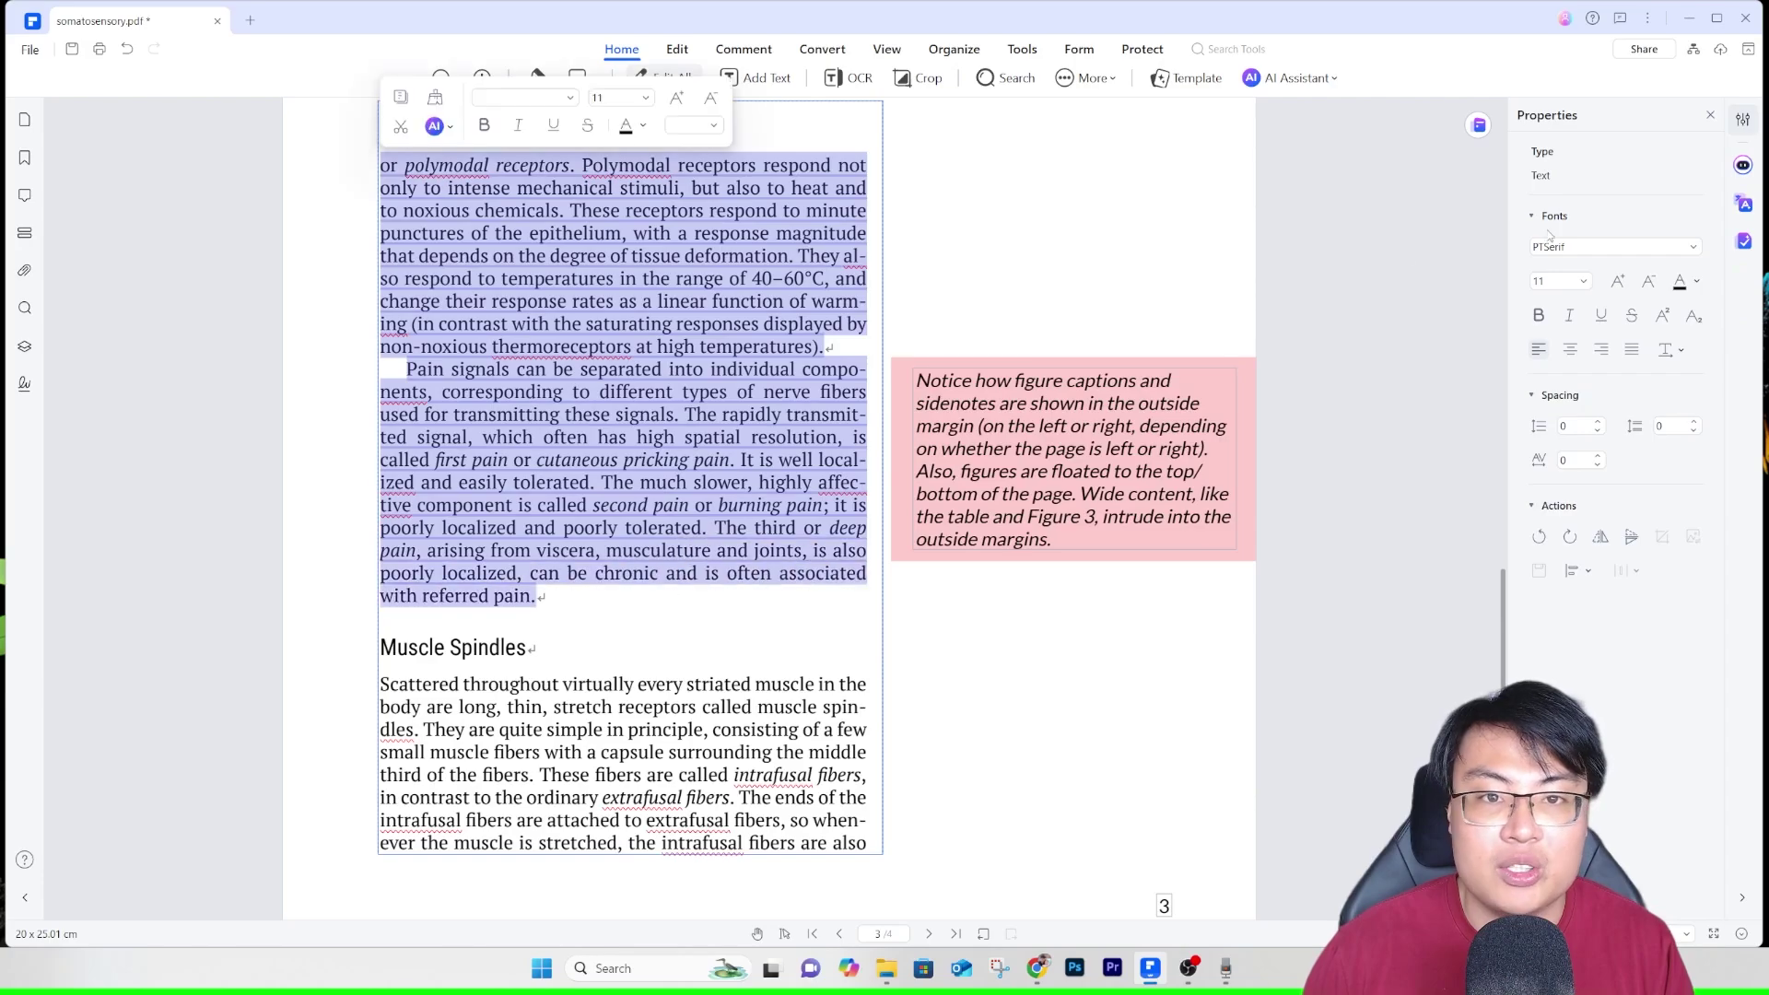
pyautogui.click(1659, 246)
pyautogui.scroll(-3, 1599, 368)
pyautogui.click(1599, 348)
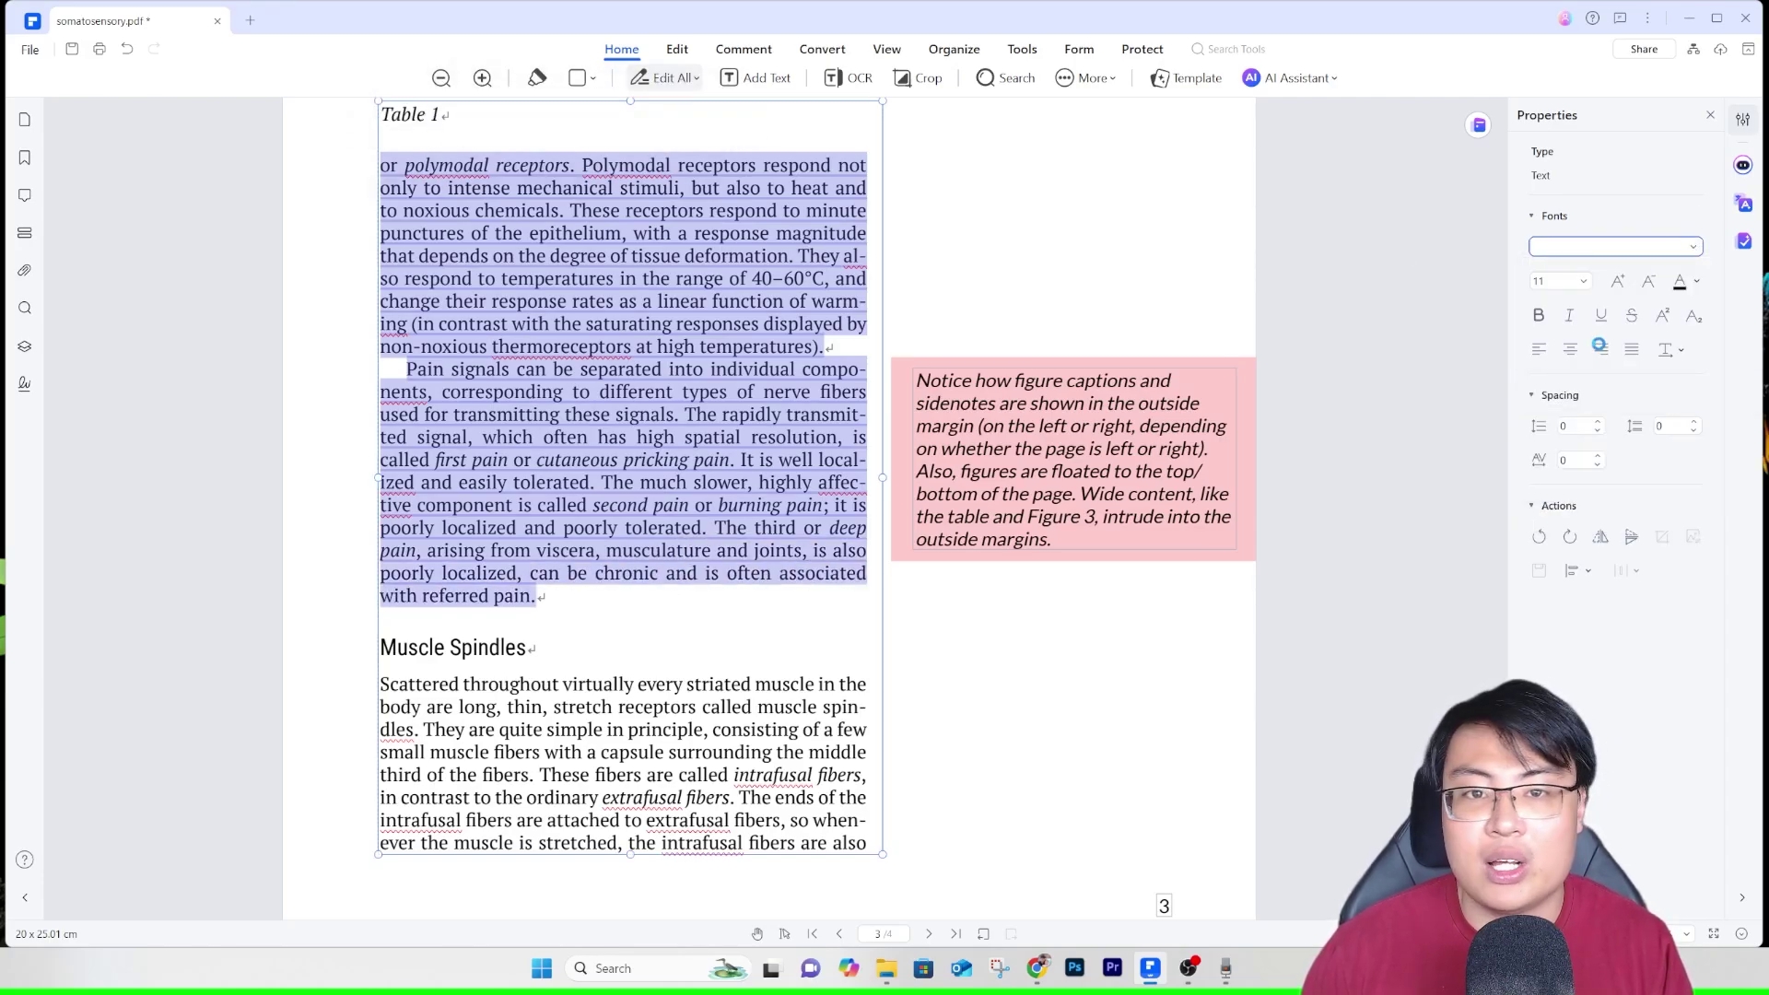
# Colour the selected paragraphs yellow and finish editing
pyautogui.click(1695, 280)
pyautogui.click(1729, 360)
pyautogui.click(1696, 280)
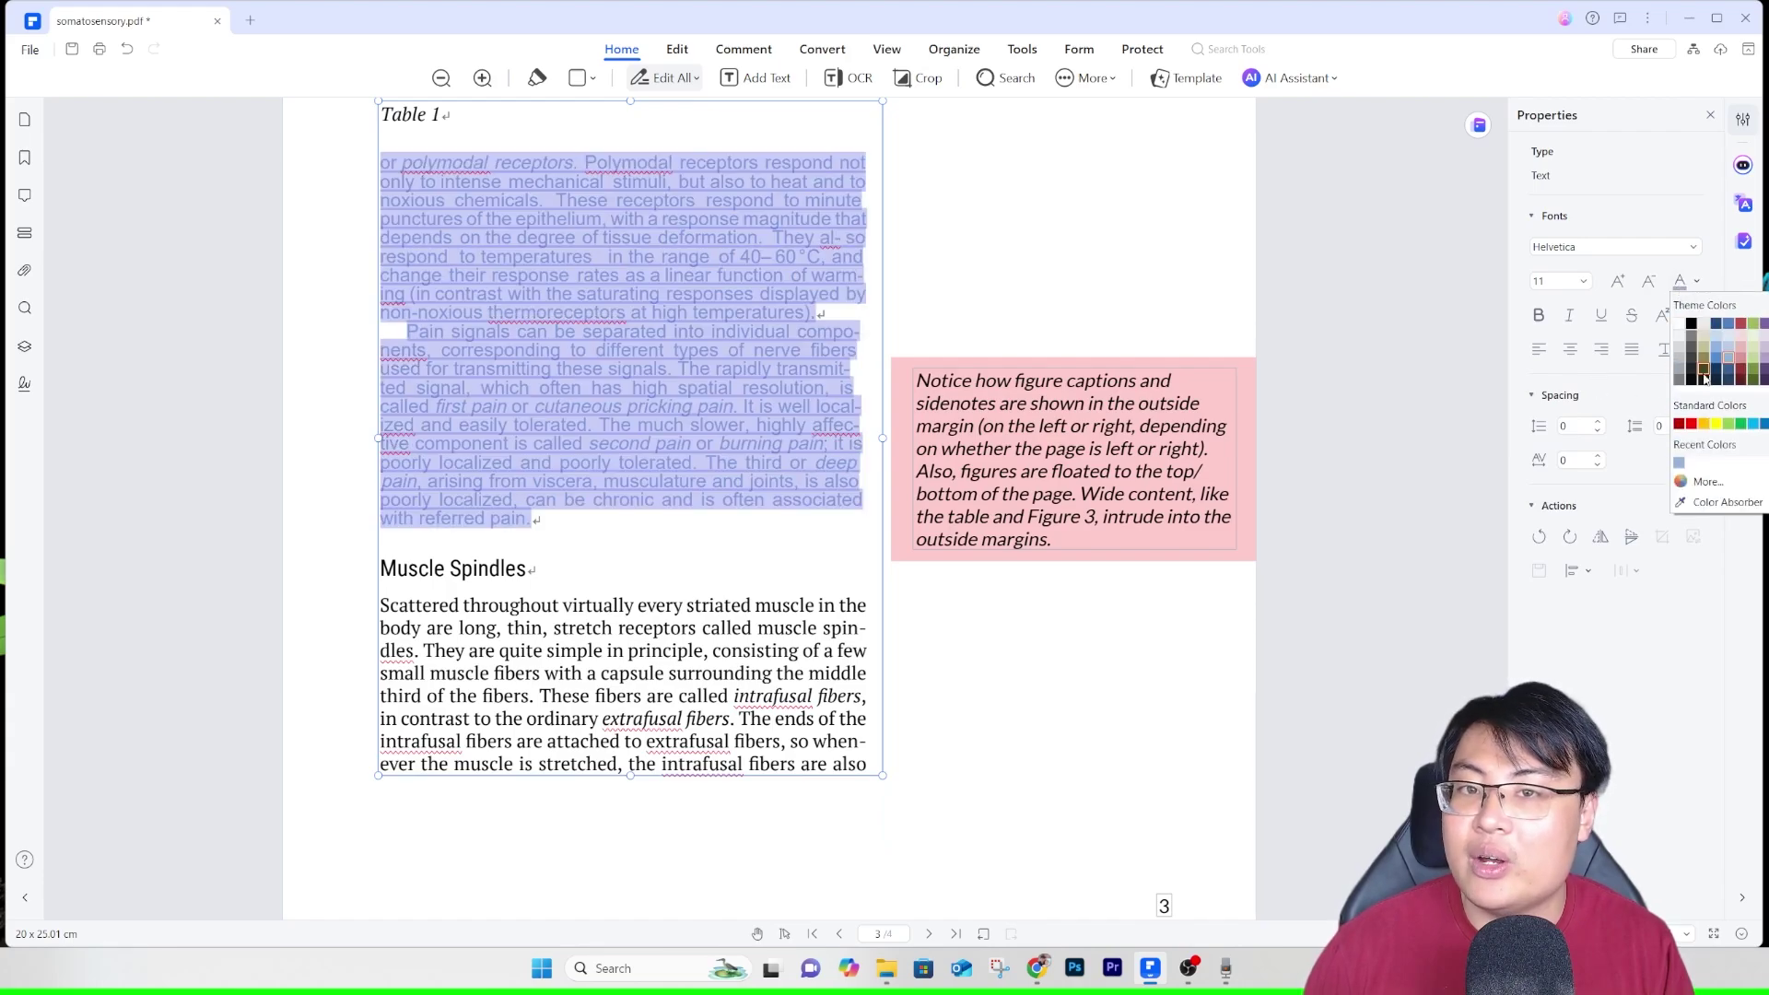
pyautogui.click(1716, 423)
pyautogui.click(1164, 242)
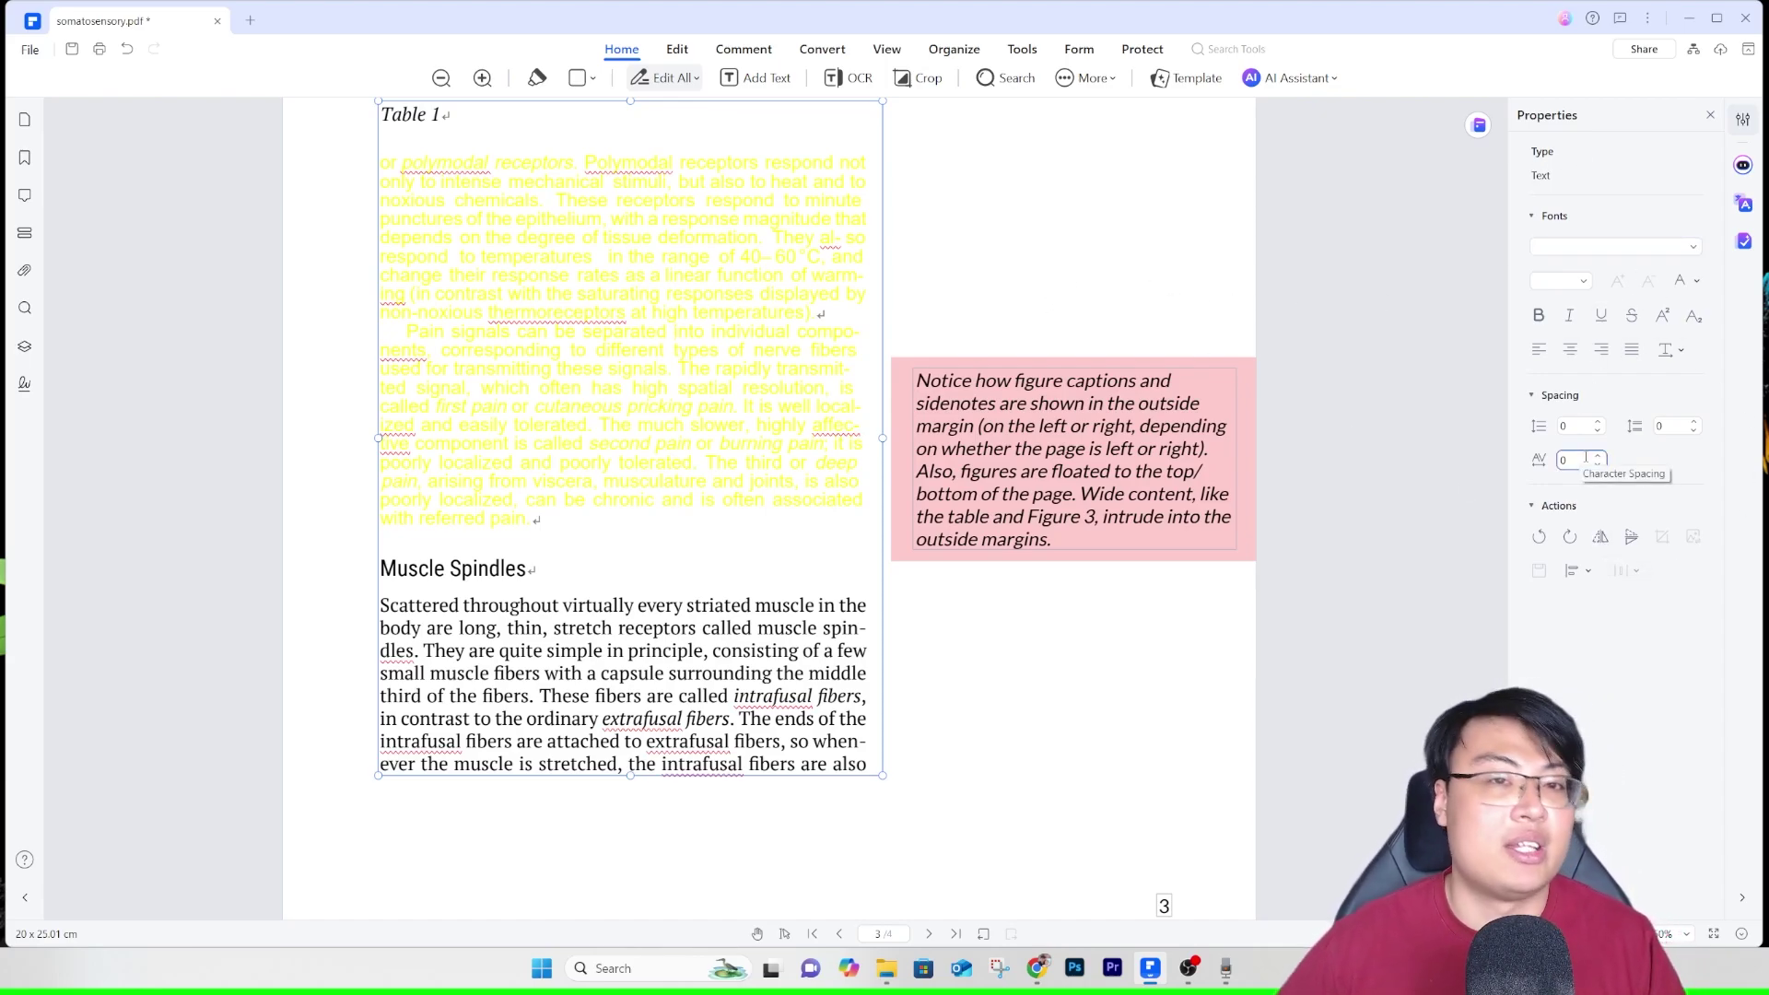
pyautogui.scroll(-10, 924, 417)
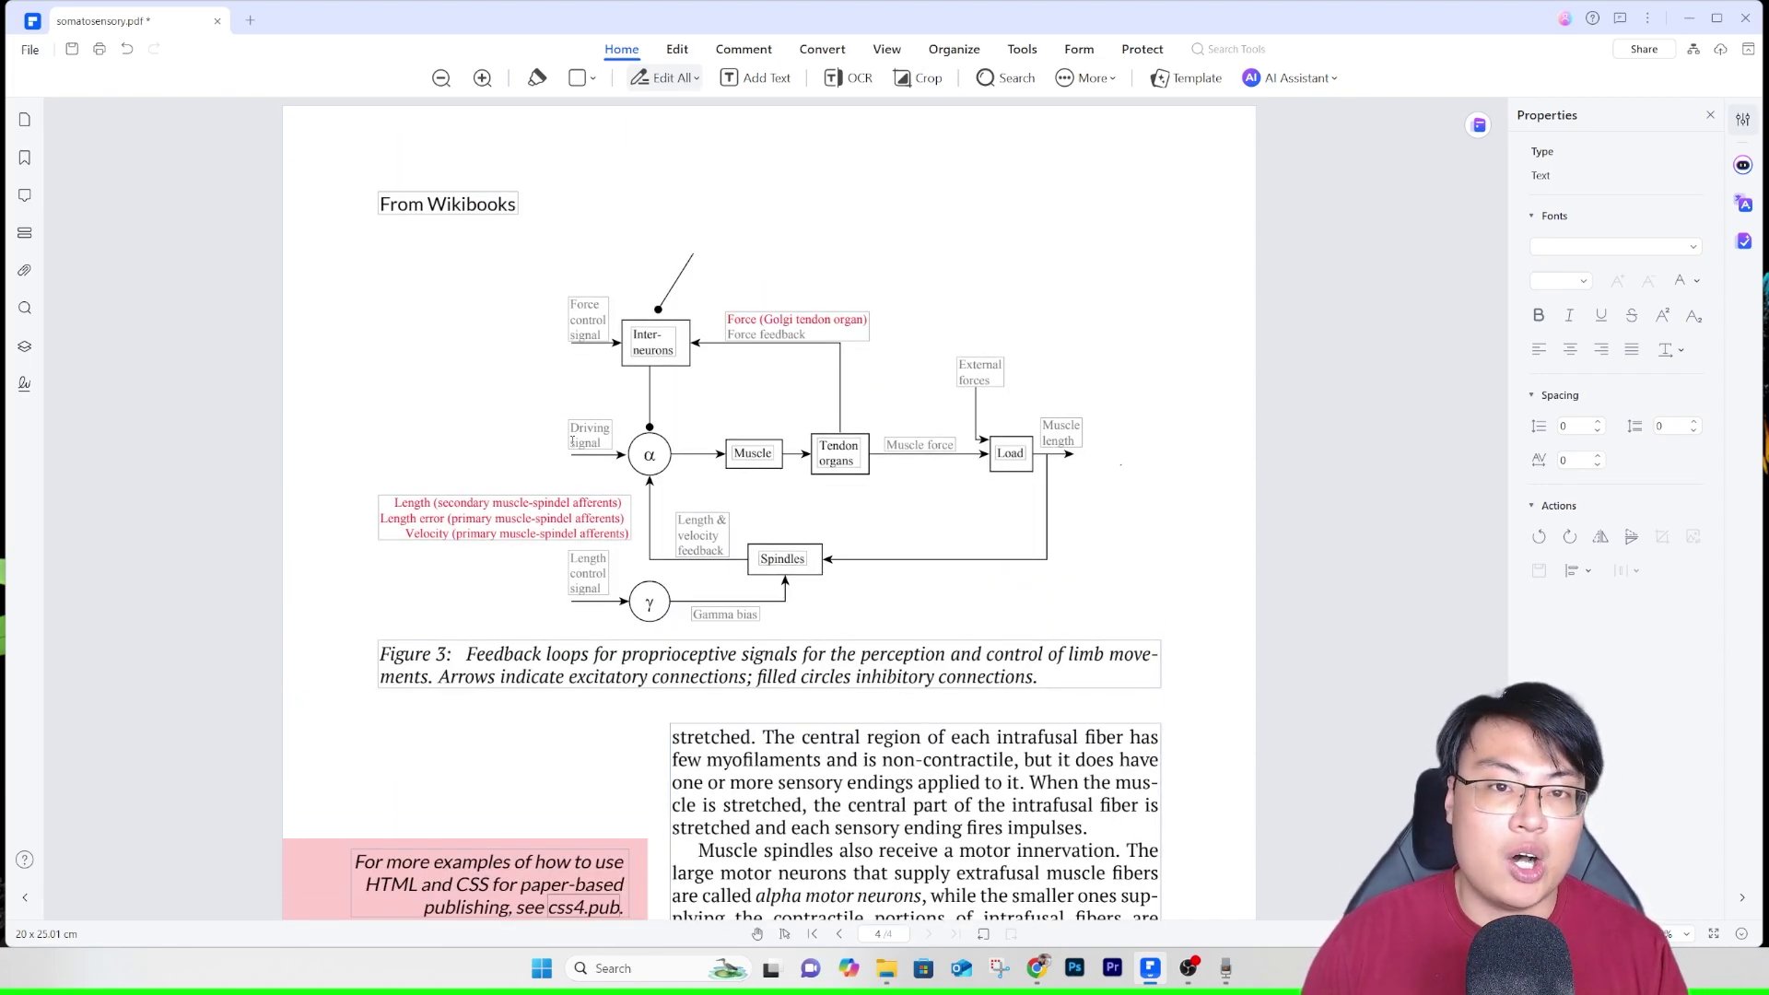
# Select the Inter-neurons, Muscle and Driving signal labels in Figure 3
pyautogui.doubleClick(646, 335)
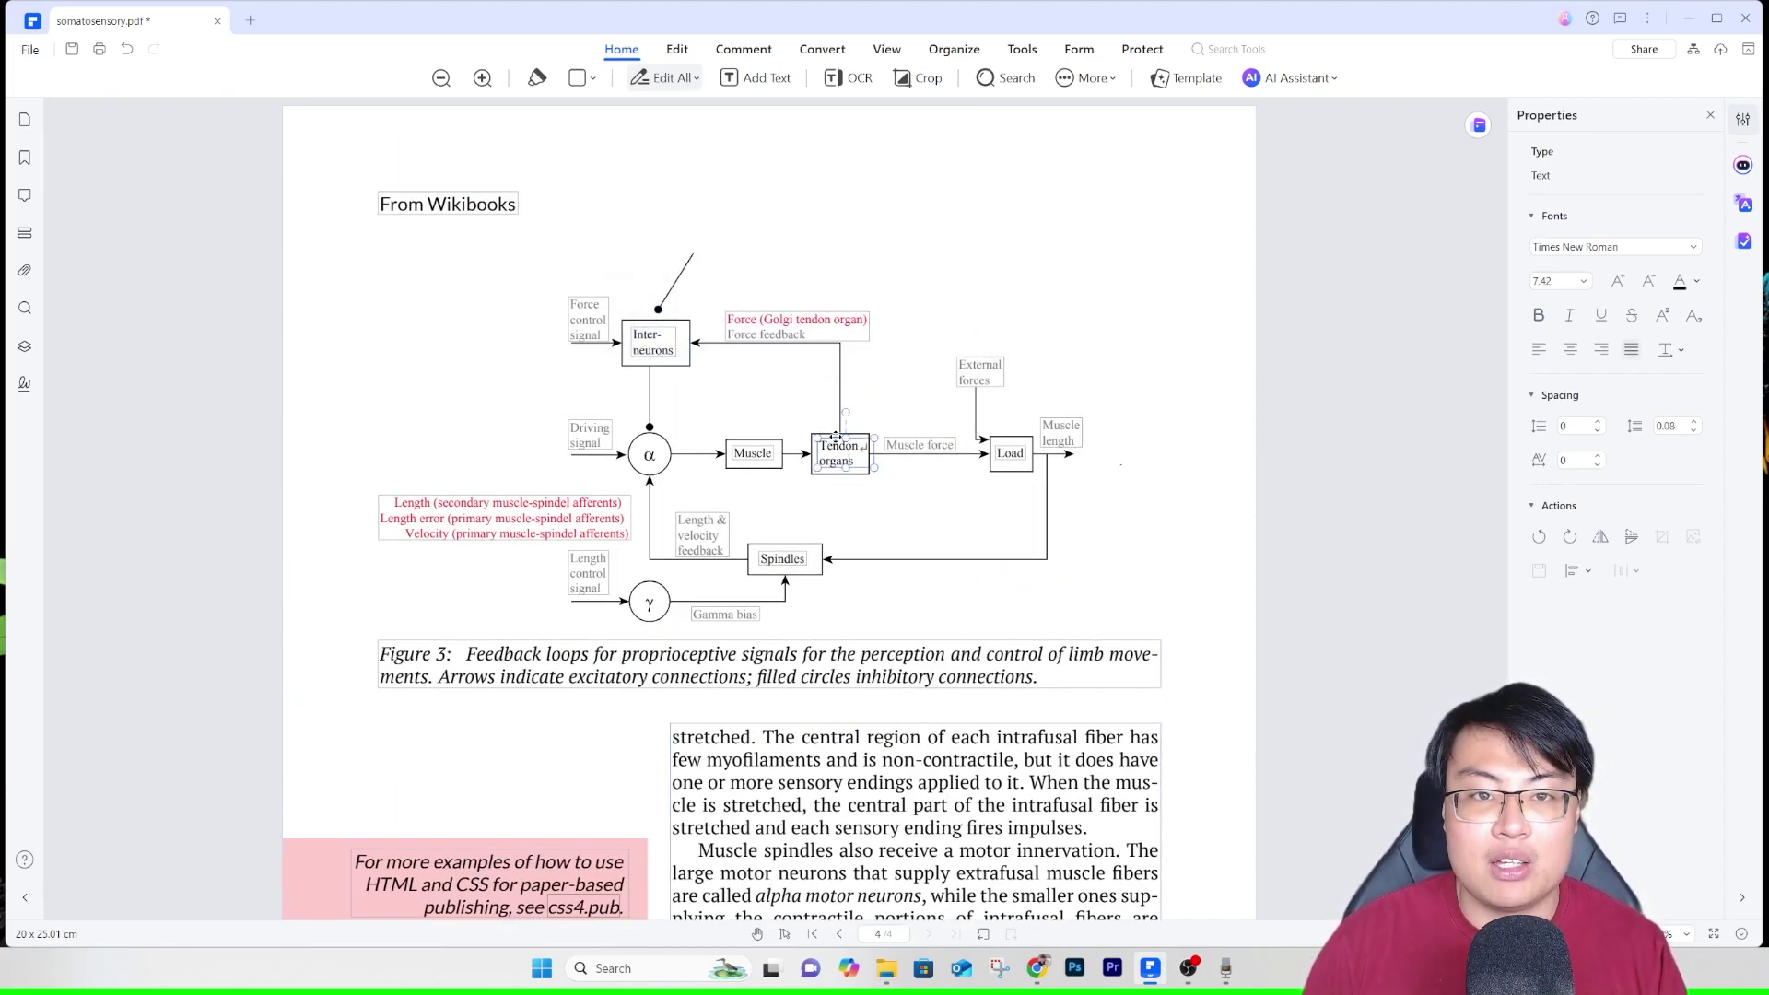
pyautogui.click(755, 453)
pyautogui.click(586, 442)
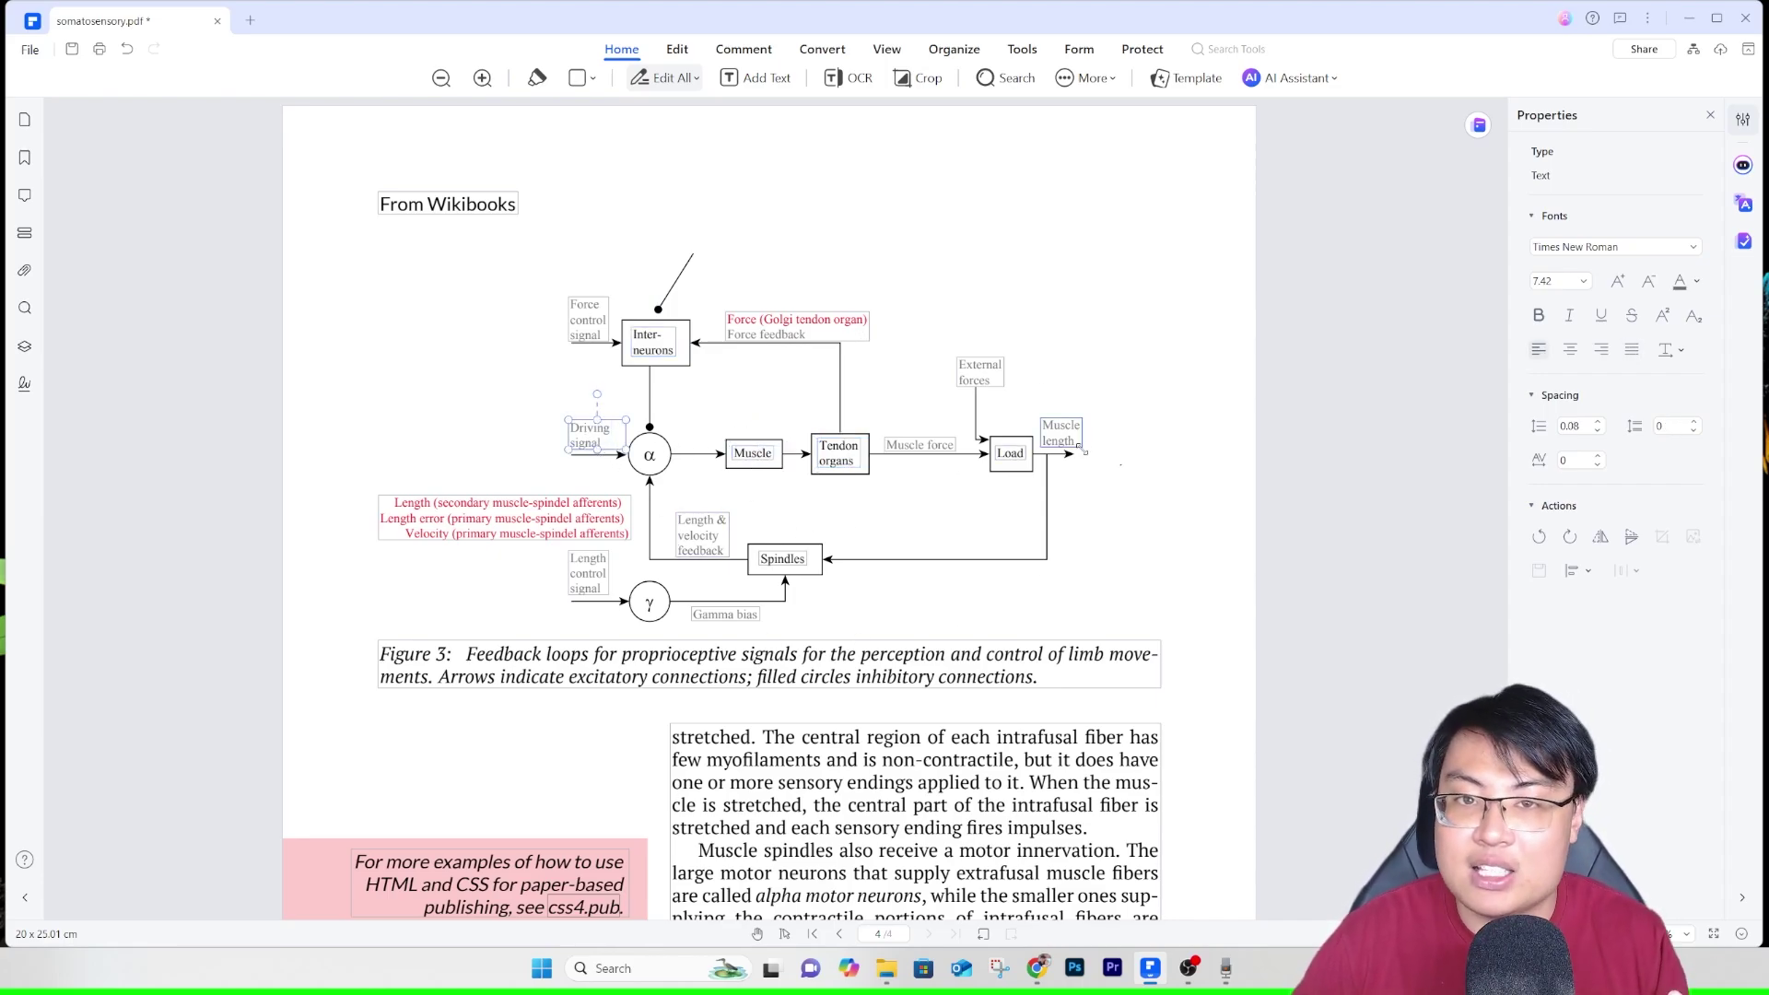
# Scroll back up to the top of page 1 showing the edited title
pyautogui.scroll(-5, 1182, 530)
pyautogui.scroll(9, 1181, 531)
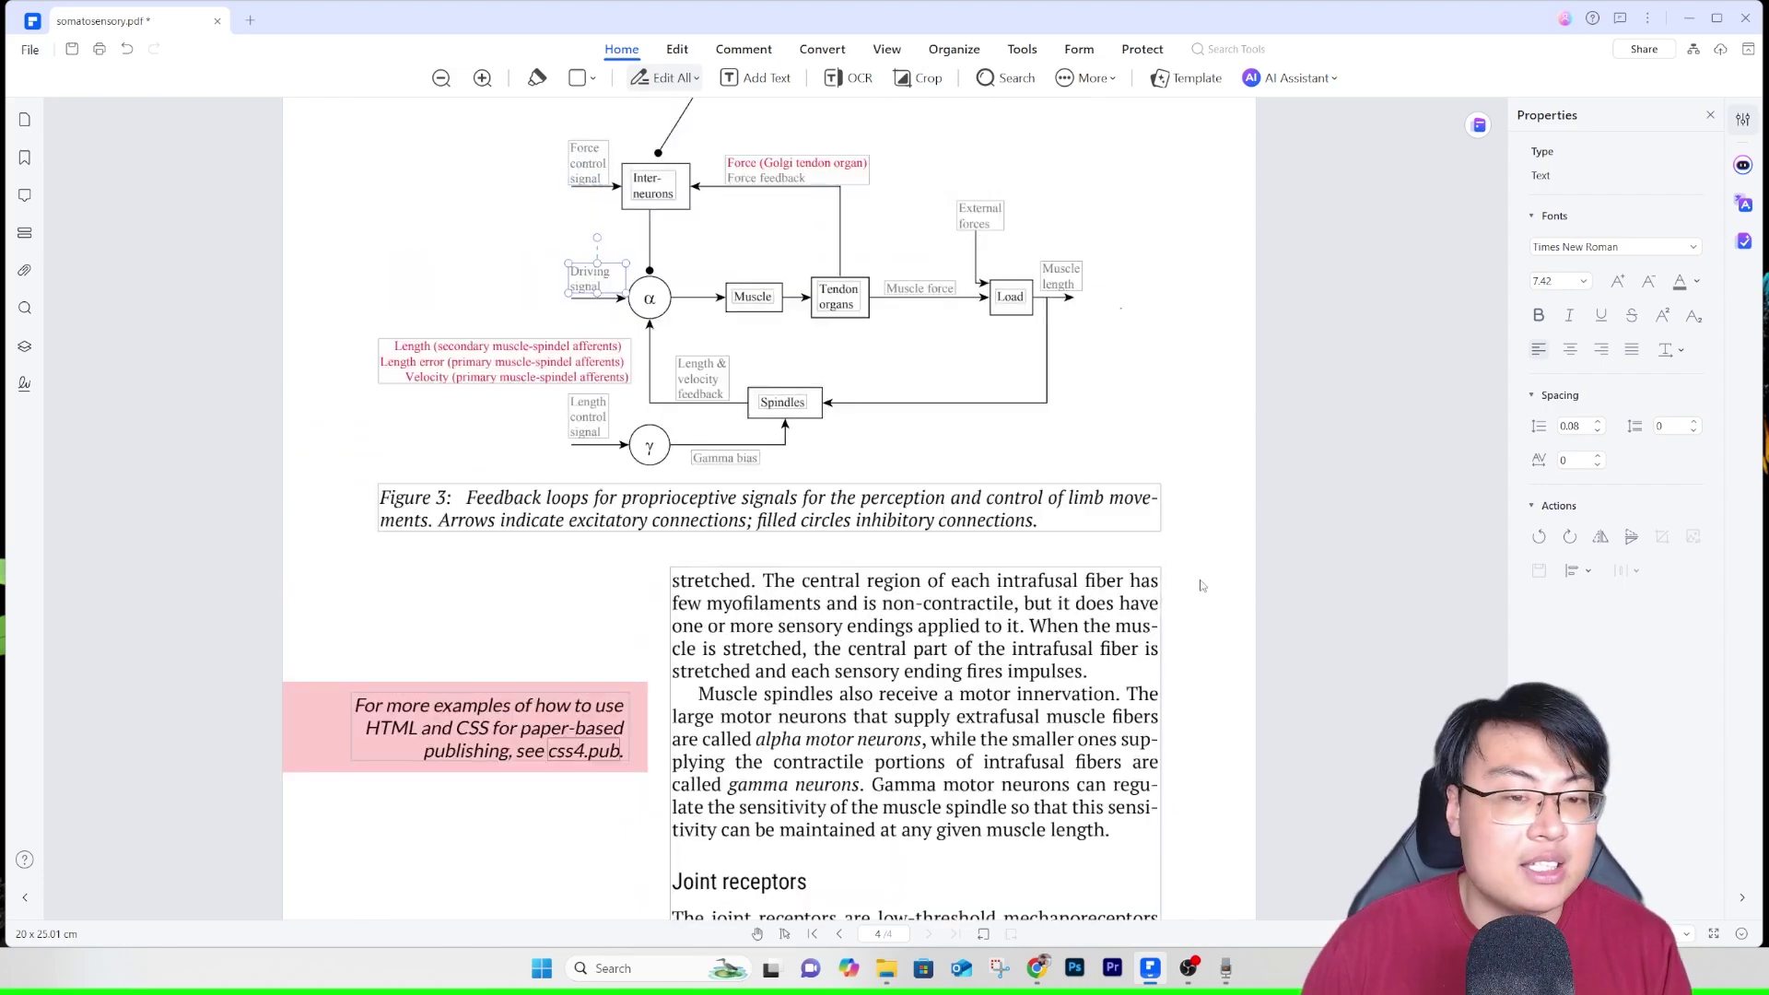
pyautogui.scroll(10, 1195, 590)
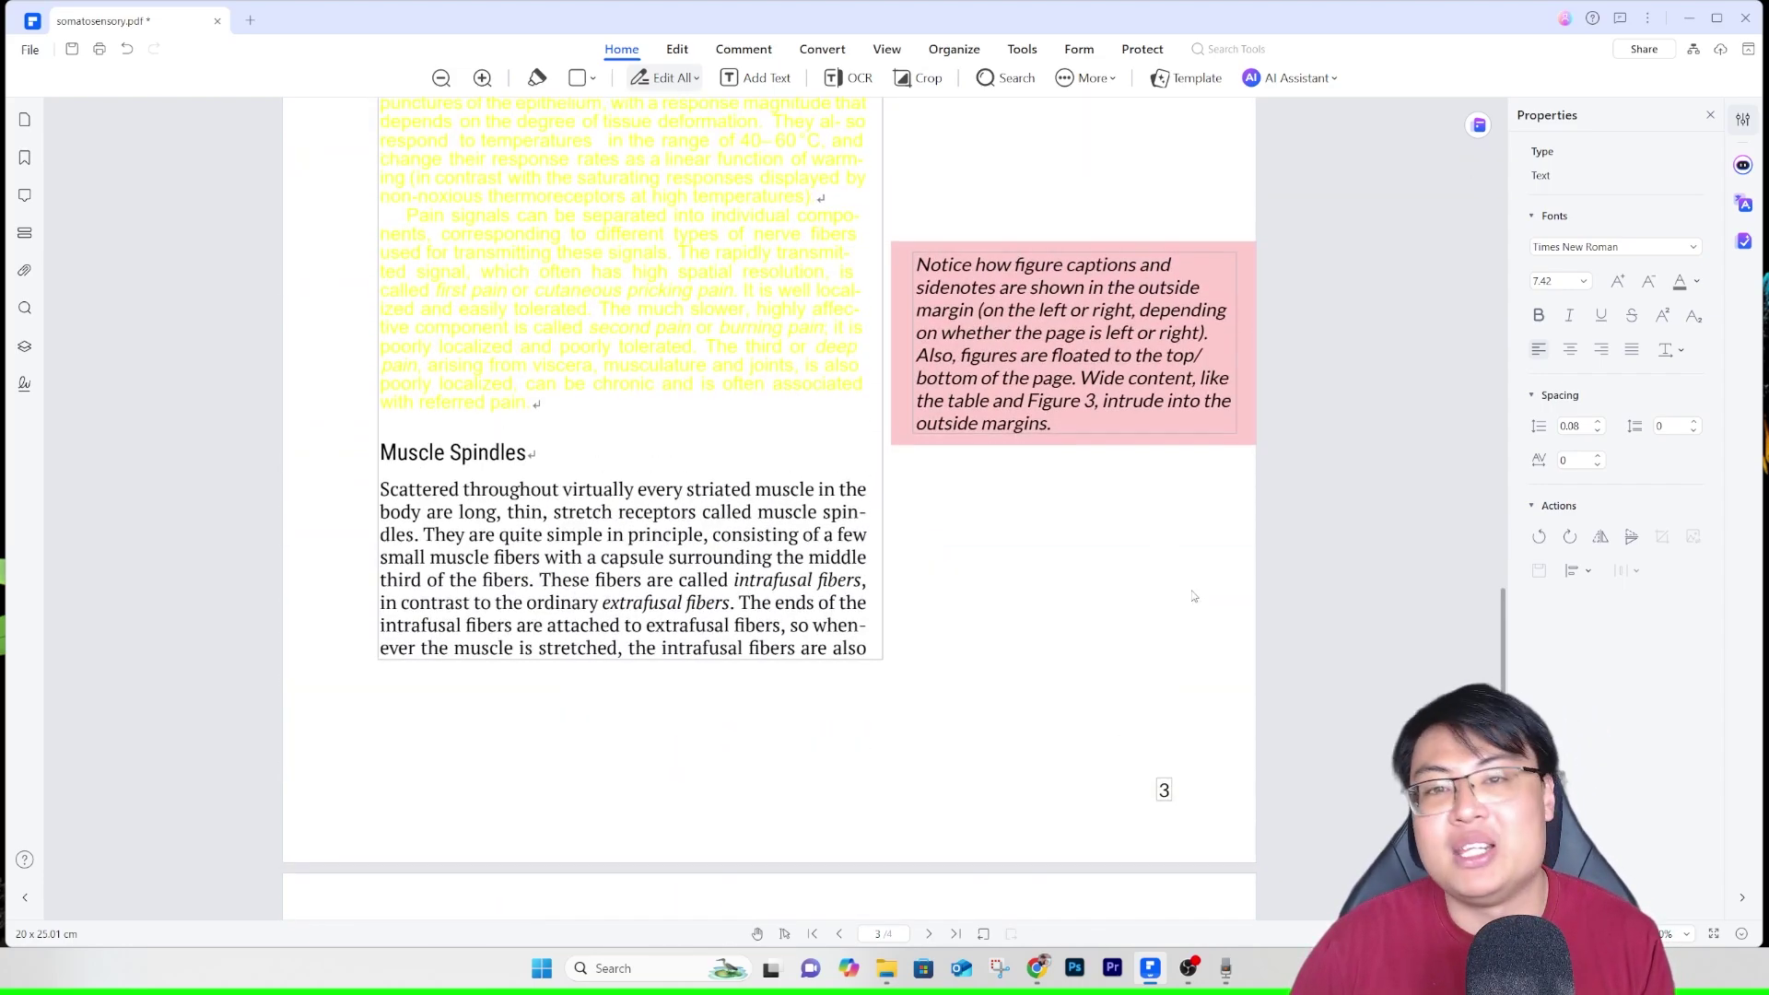
pyautogui.scroll(12, 1312, 566)
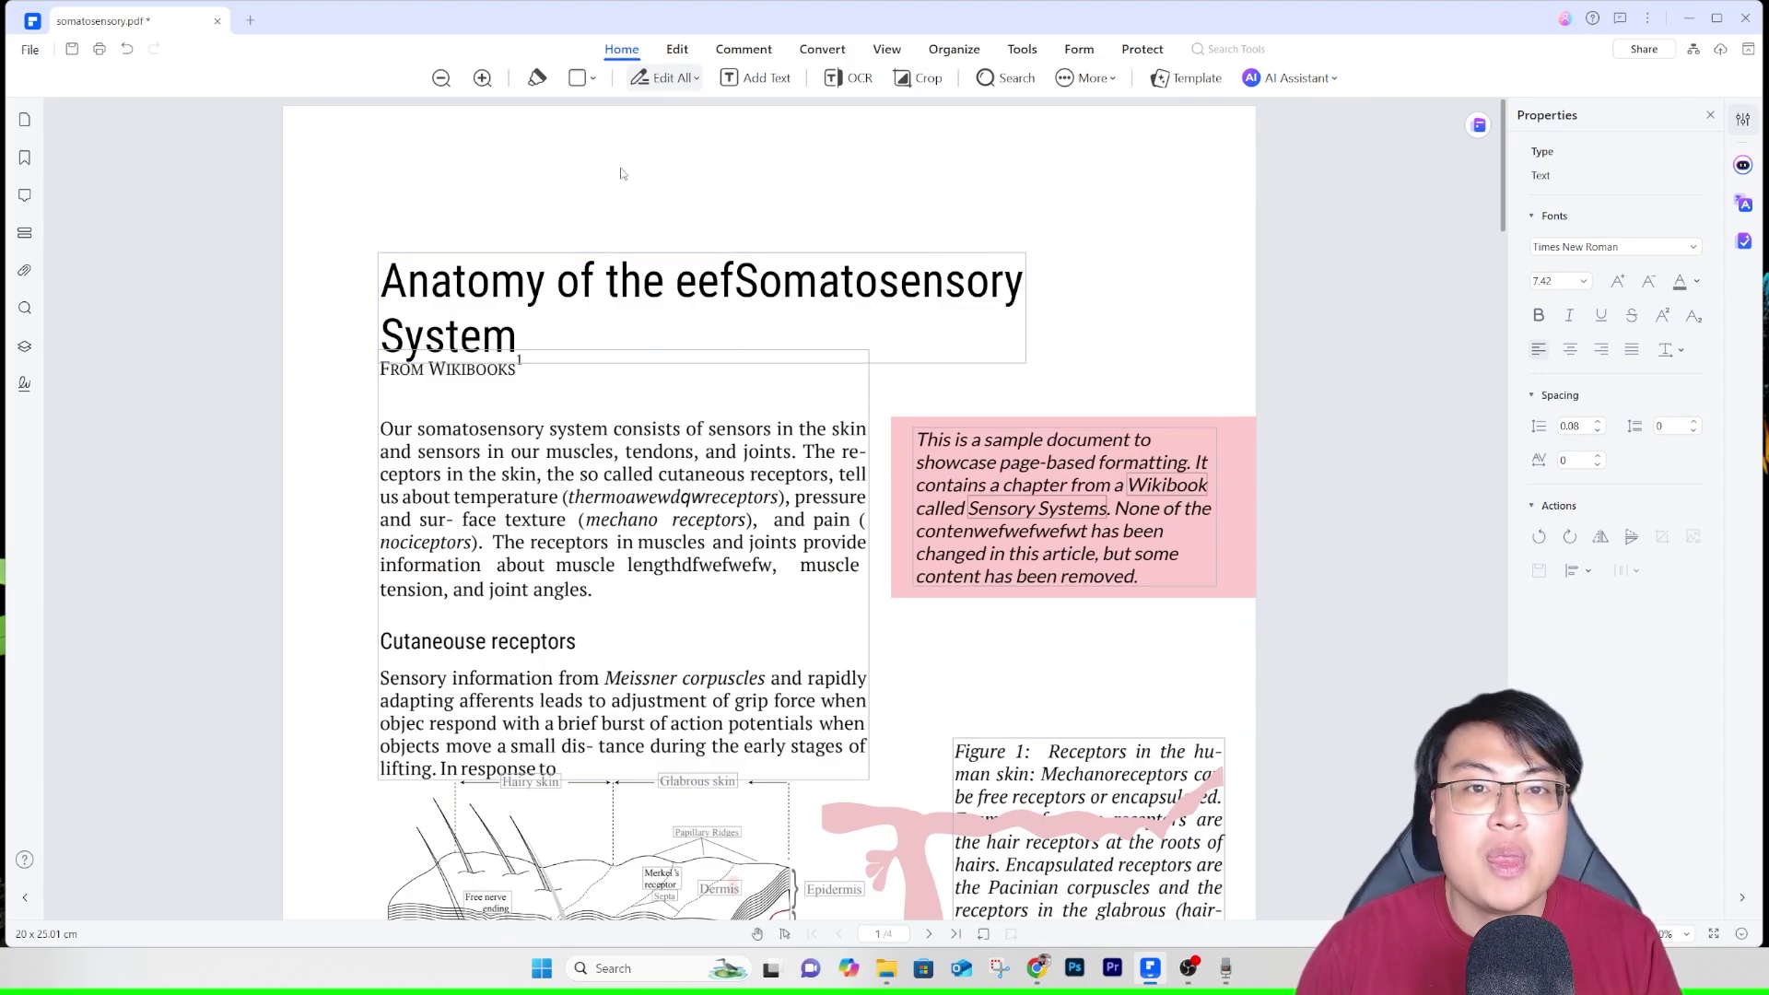
# Add a text box reading 'e4erertg' near the top right of page 1 and make its text black
pyautogui.click(769, 78)
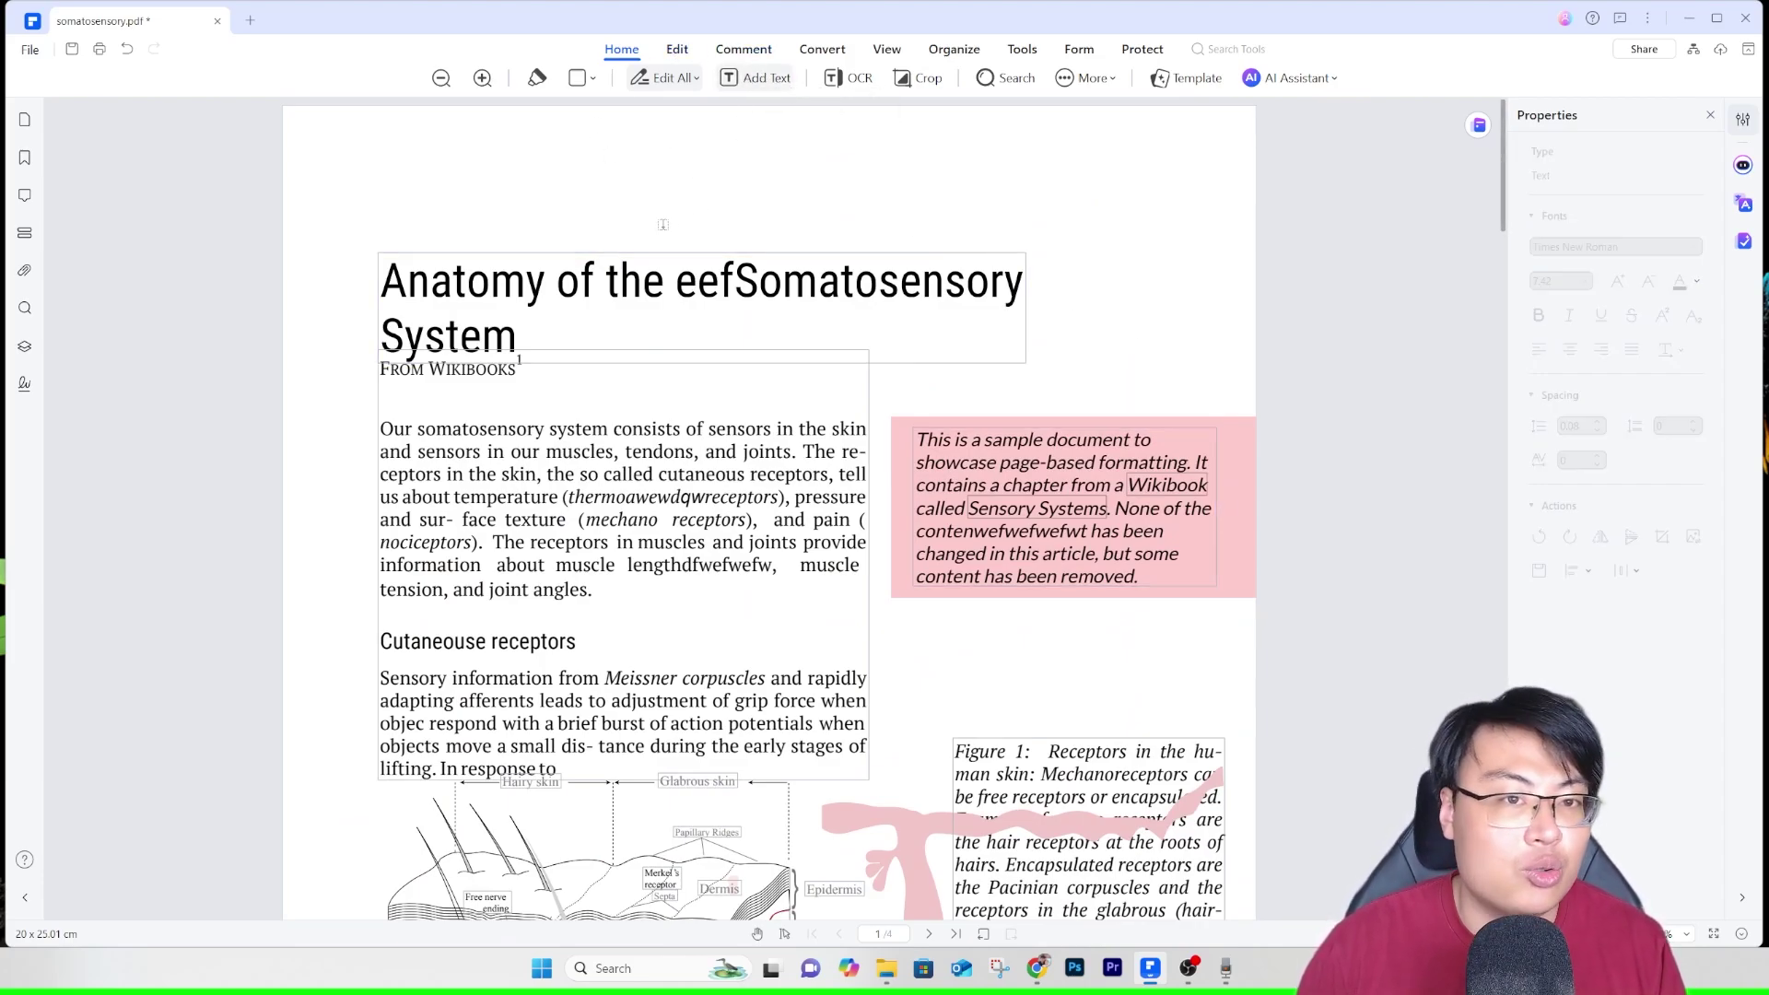
pyautogui.click(939, 222)
pyautogui.write('e4erertg')
pyautogui.click(974, 218)
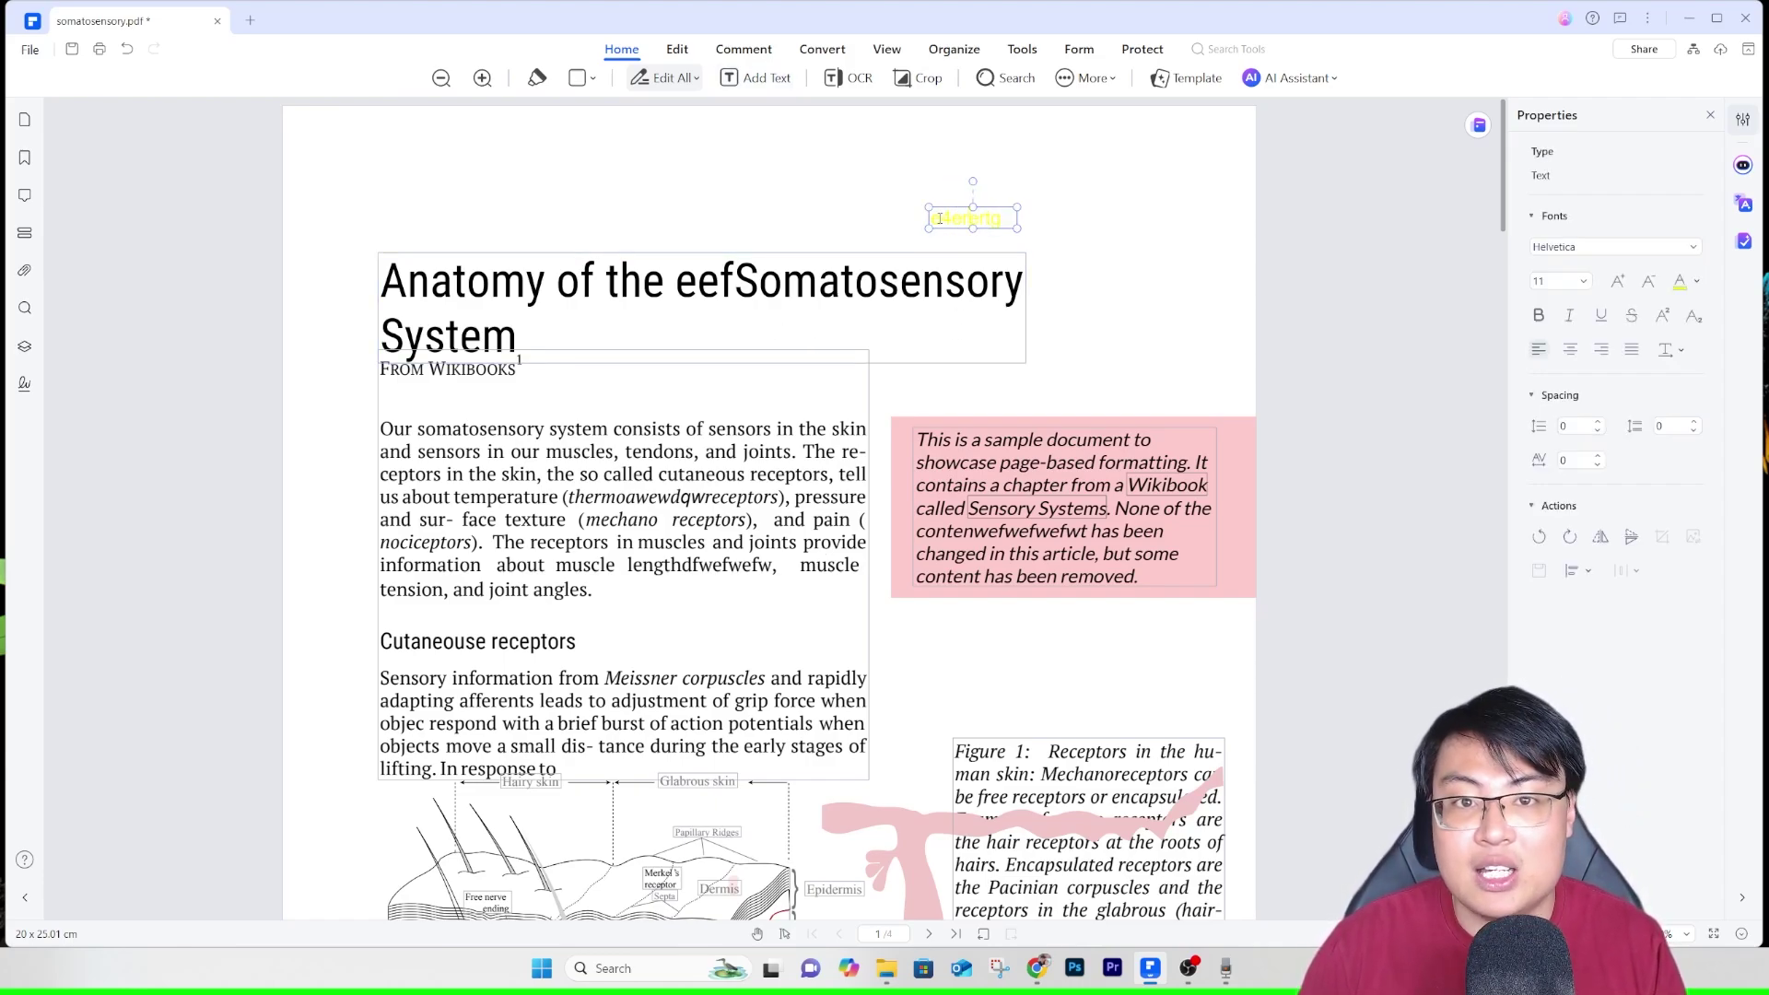
pyautogui.doubleClick(936, 218)
pyautogui.click(1682, 282)
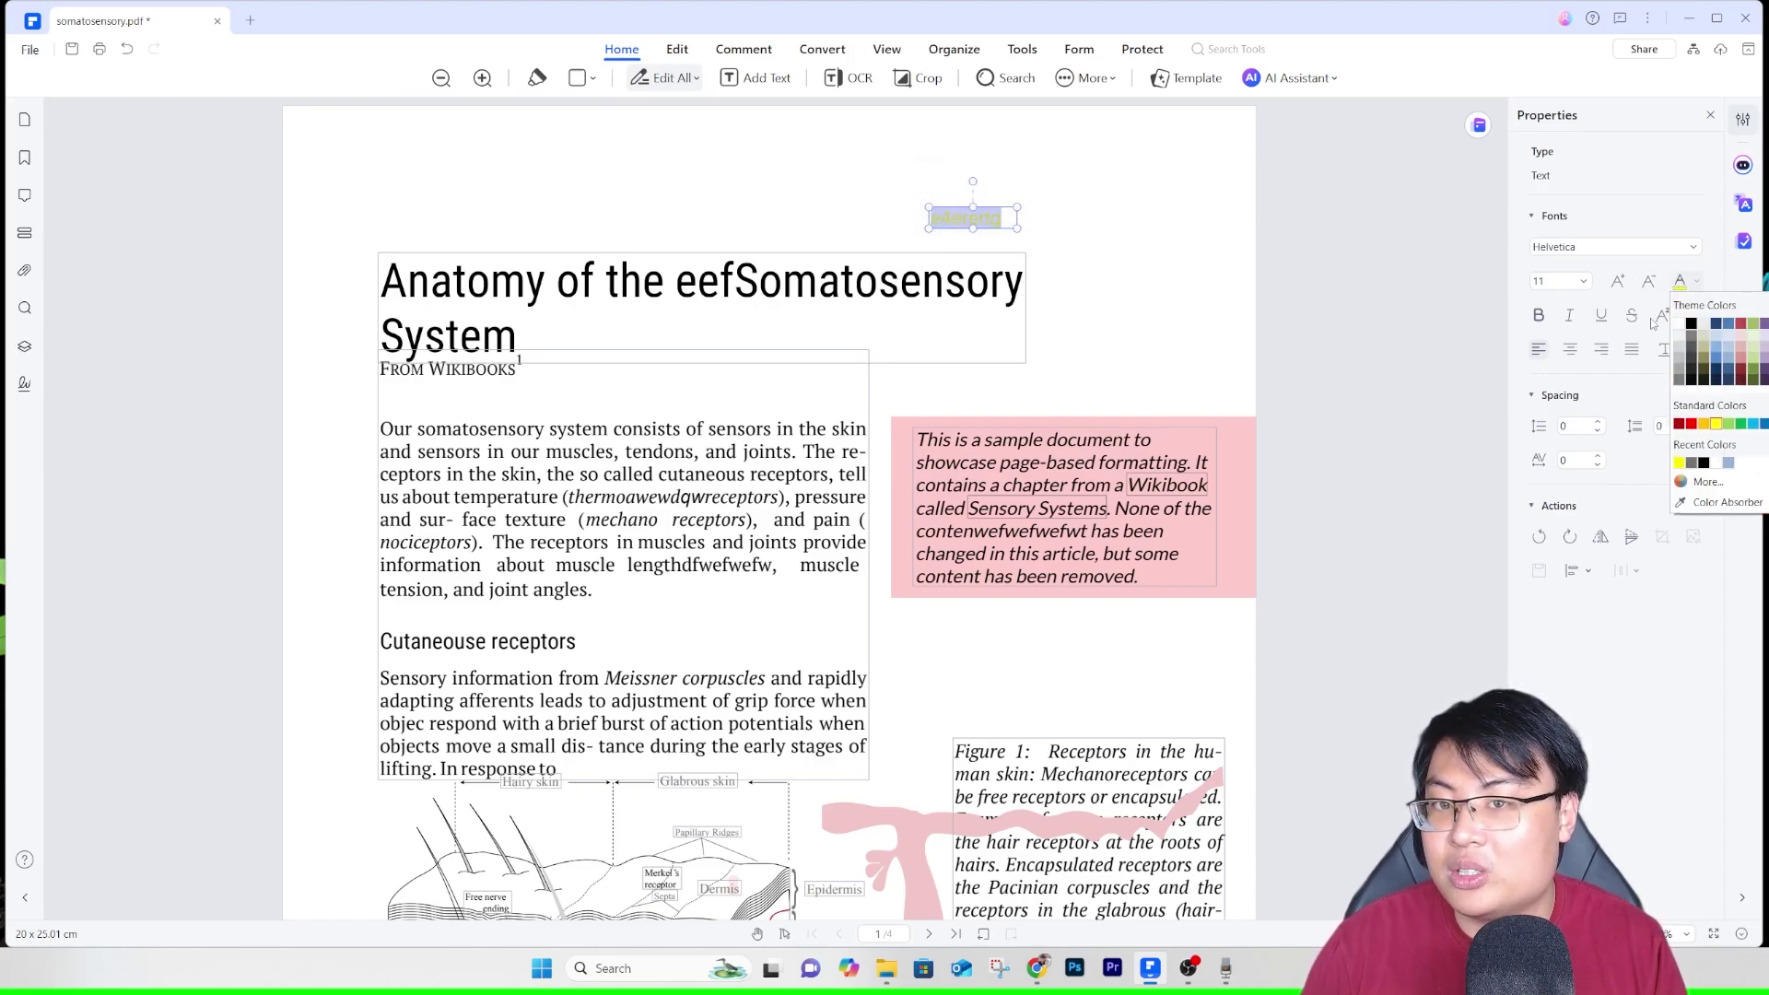
pyautogui.click(1690, 325)
pyautogui.click(1188, 304)
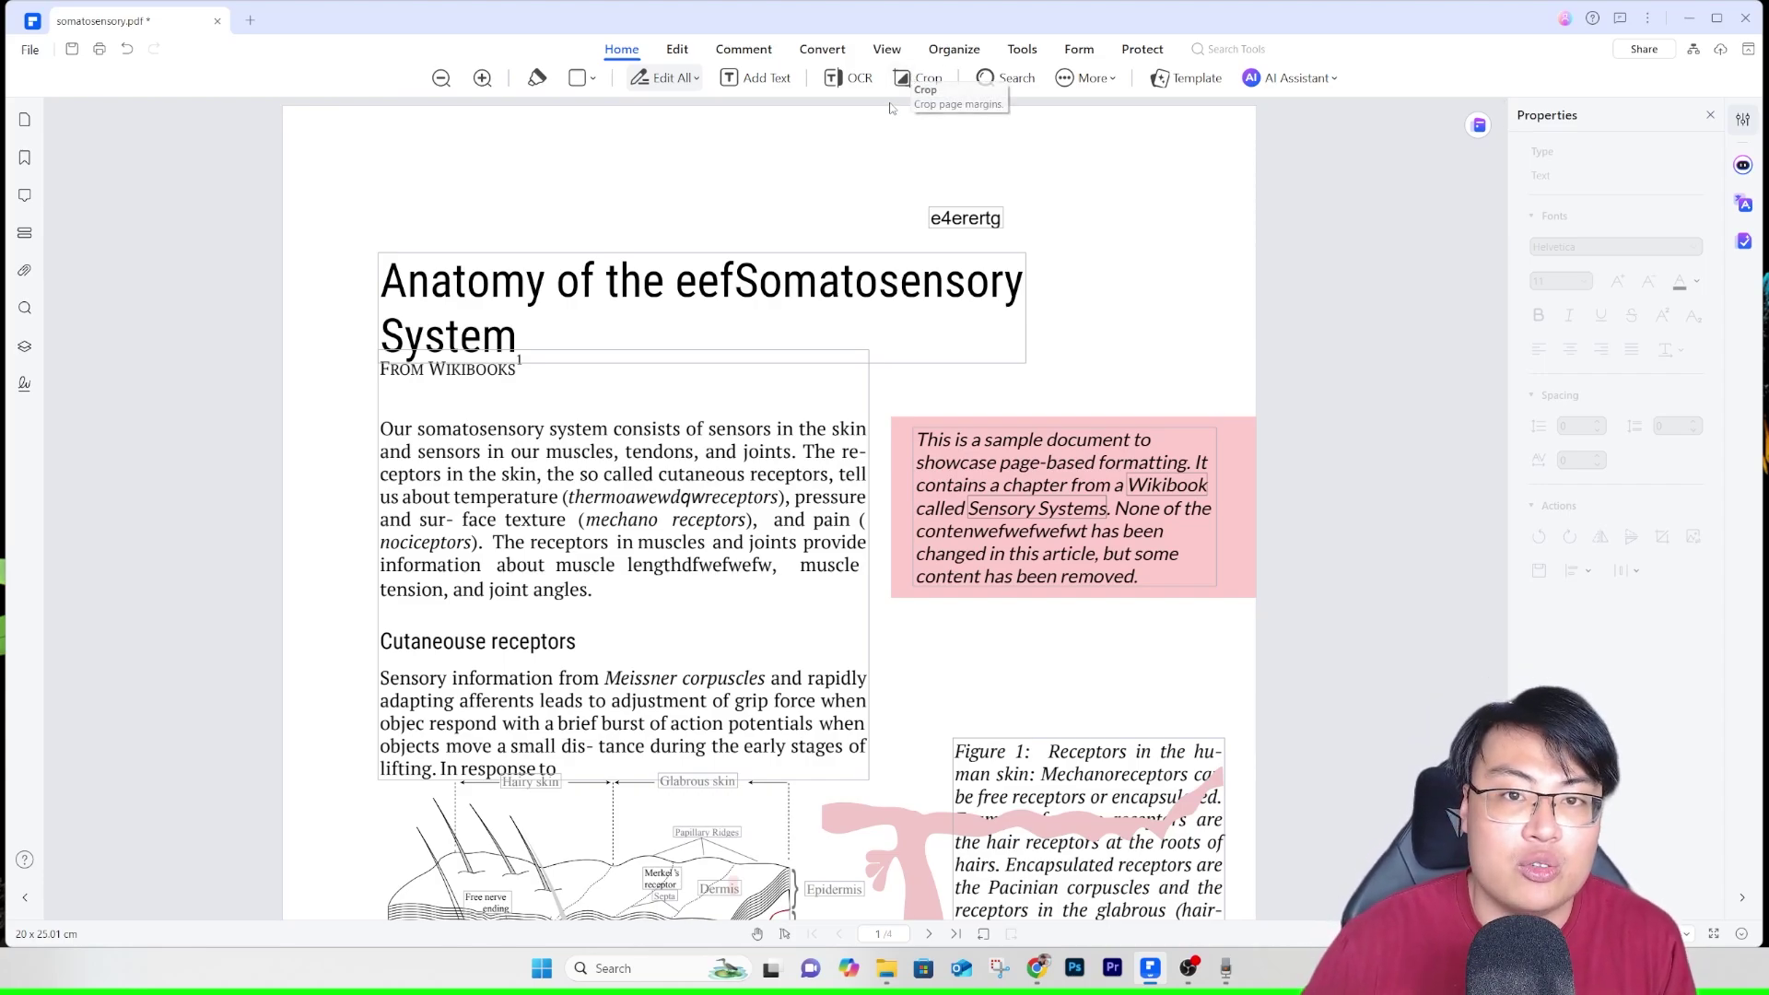
# Briefly open and close Search and the AI Assistant list, then scroll down to the Figure 1 footnote
pyautogui.click(1013, 78)
pyautogui.click(1479, 111)
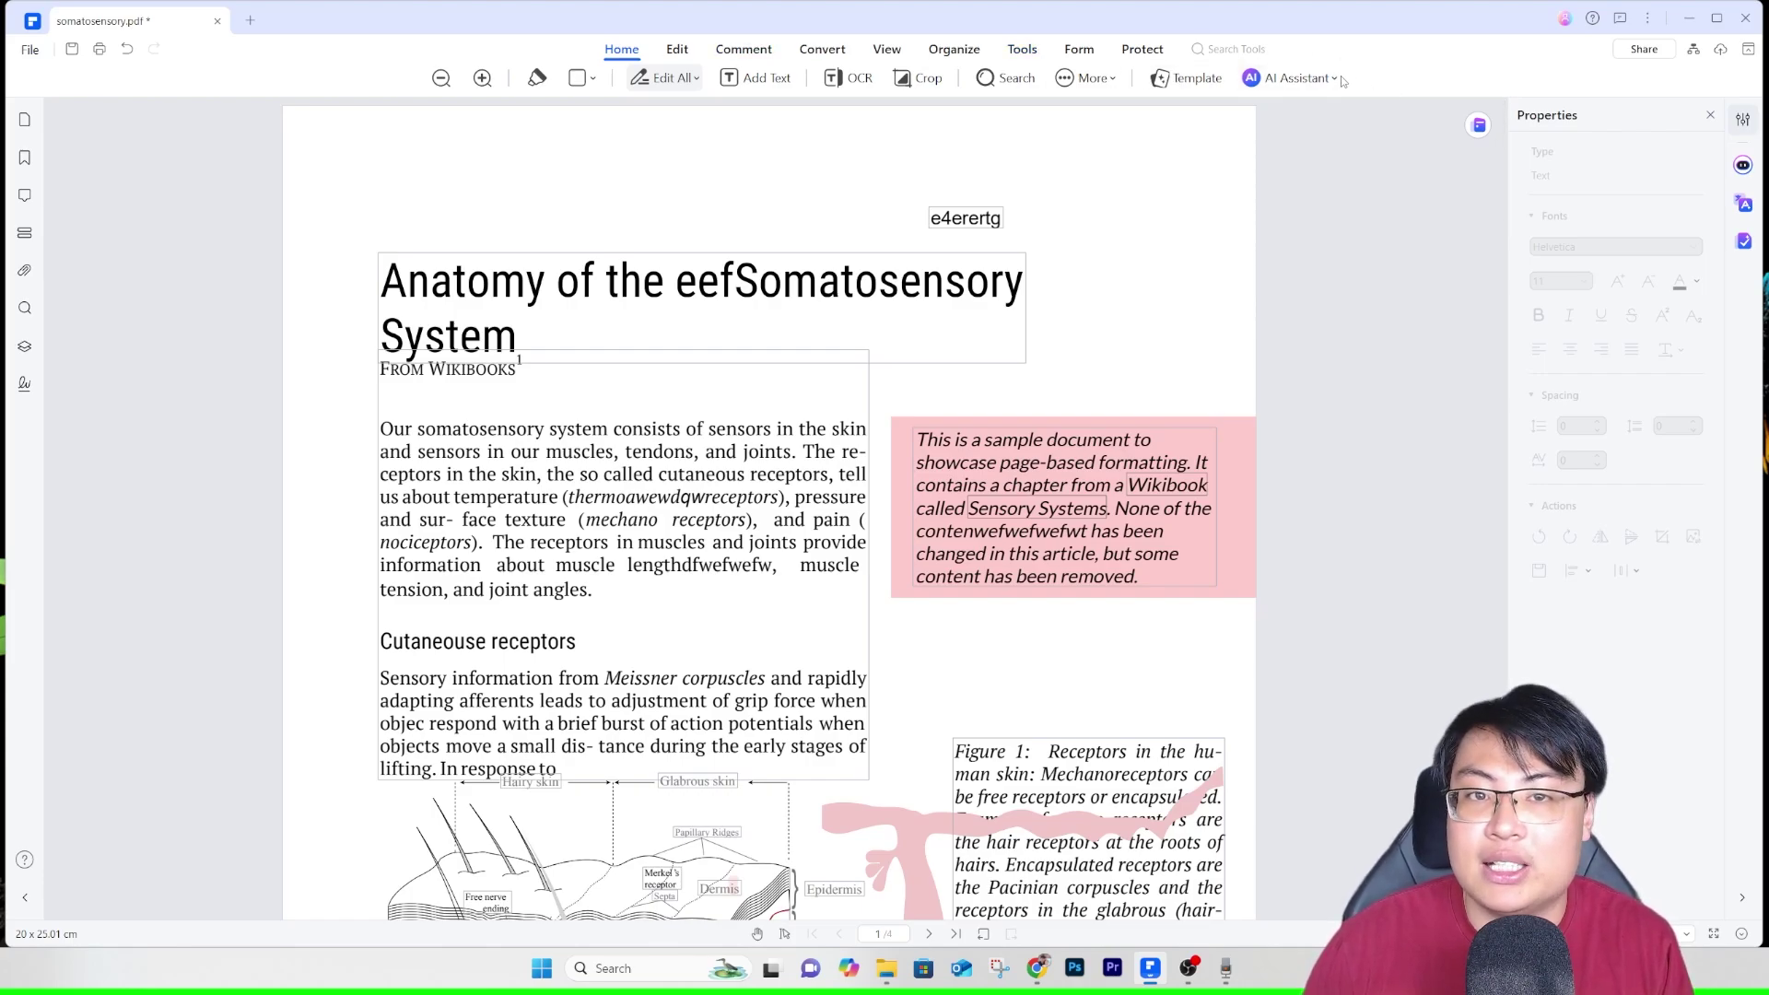
pyautogui.click(1295, 79)
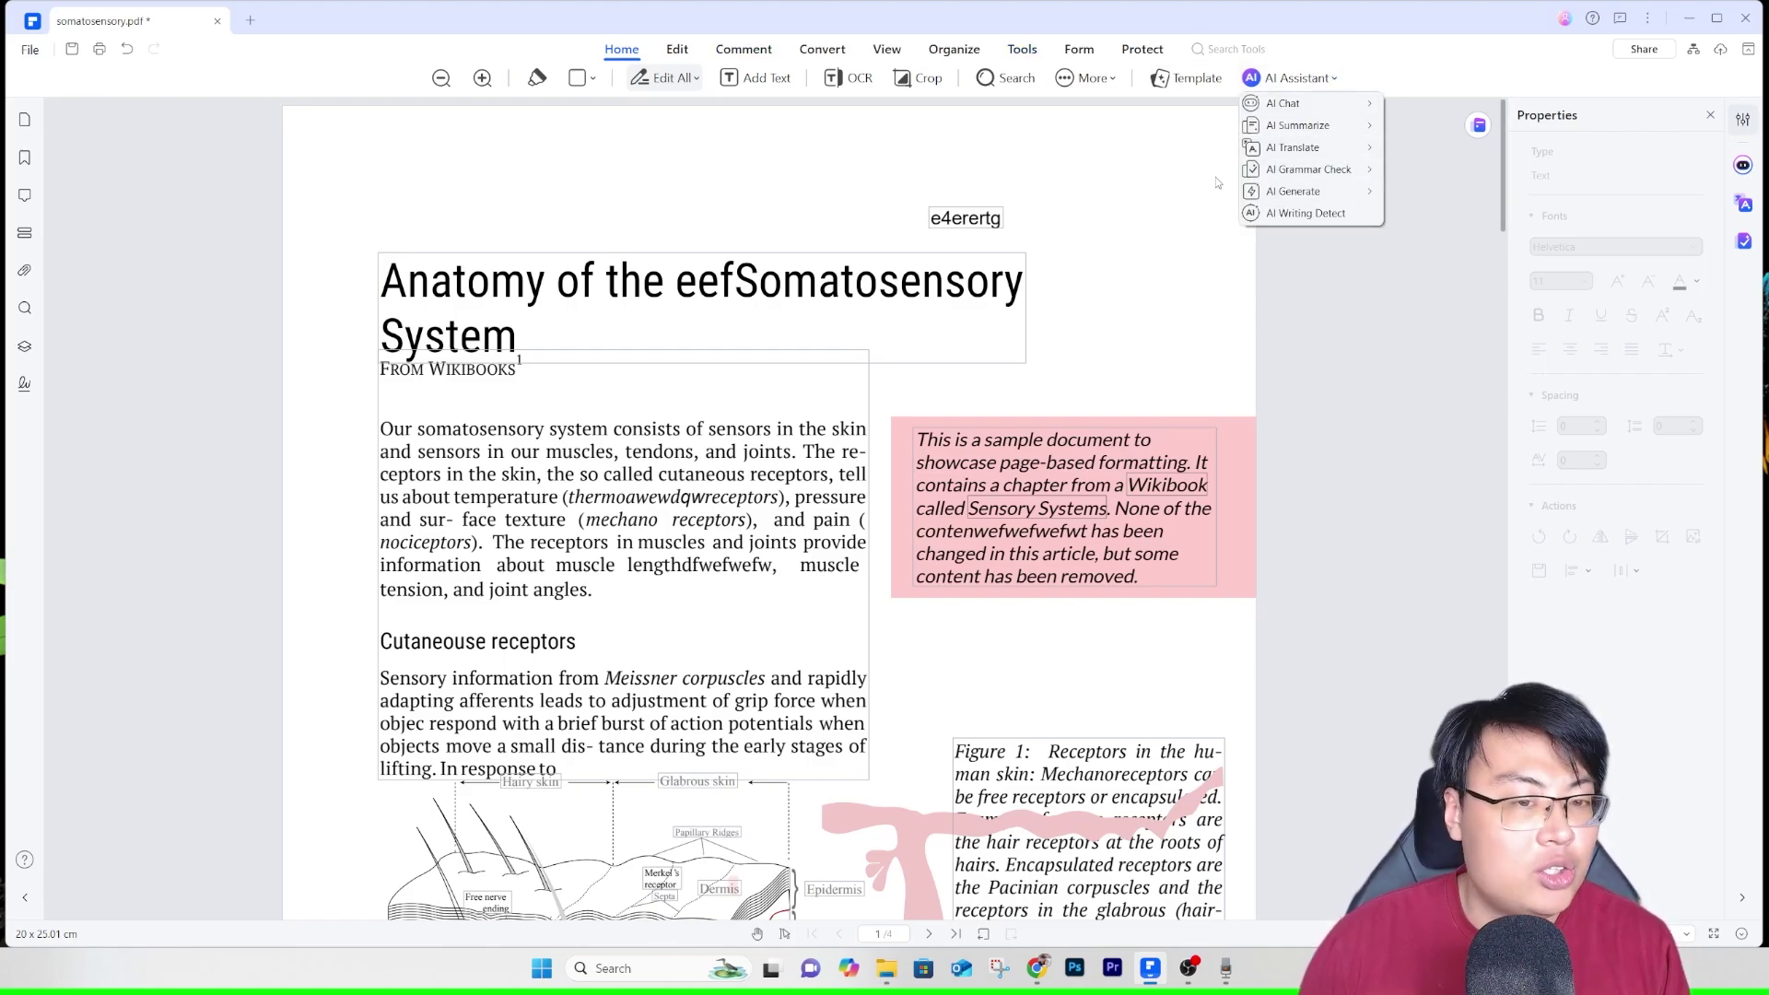
pyautogui.moveTo(1300, 110)
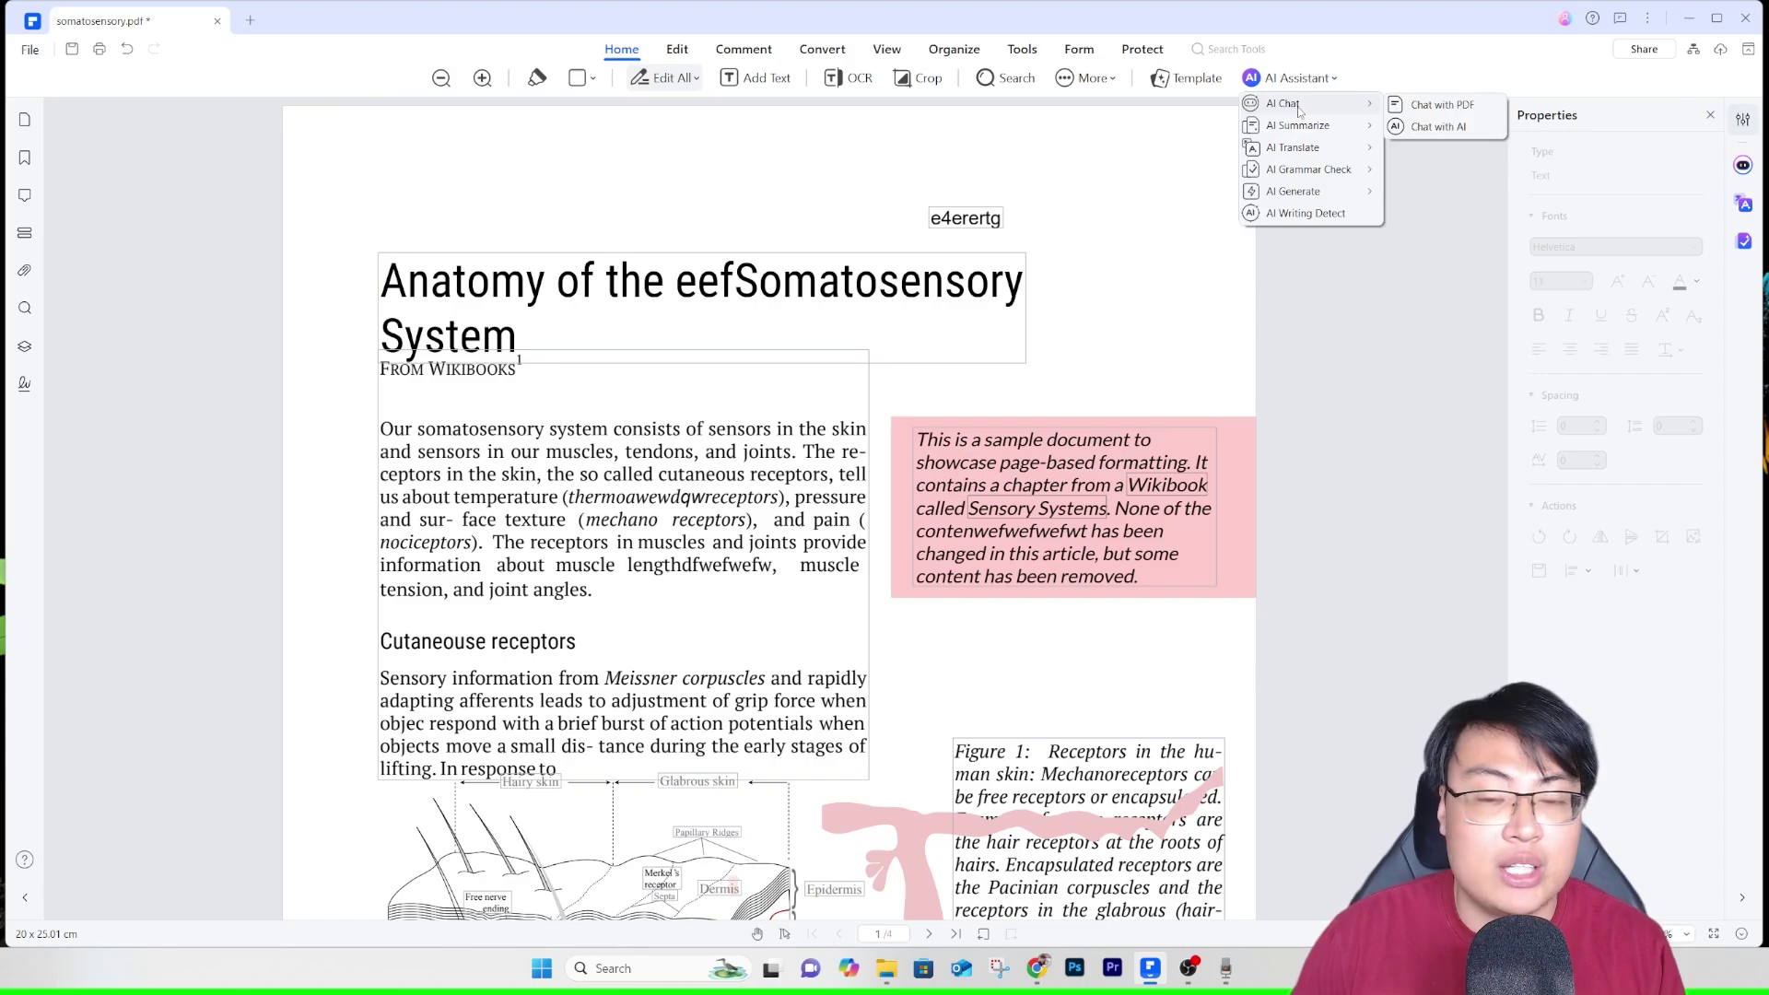
pyautogui.click(927, 623)
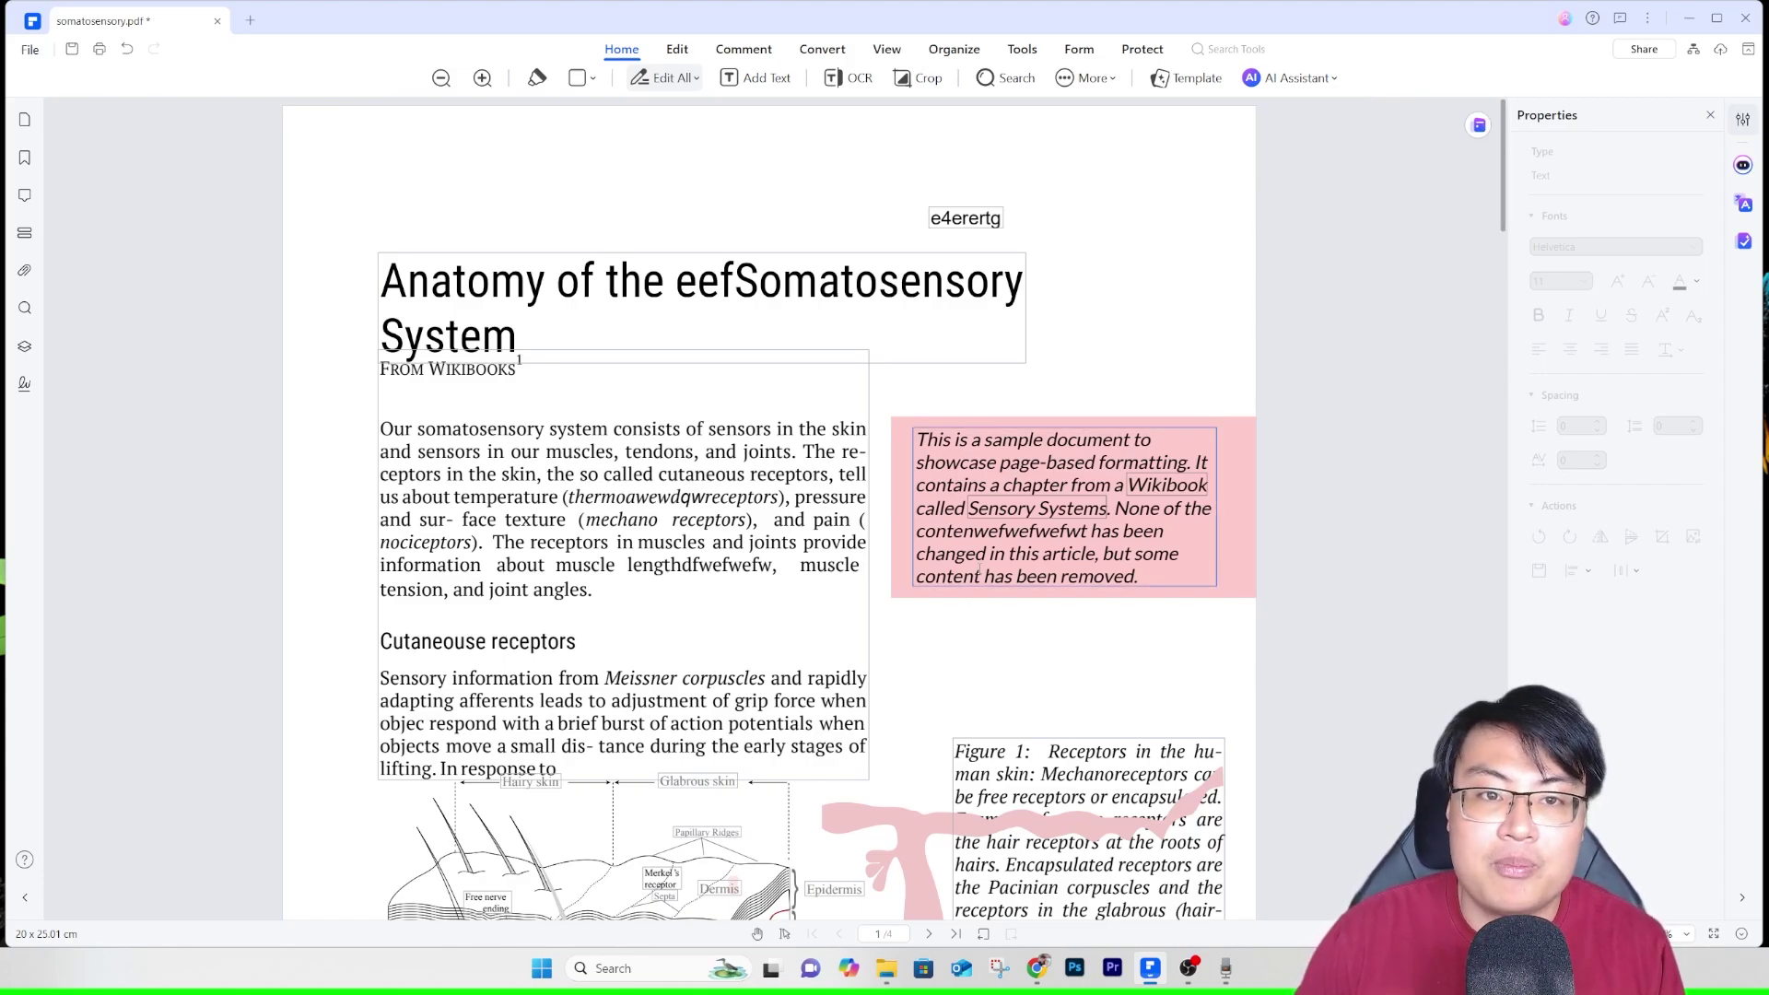
pyautogui.scroll(-3, 809, 510)
pyautogui.scroll(-3, 809, 510)
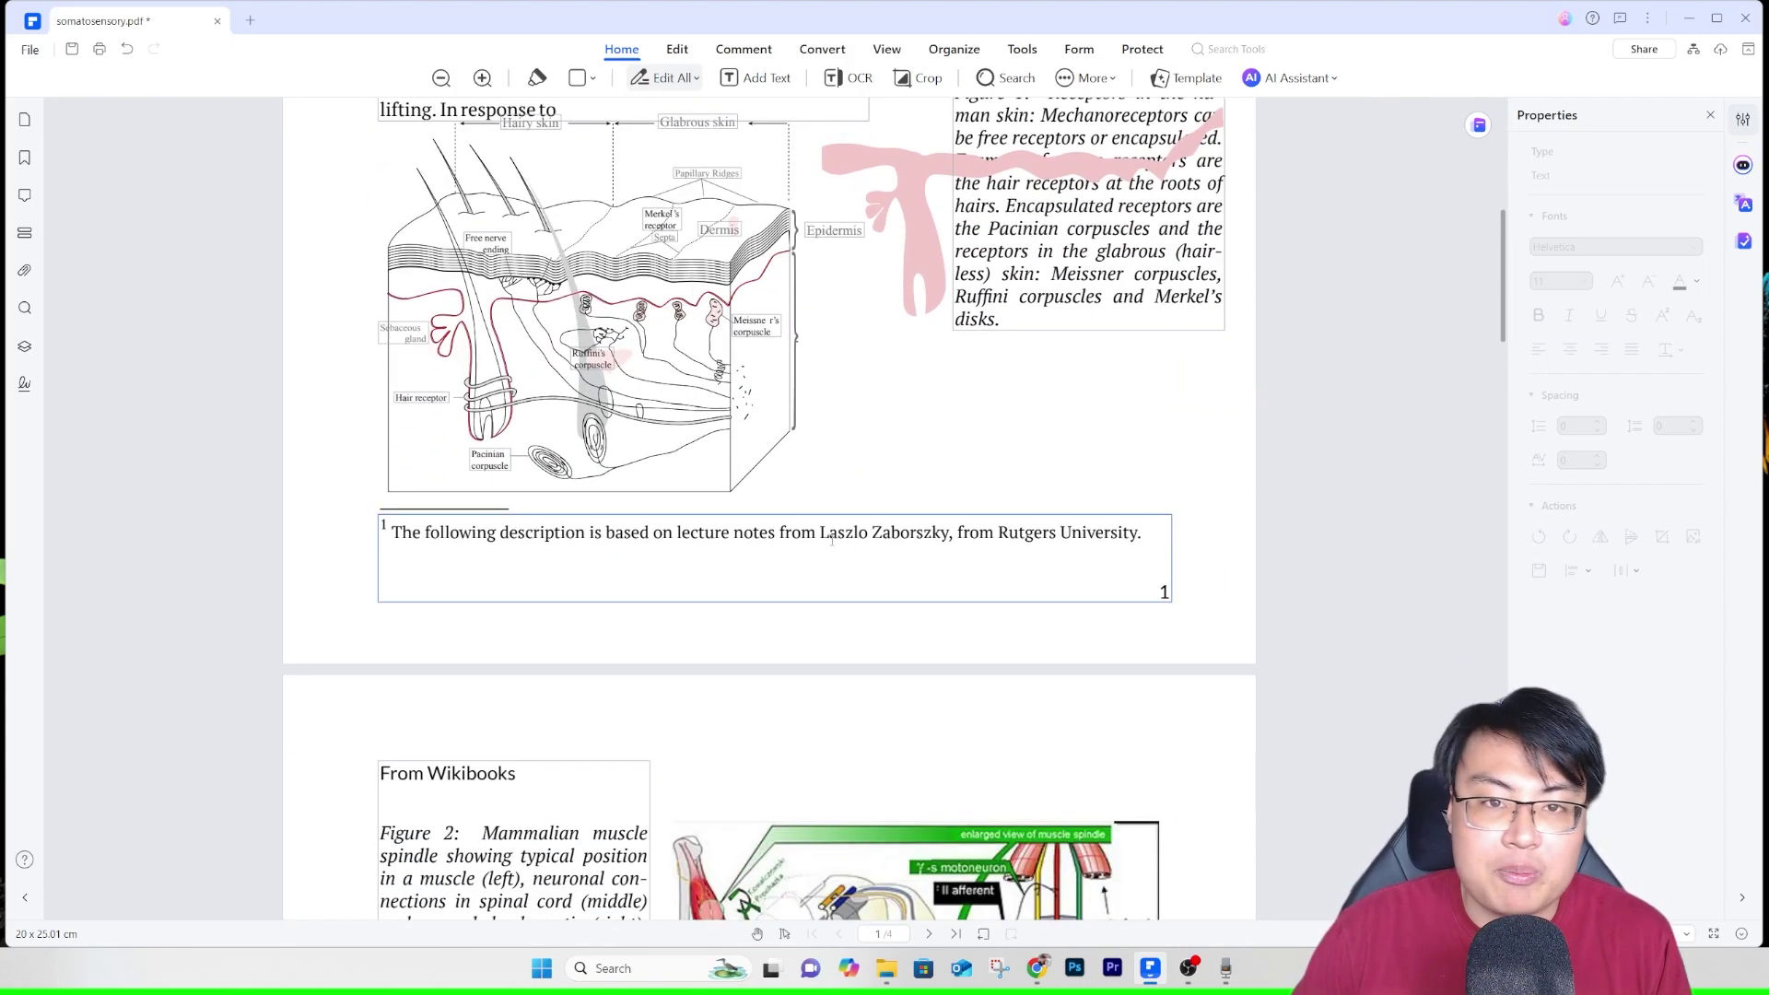
# Copy the lecturer's name from the page 1 footnote and open a Chat with AI panel
pyautogui.moveTo(820, 532); pyautogui.dragTo(950, 532)
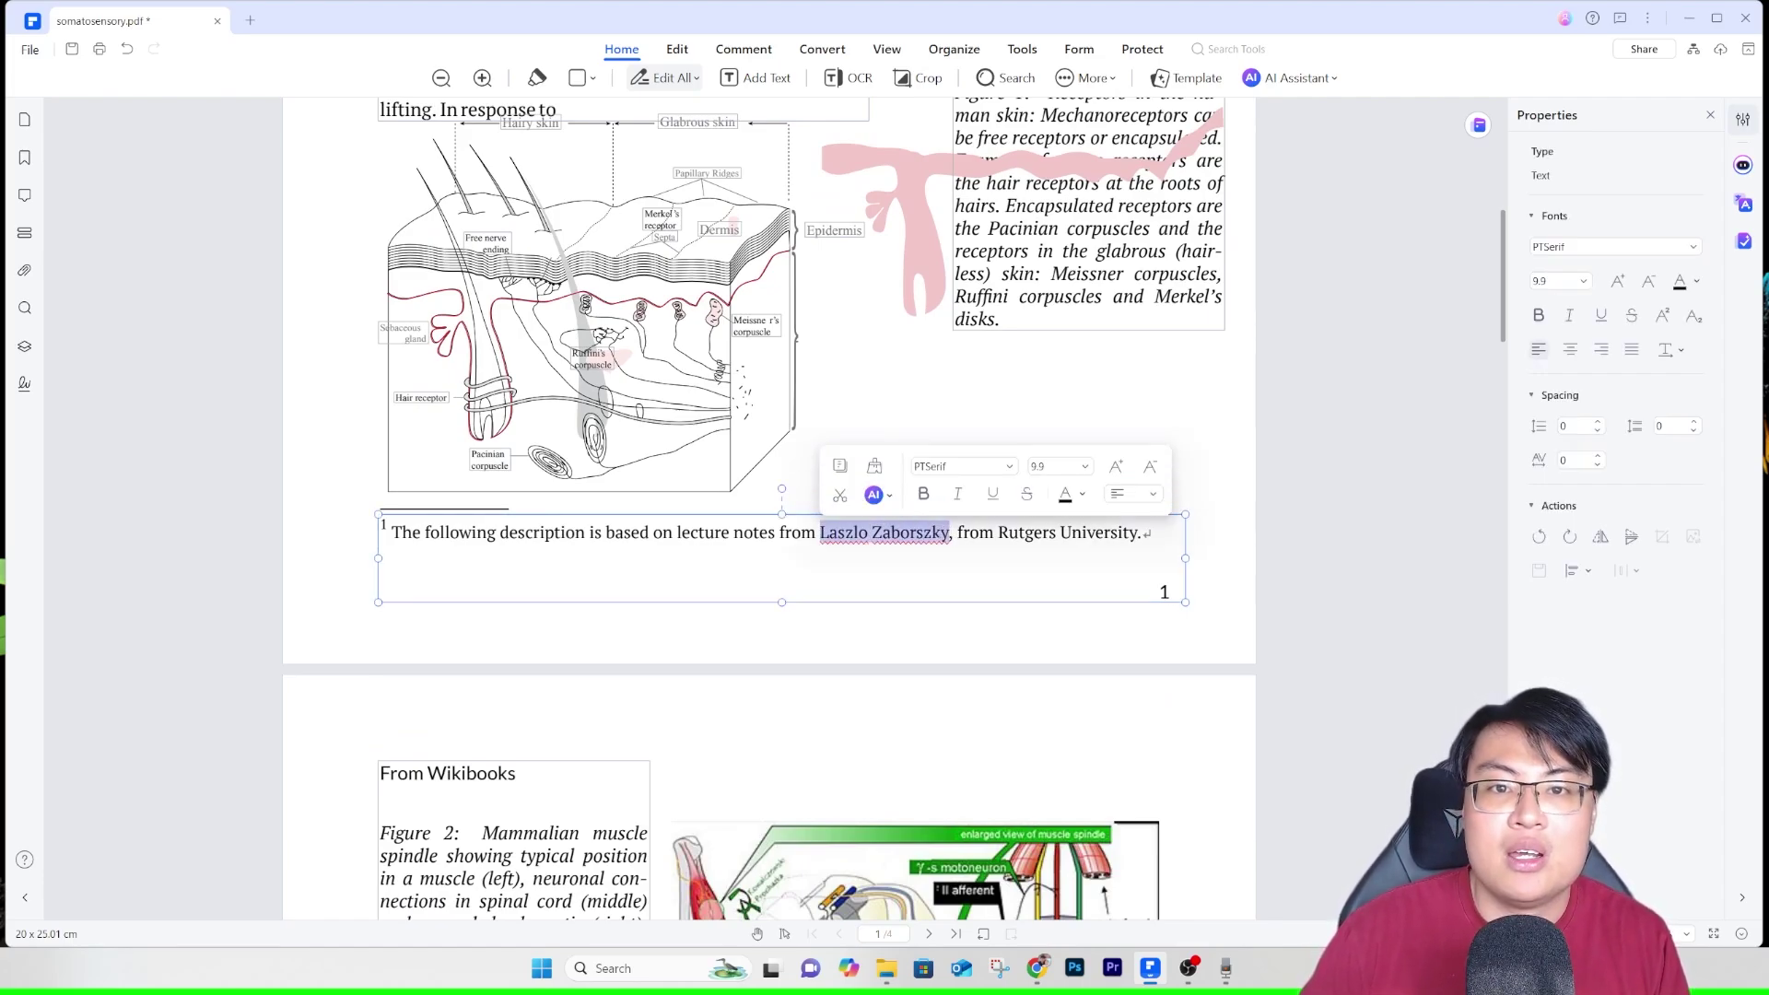
pyautogui.rightClick(950, 532)
pyautogui.click(954, 568)
pyautogui.click(1285, 78)
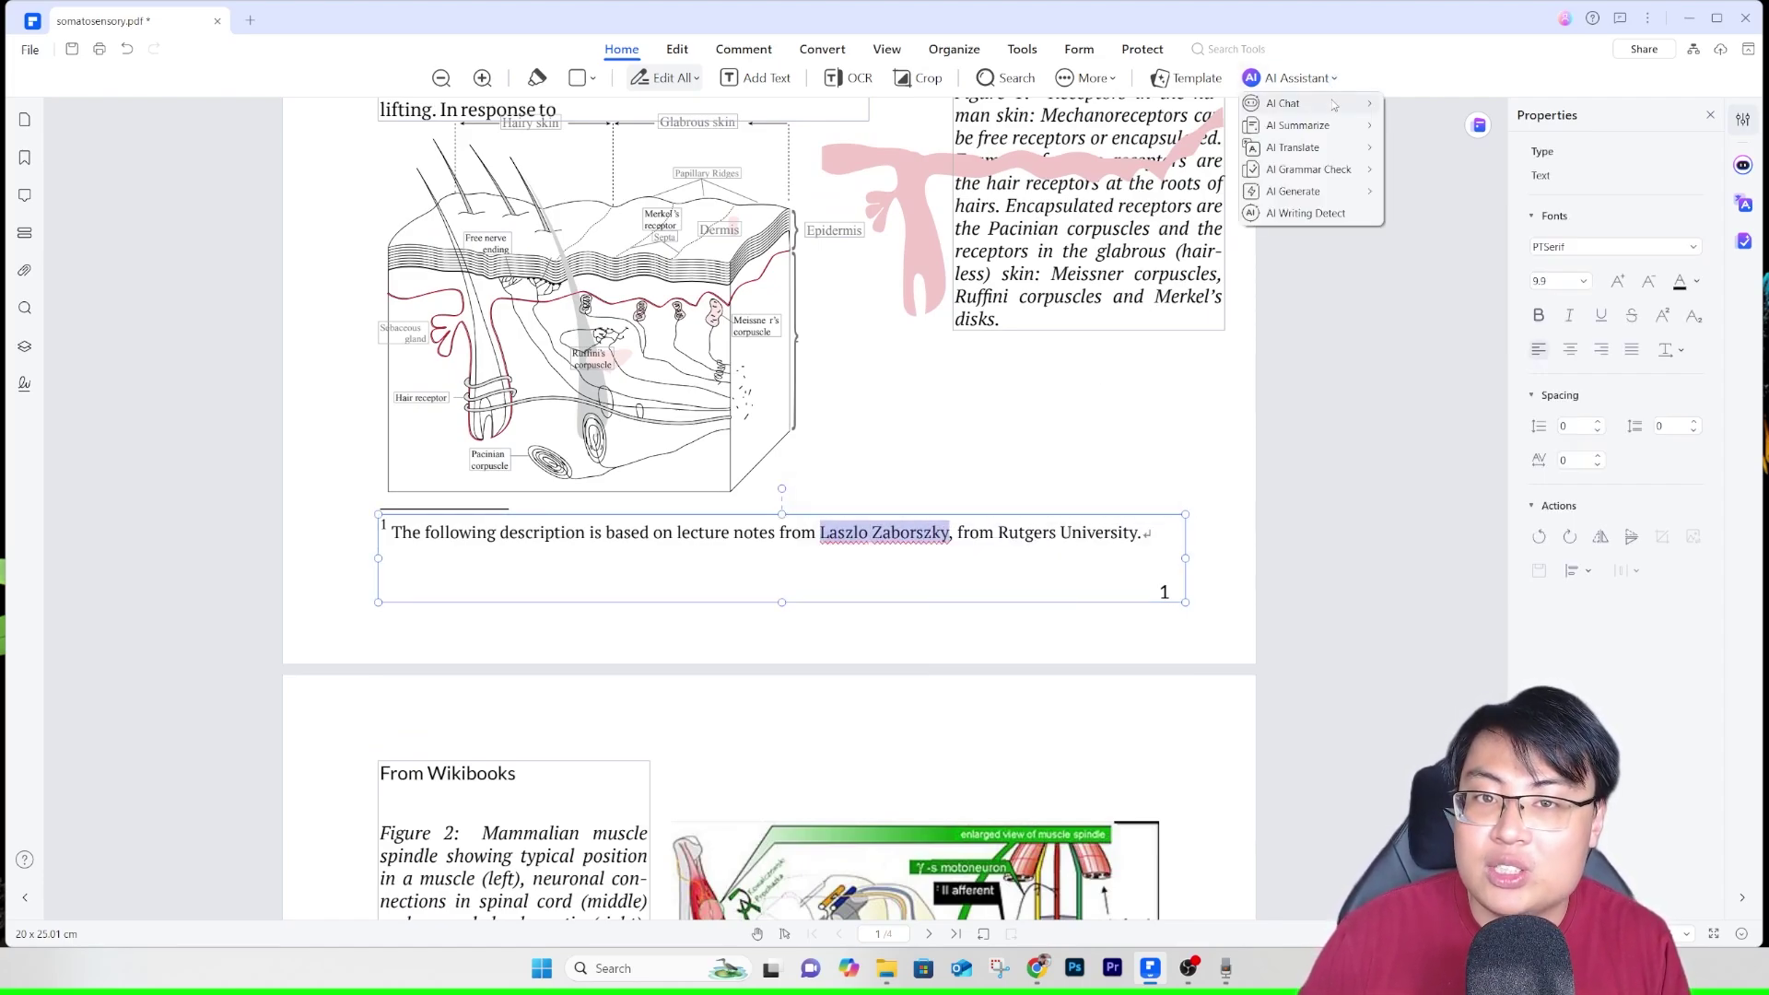
pyautogui.moveTo(1331, 104)
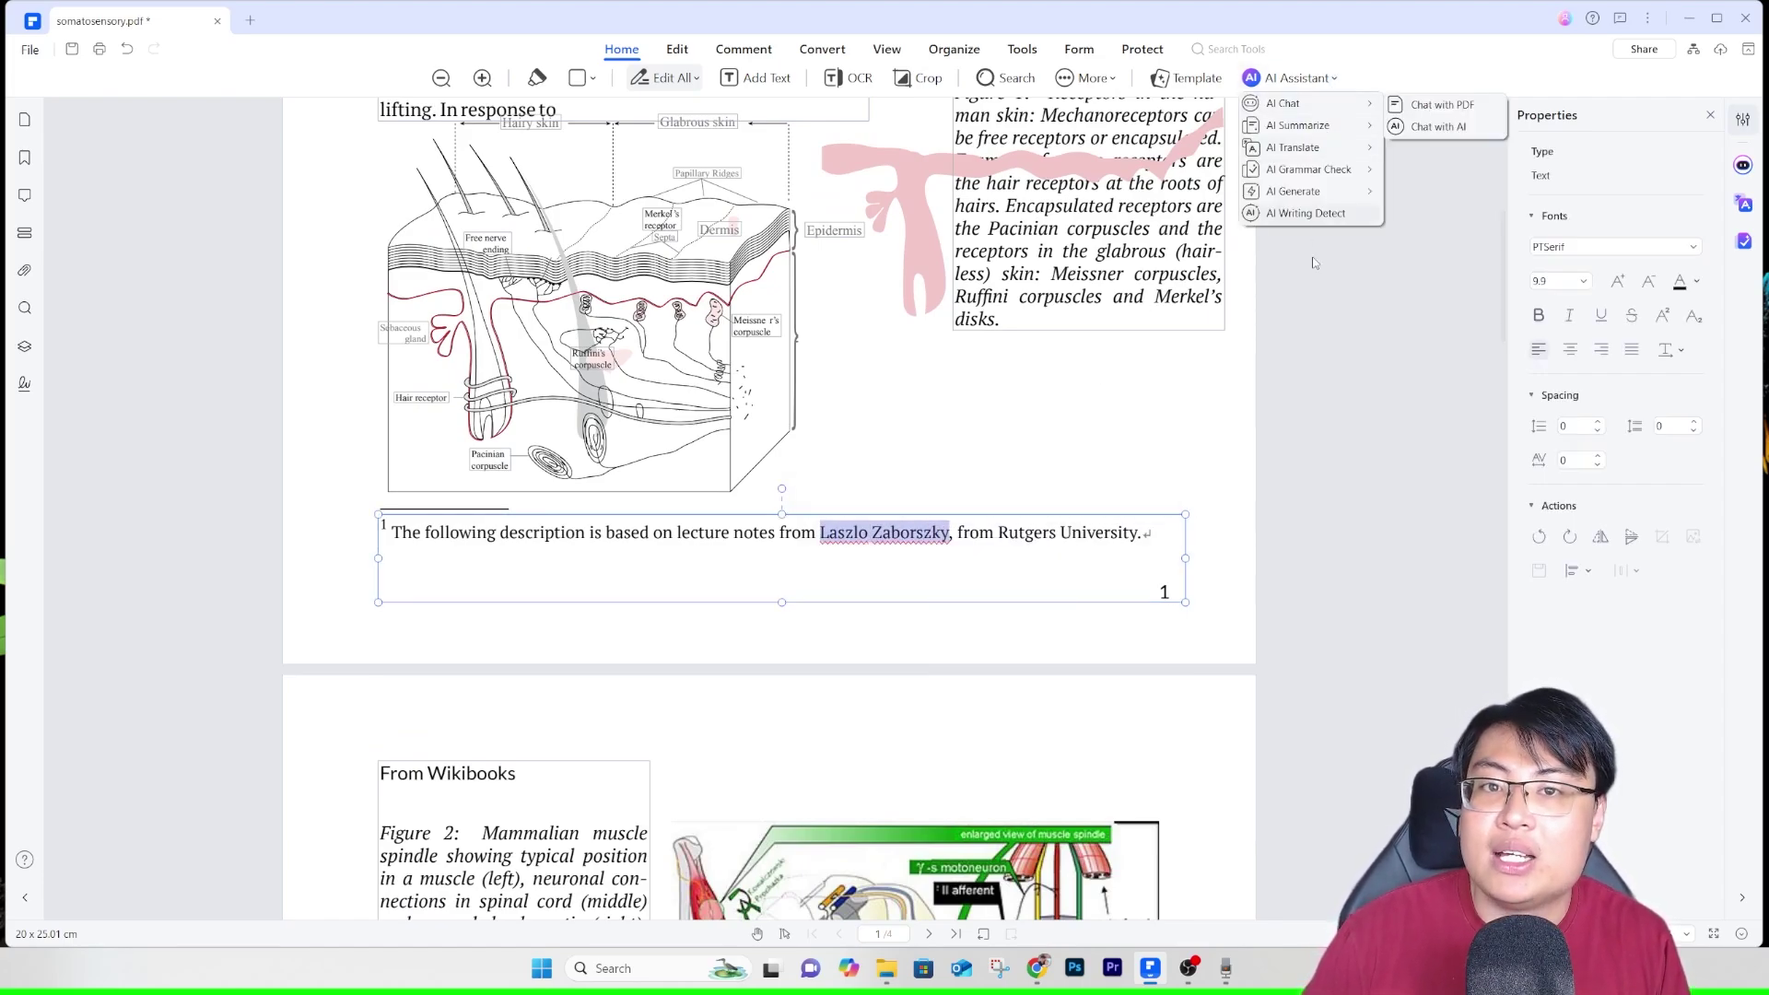
pyautogui.click(1438, 127)
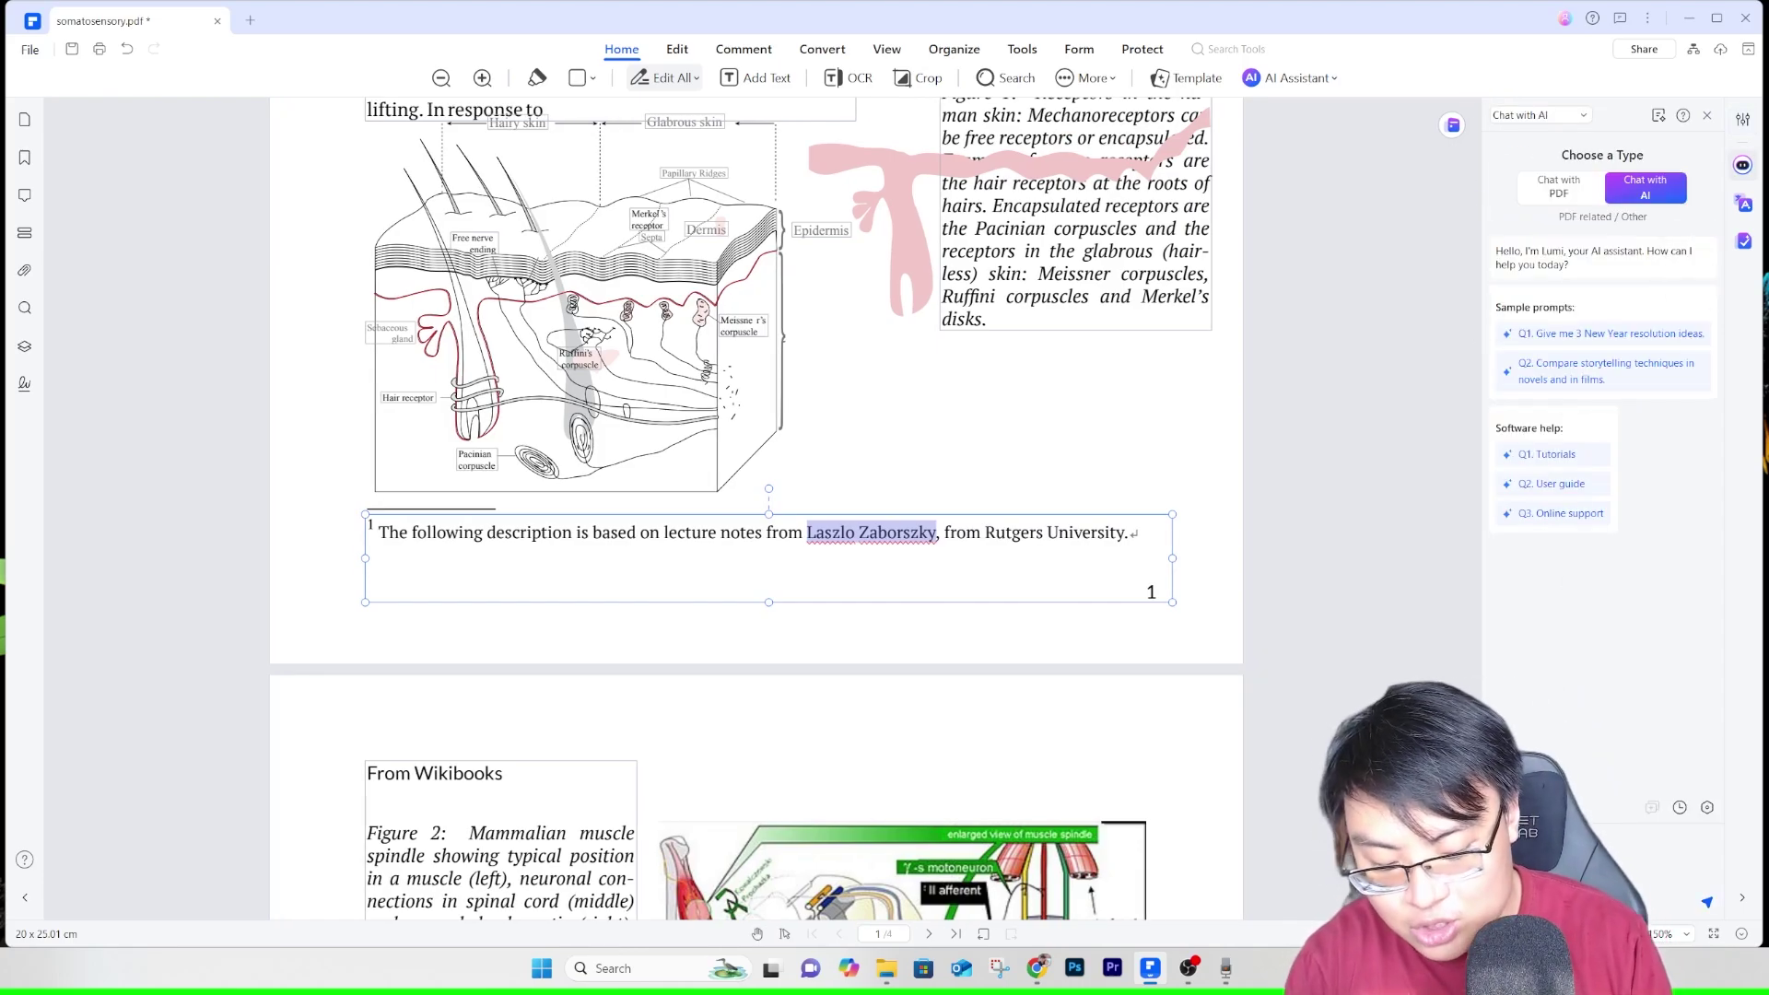
# Send the question about the footnote's lecturer and review the AI's answer
pyautogui.press('Return')
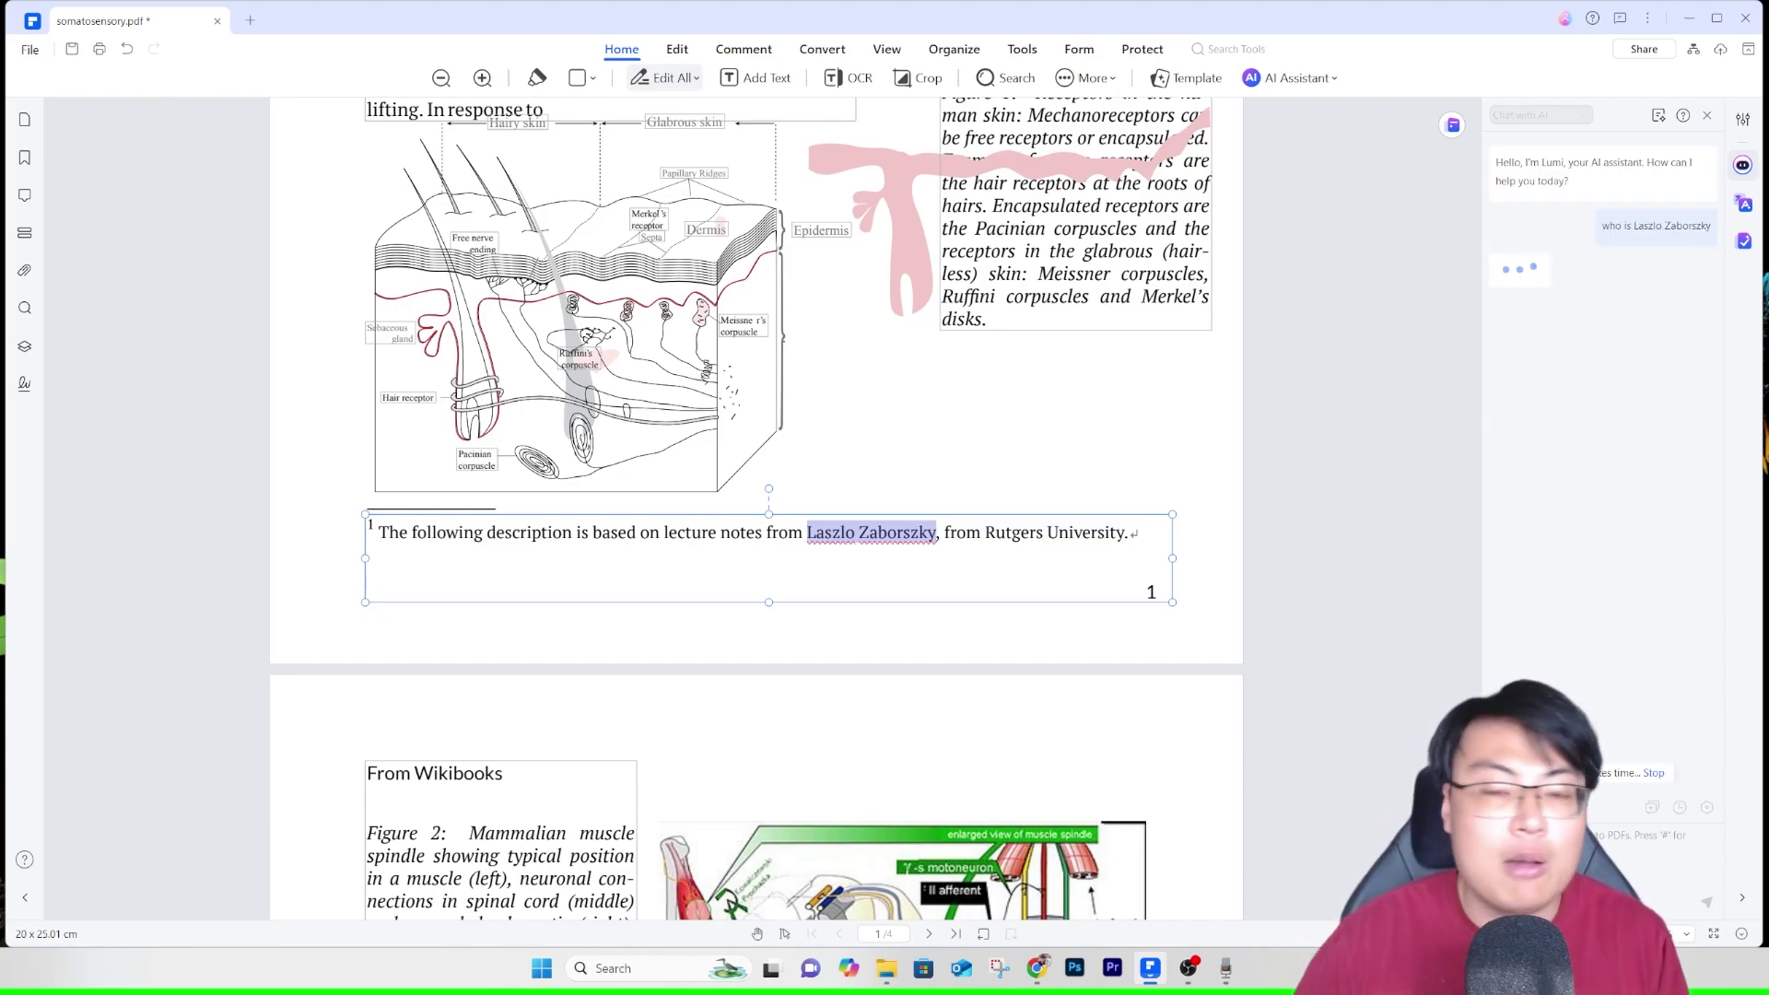
pyautogui.scroll(6, 633, 394)
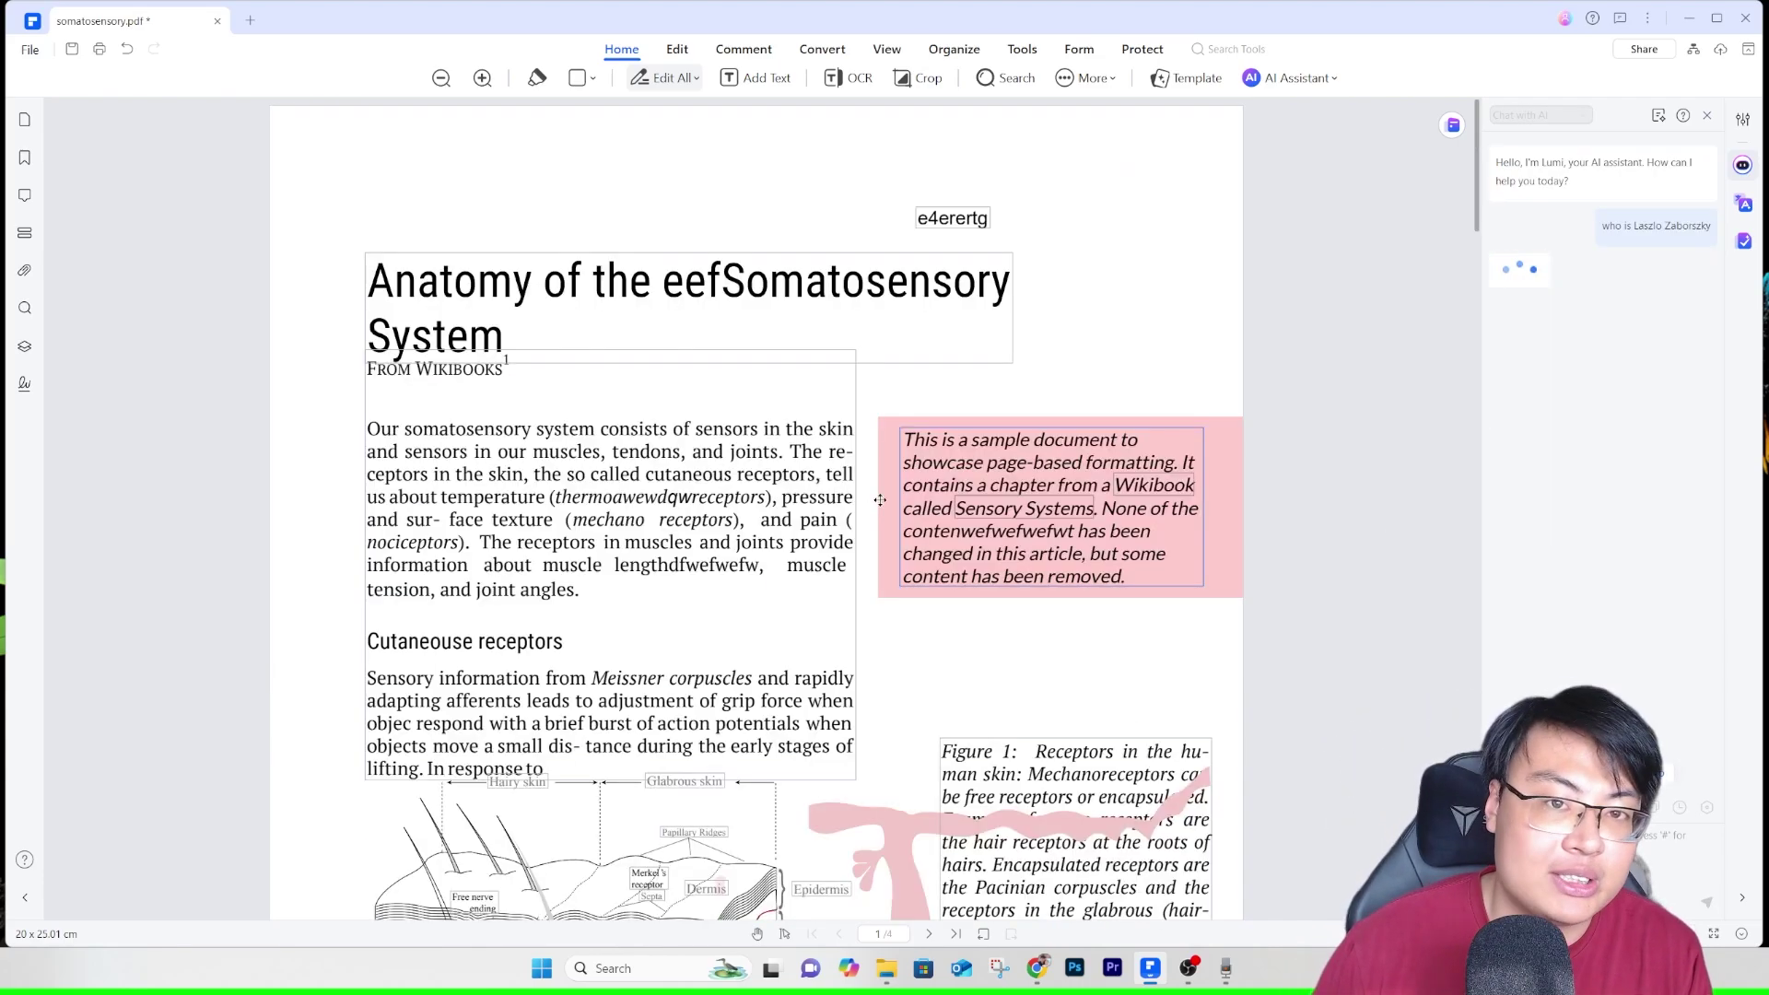
pyautogui.scroll(-6, 633, 394)
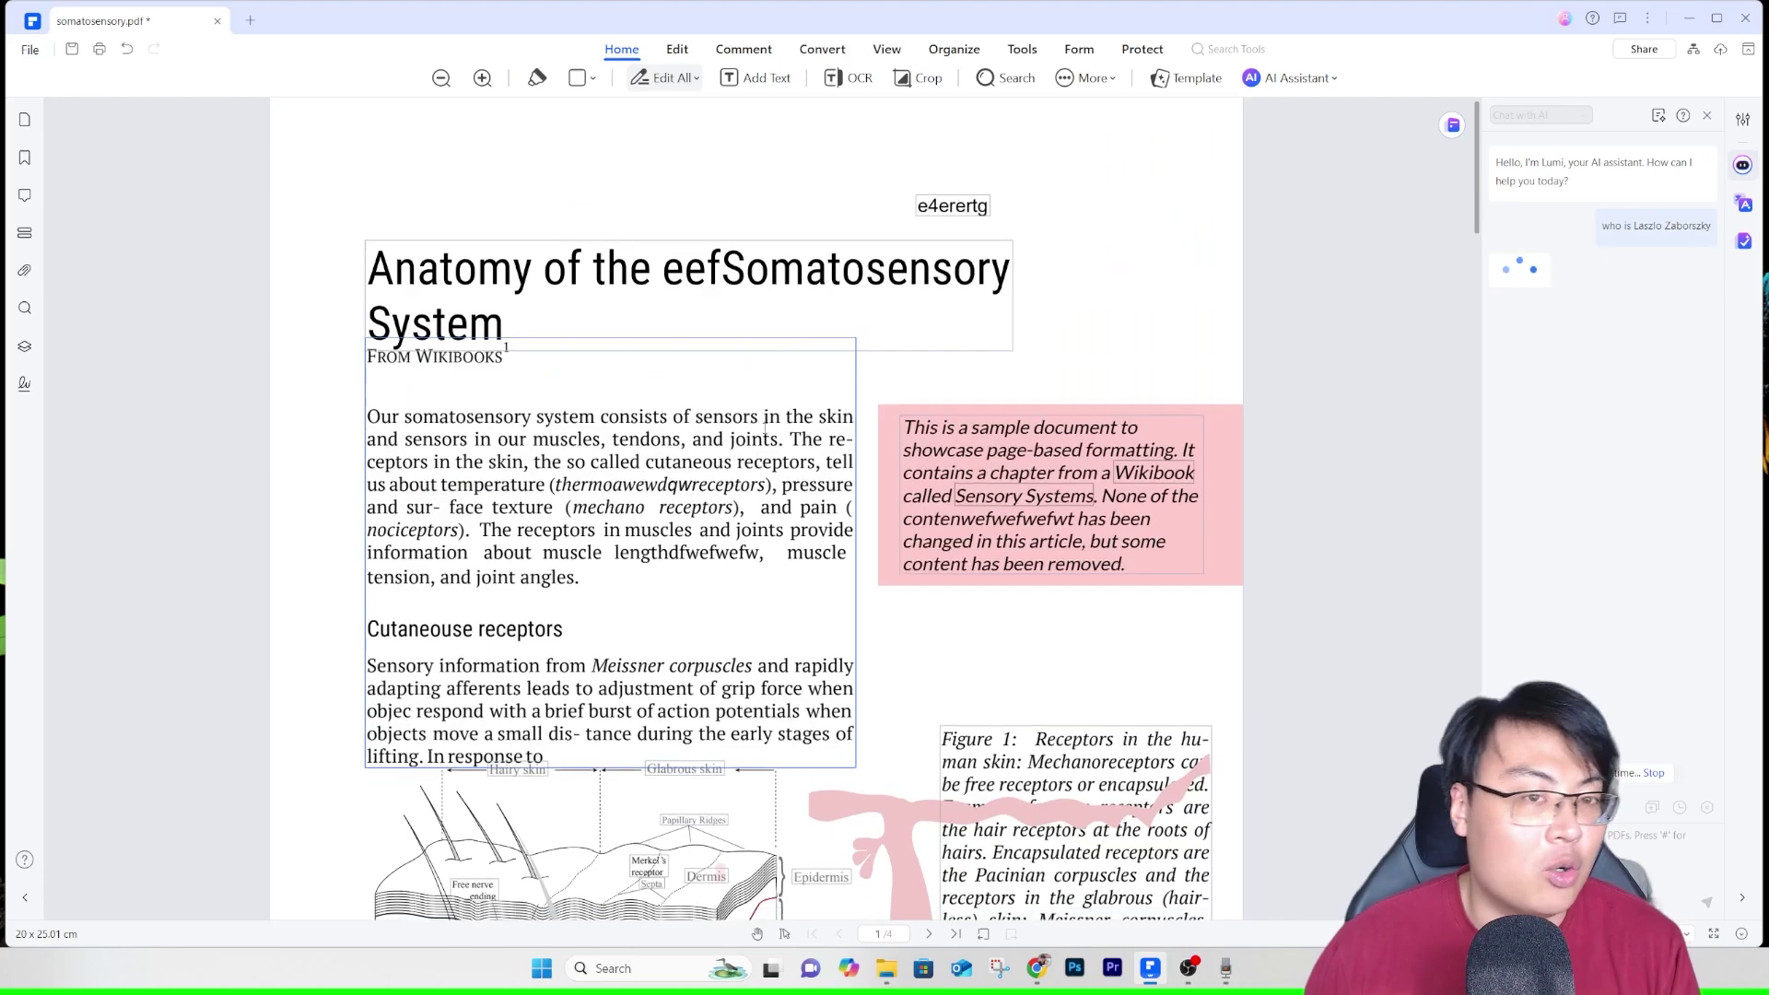
pyautogui.scroll(-2, 959, 476)
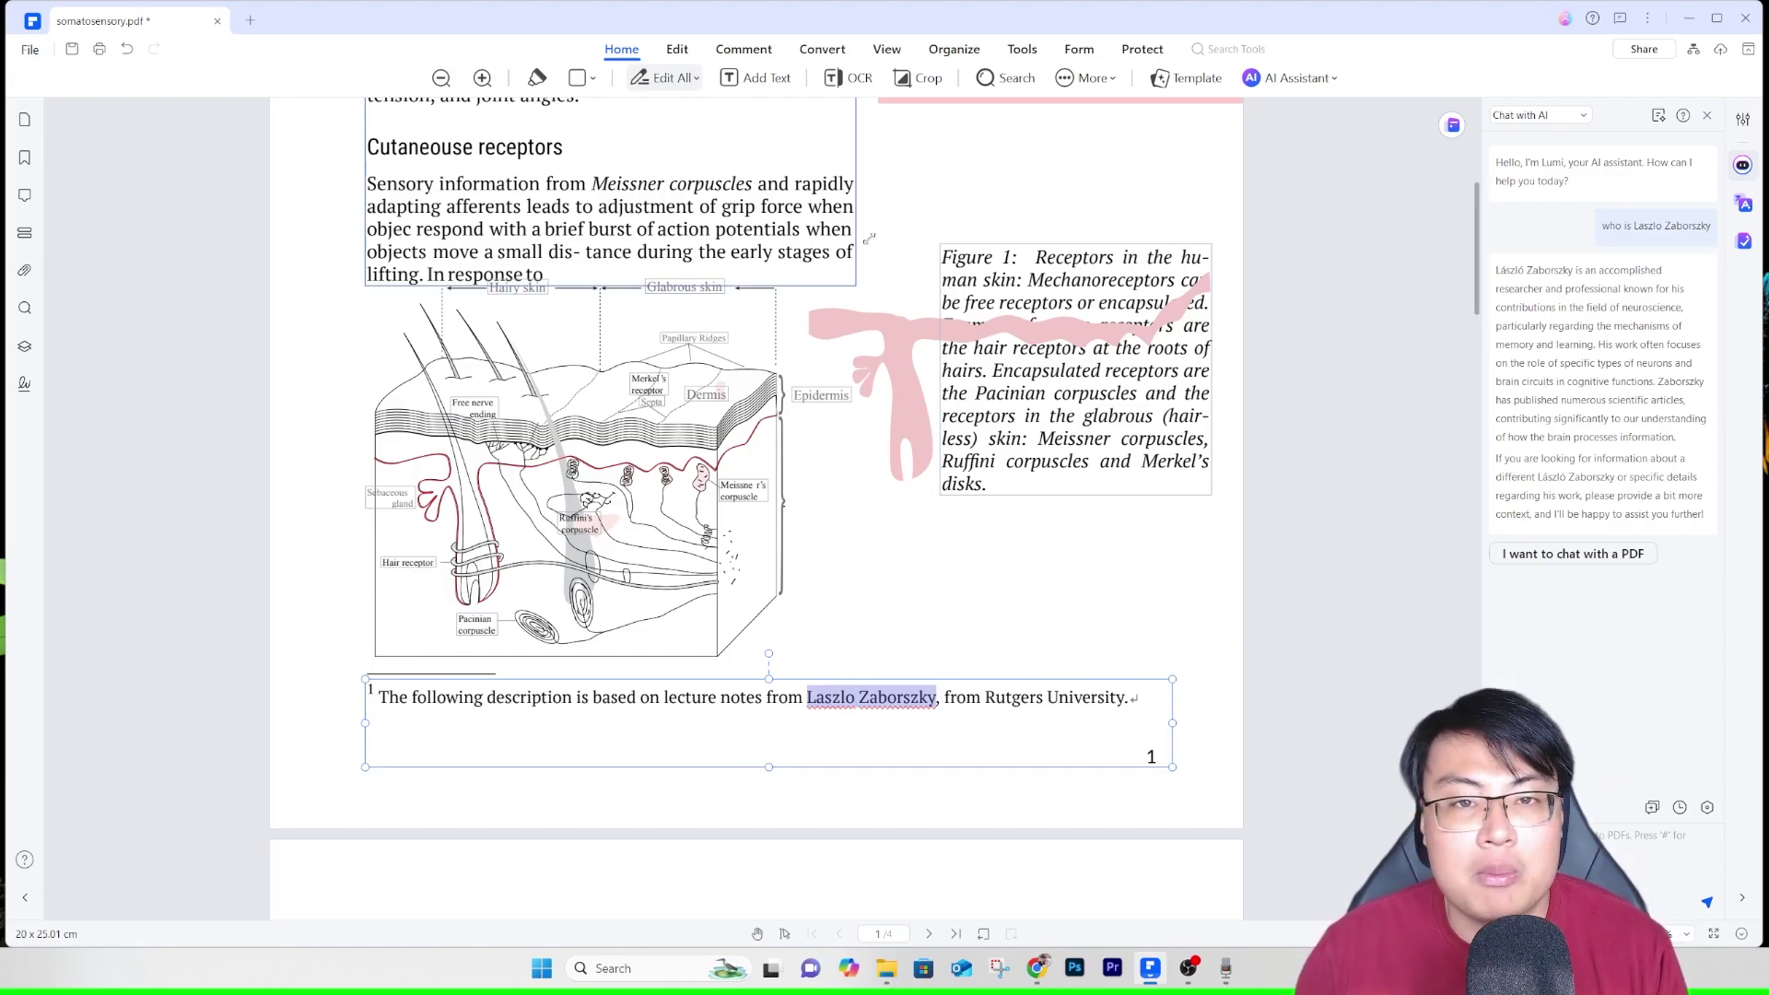
pyautogui.moveTo(564, 147); pyautogui.dragTo(366, 147)
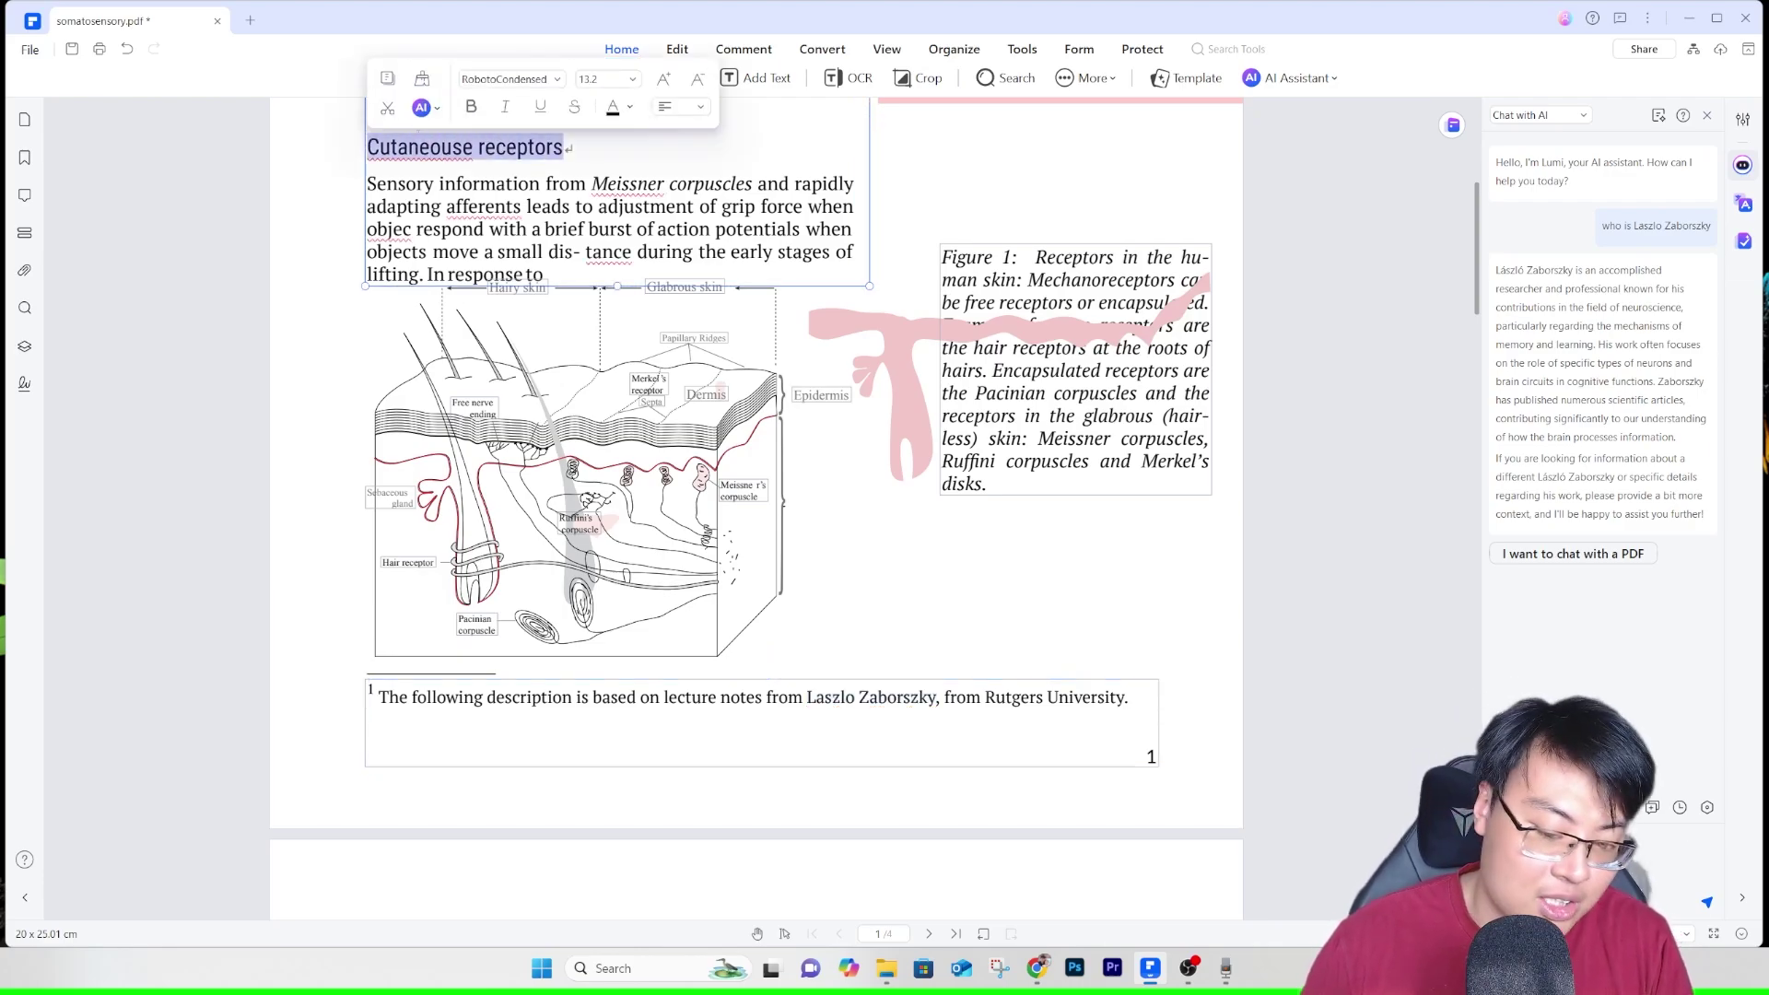
pyautogui.click(888, 698)
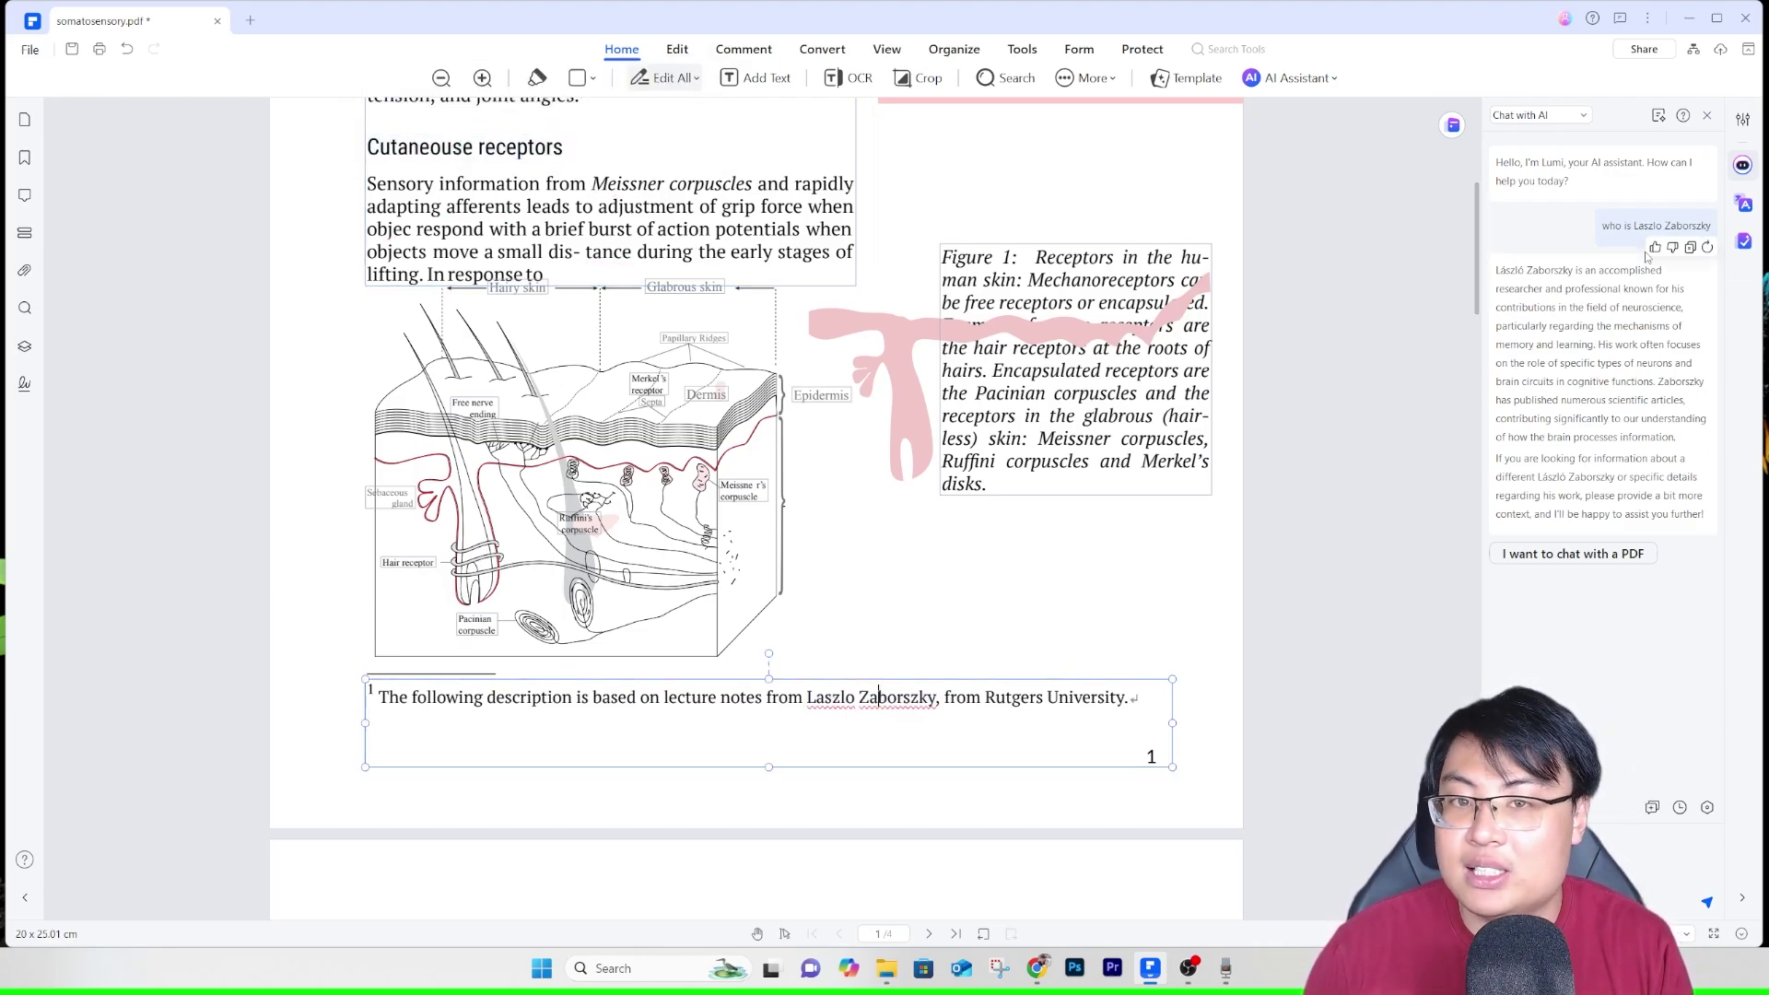